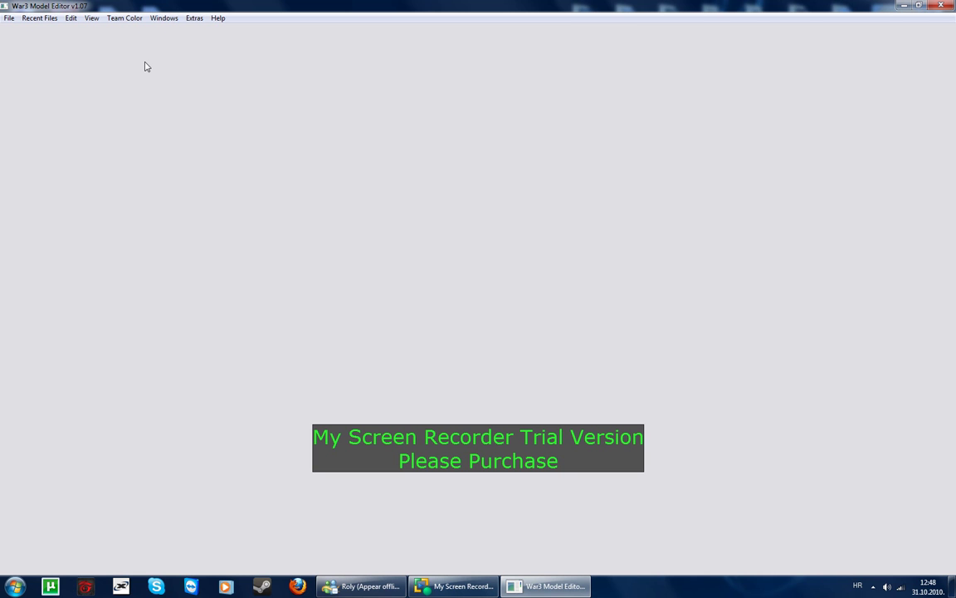
# Step: Open the War3.mpq archive in the MPQ Browser
pyautogui.click(166, 19)
pyautogui.click(191, 177)
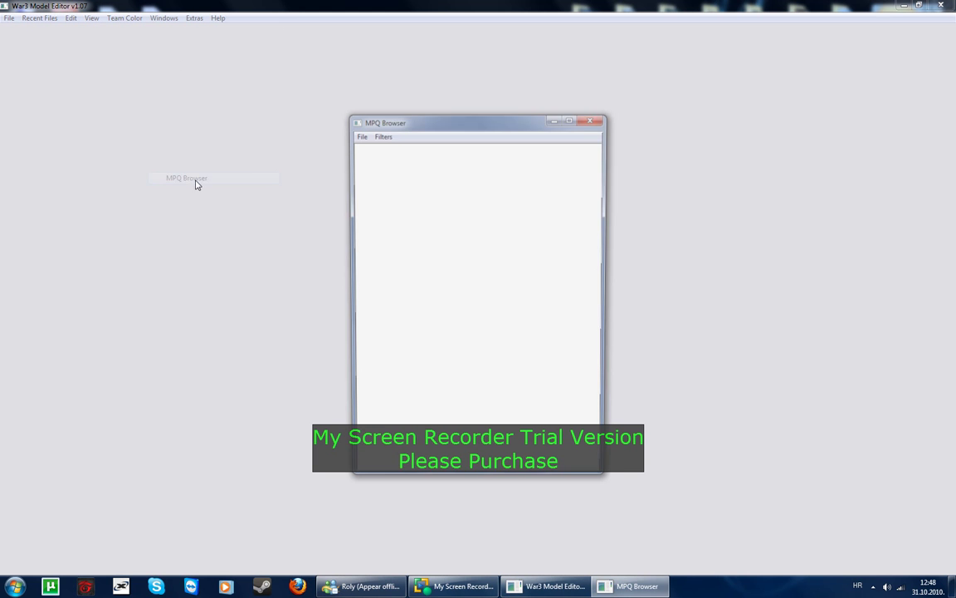
pyautogui.click(360, 135)
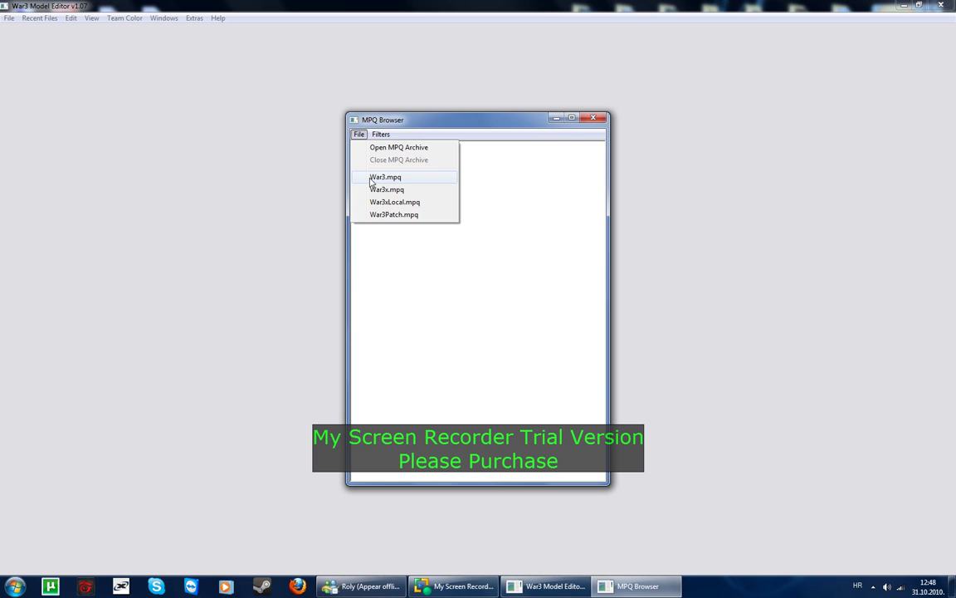
pyautogui.click(373, 179)
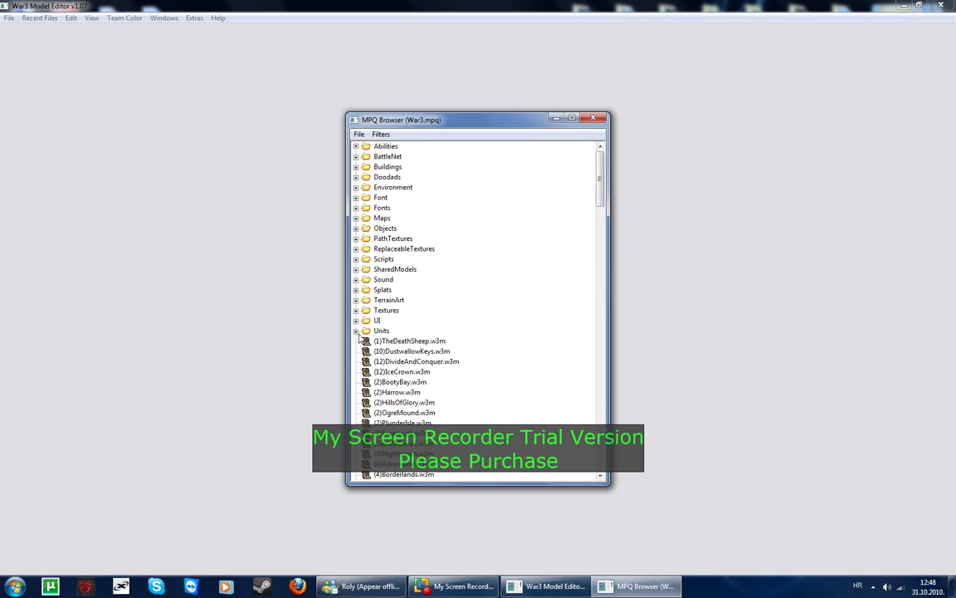
# Step: Load Militia.mdx from Units > Human > Militia into the editor
pyautogui.click(356, 331)
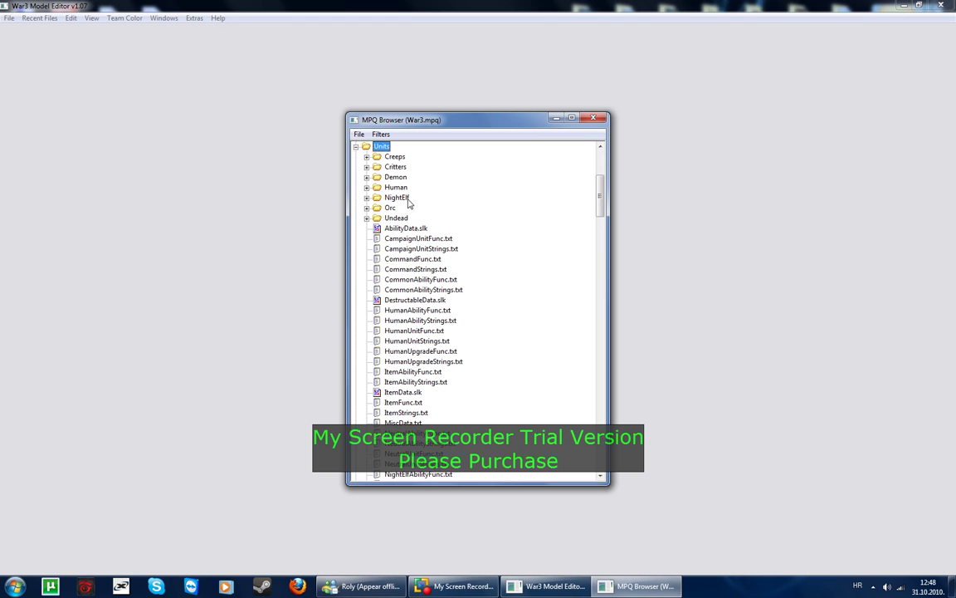
pyautogui.click(367, 188)
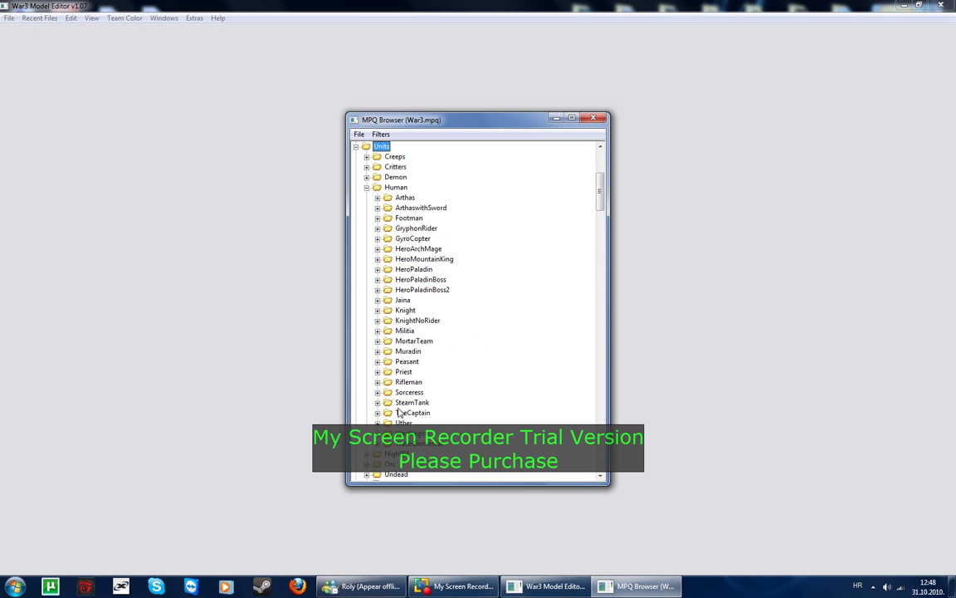
pyautogui.click(377, 331)
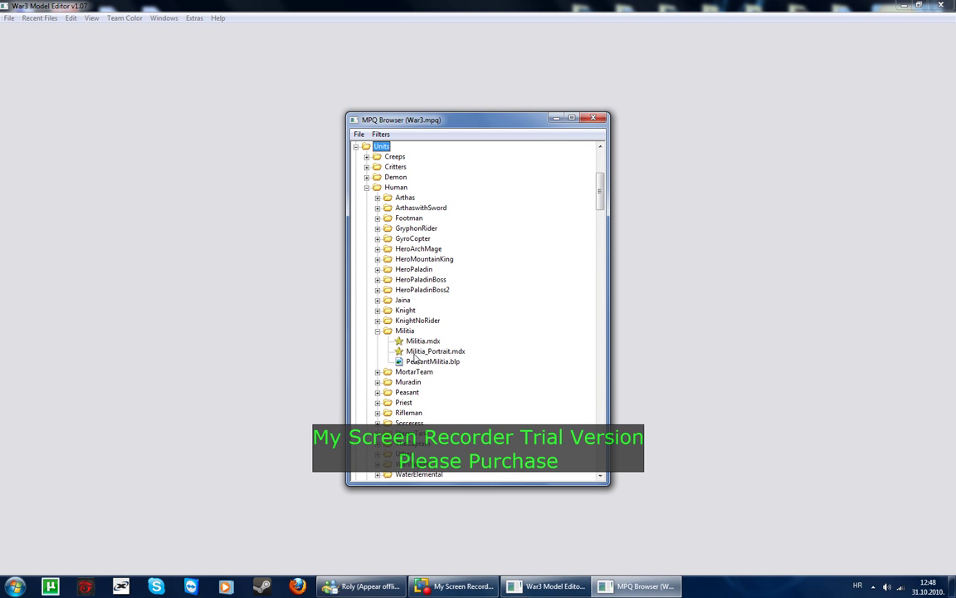
pyautogui.doubleClick(425, 341)
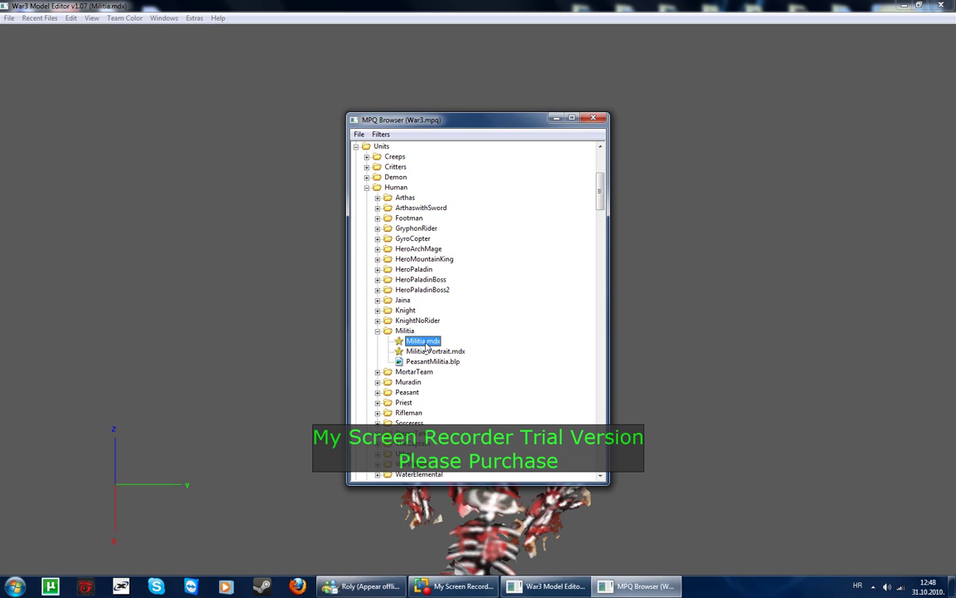
# Step: Close the MPQ Browser and open the four-view Model Editor on the Militia
pyautogui.click(593, 118)
pyautogui.moveTo(559, 216)
pyautogui.mouseDown()
pyautogui.moveTo(335, 220)
pyautogui.moveTo(378, 222)
pyautogui.moveTo(362, 218)
pyautogui.mouseUp()
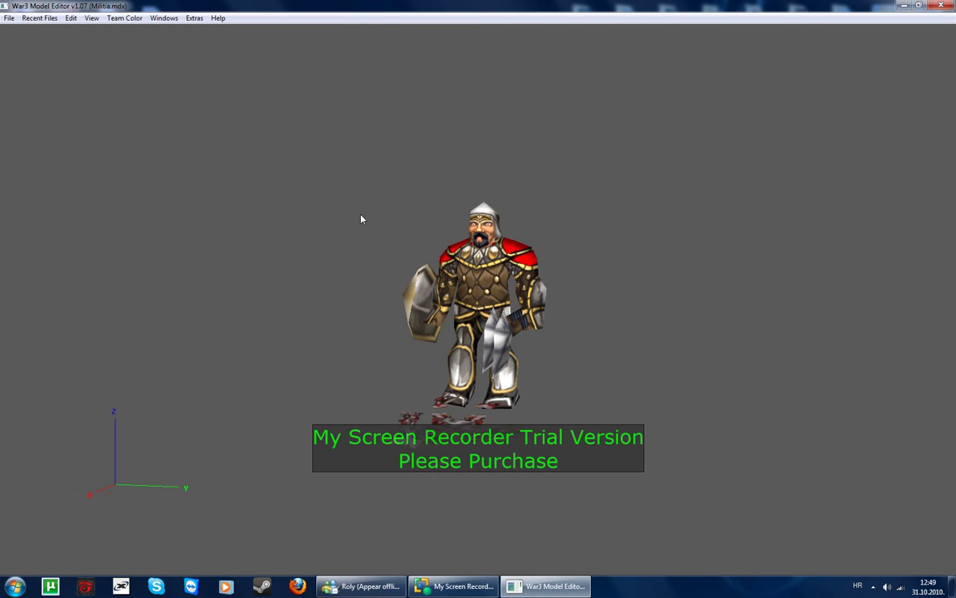
pyautogui.click(166, 18)
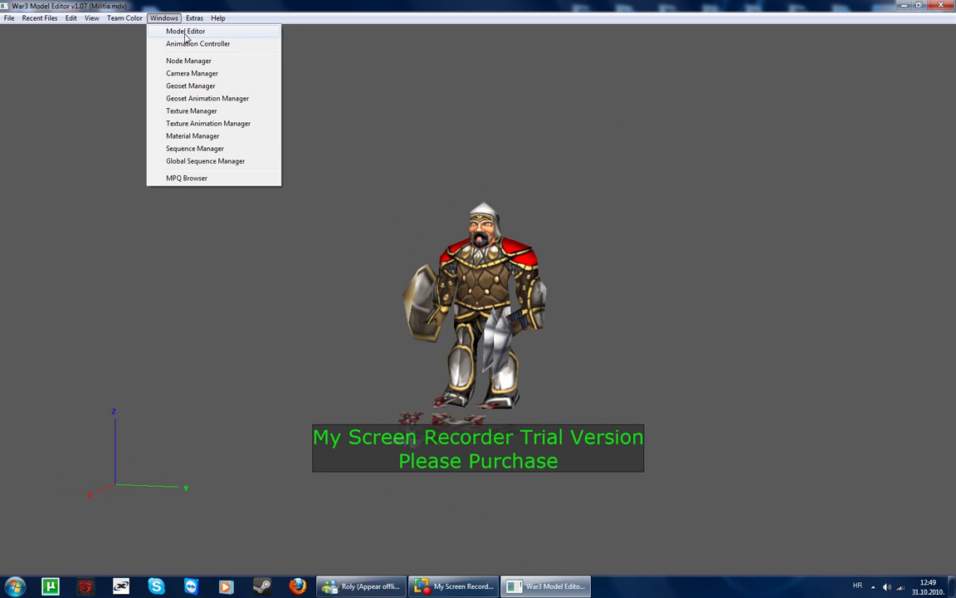
pyautogui.click(170, 33)
pyautogui.moveTo(362, 119); pyautogui.dragTo(179, 134)
# Step: Zoom into the +X/Z view and box-select all the Militia's head and face vertices
pyautogui.scroll(3, 188, 205)
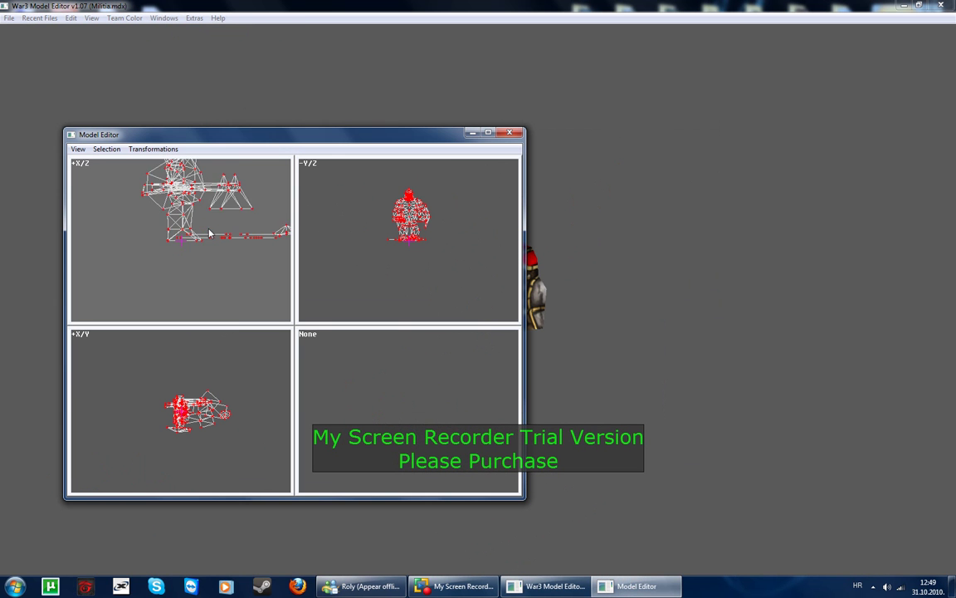
pyautogui.scroll(2, 210, 285)
pyautogui.scroll(2, 225, 284)
pyautogui.scroll(2, 231, 278)
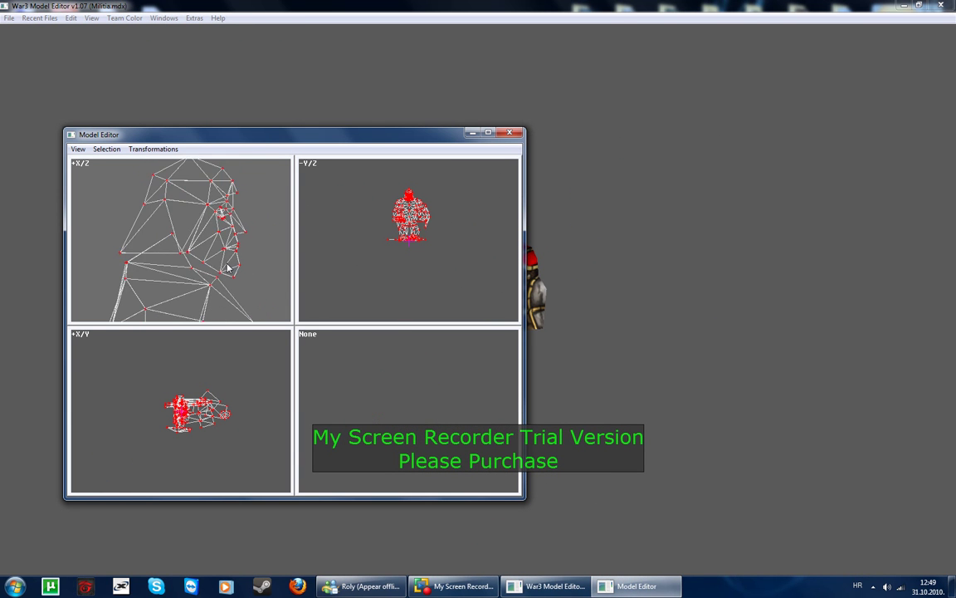
pyautogui.scroll(2, 230, 267)
pyautogui.moveTo(118, 179); pyautogui.dragTo(249, 241)
pyautogui.scroll(2, 241, 237)
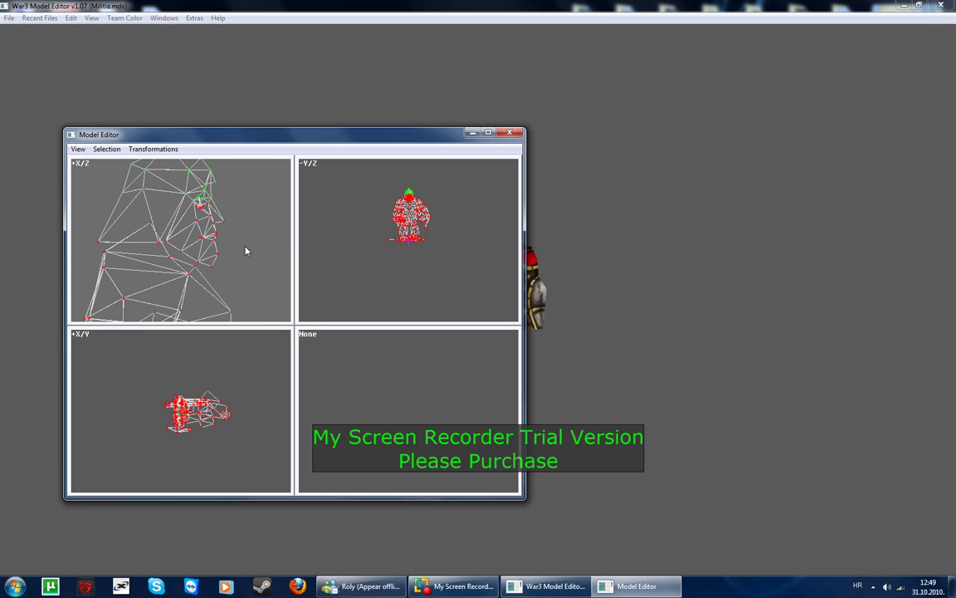
pyautogui.moveTo(182, 191); pyautogui.dragTo(249, 263)
pyautogui.scroll(2, 225, 235)
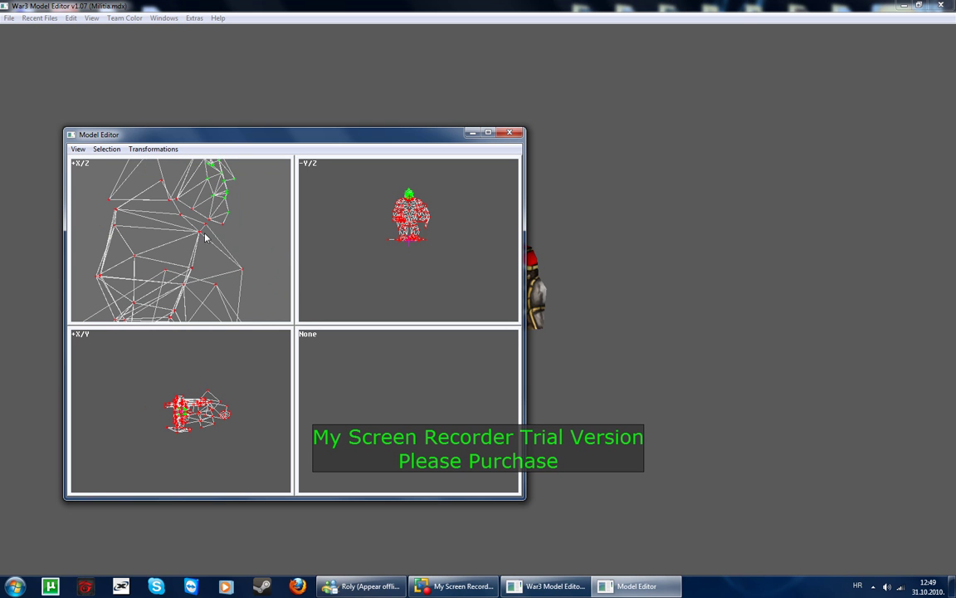
pyautogui.scroll(2, 229, 249)
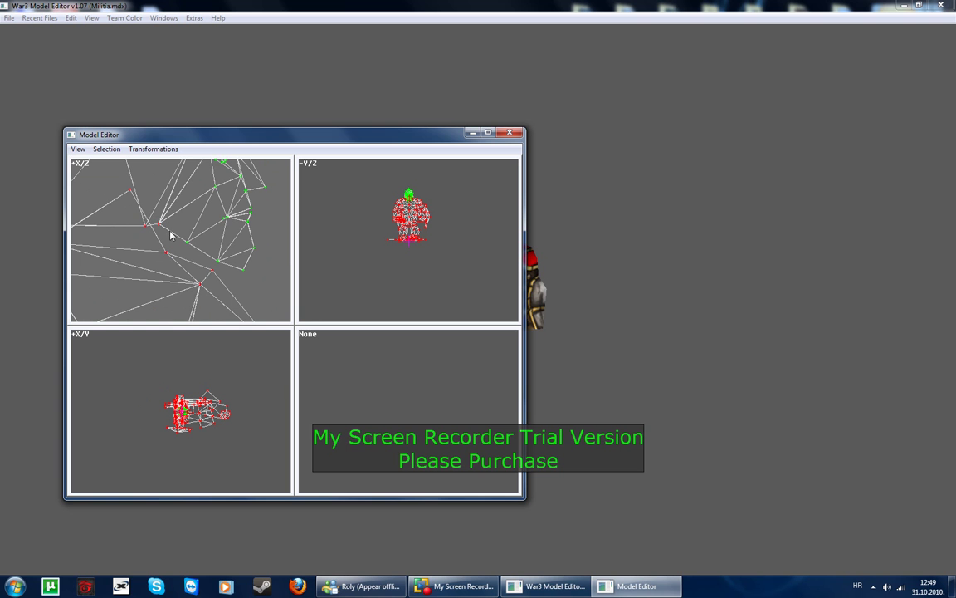
pyautogui.scroll(2, 273, 241)
pyautogui.scroll(-3, 160, 245)
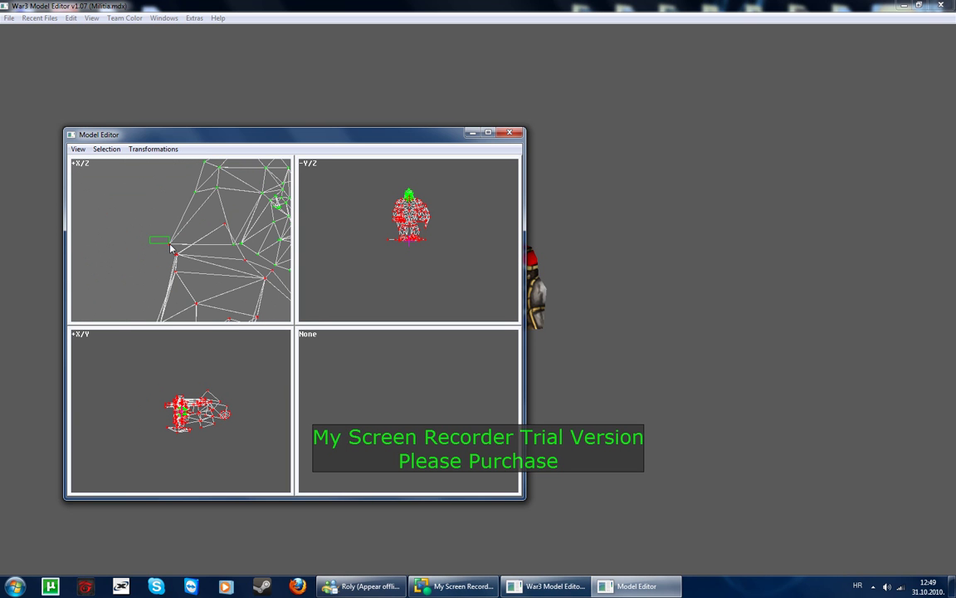
pyautogui.scroll(-3, 208, 224)
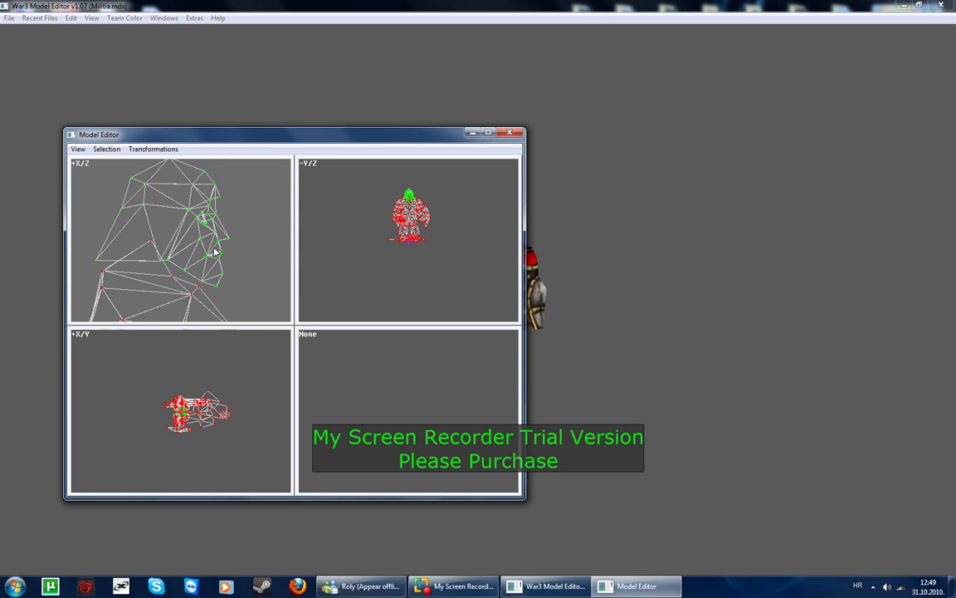
# Step: Scale the selected head vertices to 0 on X, Y and Z, making the Militia headless
pyautogui.click(174, 151)
pyautogui.click(154, 188)
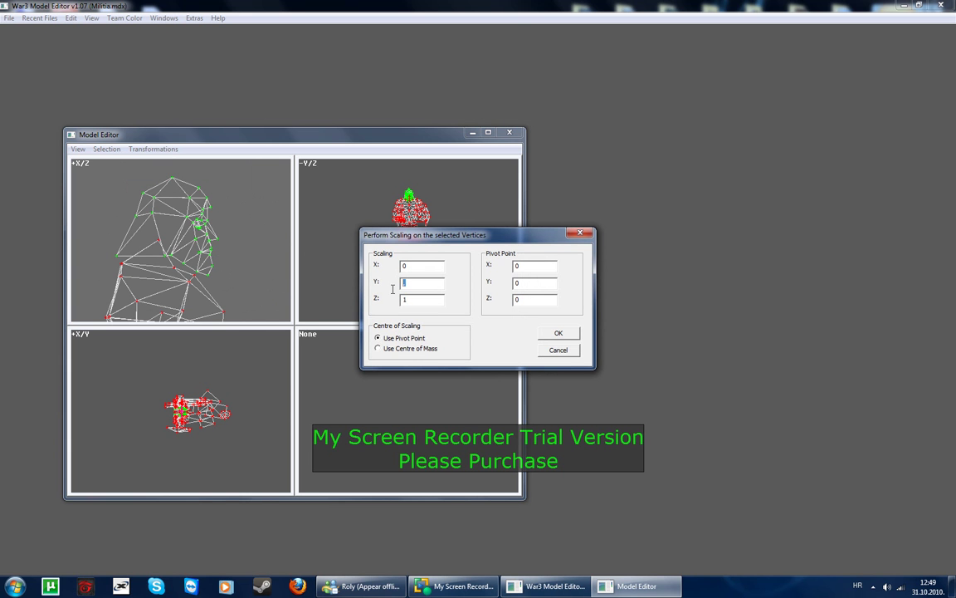
pyautogui.write('0')
pyautogui.press('Tab')
pyautogui.write('0')
pyautogui.click(559, 333)
pyautogui.click(509, 132)
pyautogui.moveTo(584, 243)
pyautogui.mouseDown()
pyautogui.moveTo(538, 252)
pyautogui.moveTo(313, 246)
pyautogui.mouseUp()
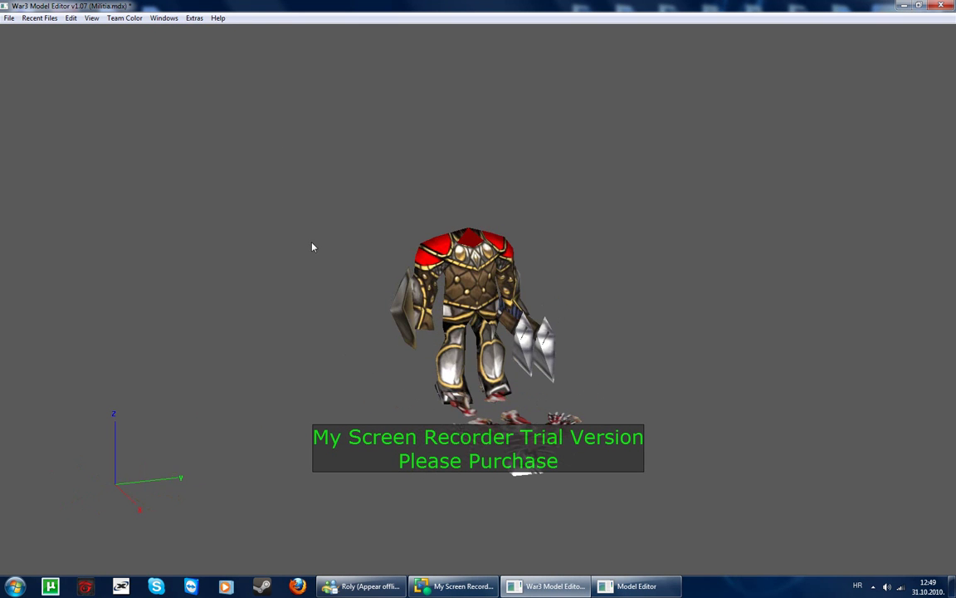
# Step: Save the headless model as Militia on the desktop
pyautogui.click(9, 17)
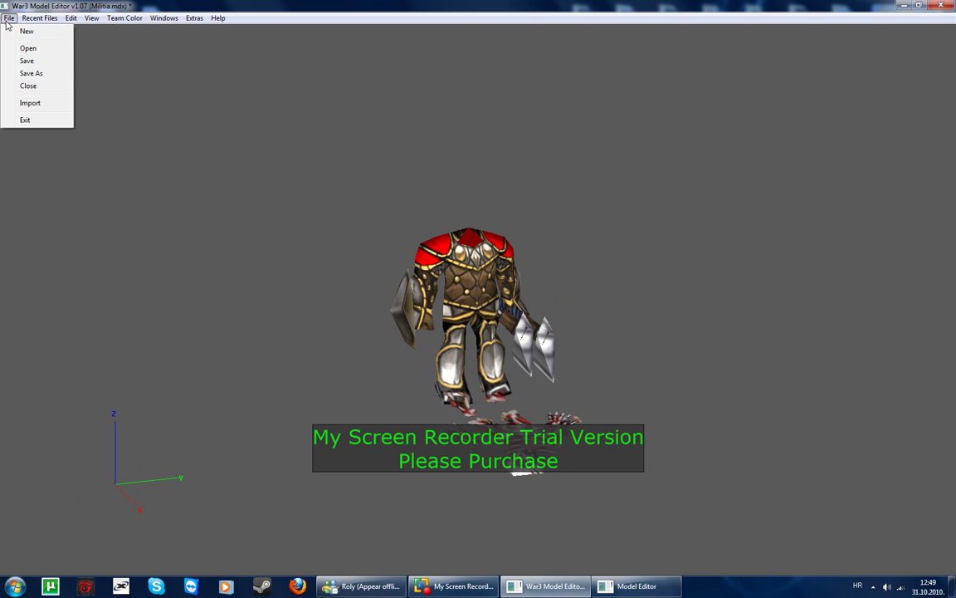
pyautogui.click(34, 69)
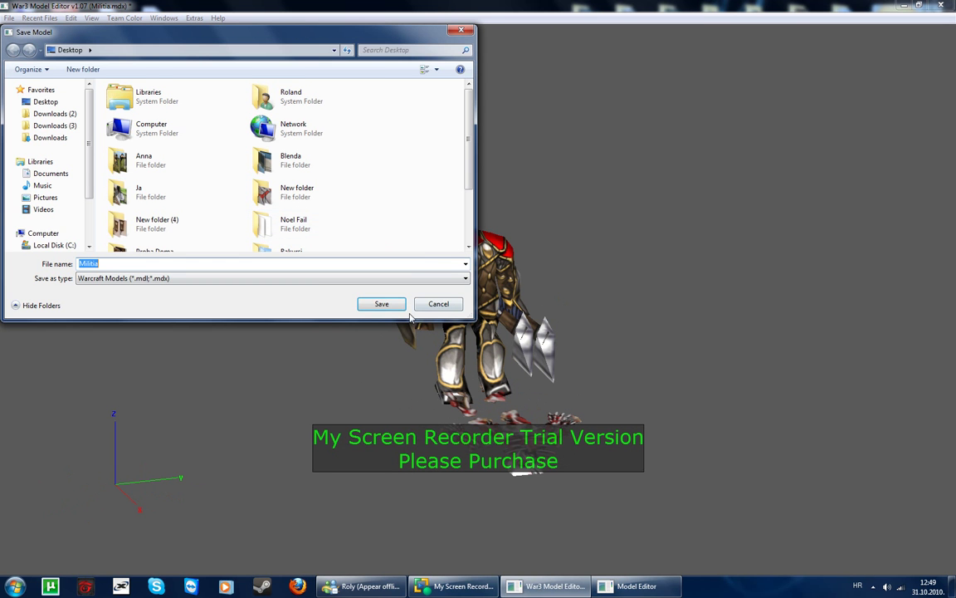
pyautogui.click(377, 304)
pyautogui.moveTo(378, 304)
pyautogui.mouseDown()
pyautogui.moveTo(366, 259)
pyautogui.moveTo(291, 248)
pyautogui.moveTo(322, 287)
pyautogui.moveTo(380, 282)
pyautogui.mouseUp()
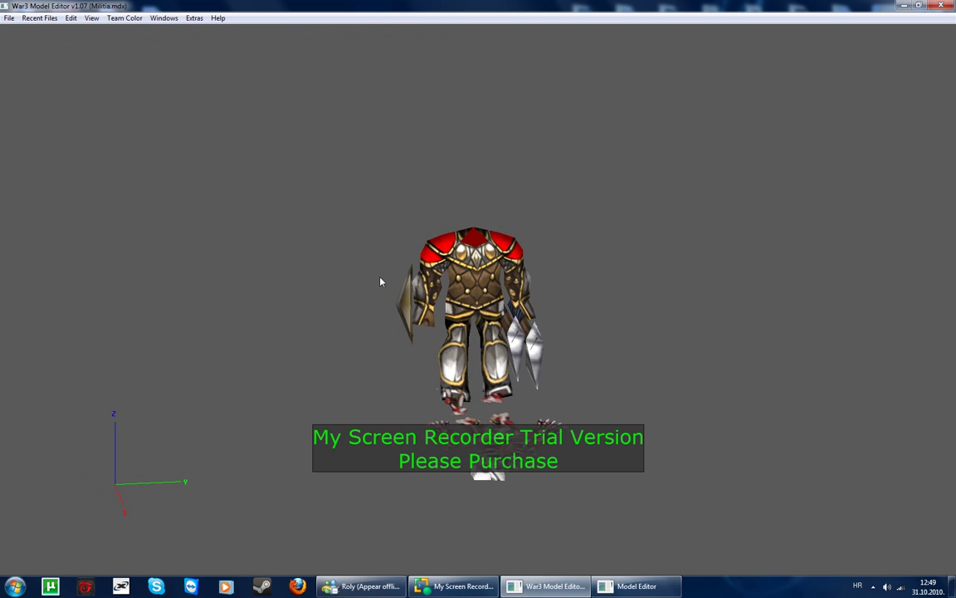
# Step: In the MPQ Browser, collapse Militia and load Human > Arthas > Arthas.mdx
pyautogui.click(170, 18)
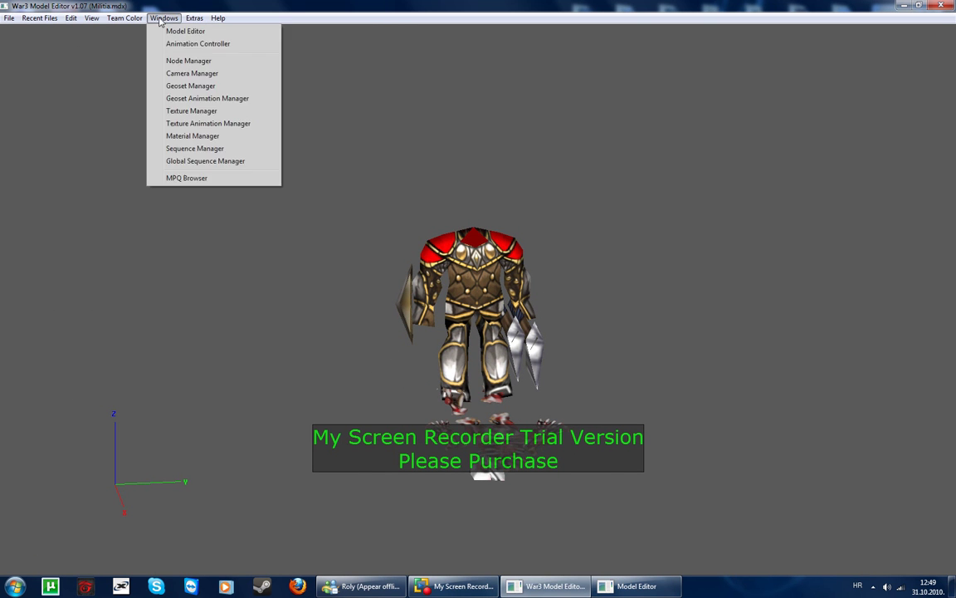
pyautogui.click(172, 163)
pyautogui.moveTo(332, 357); pyautogui.dragTo(286, 349)
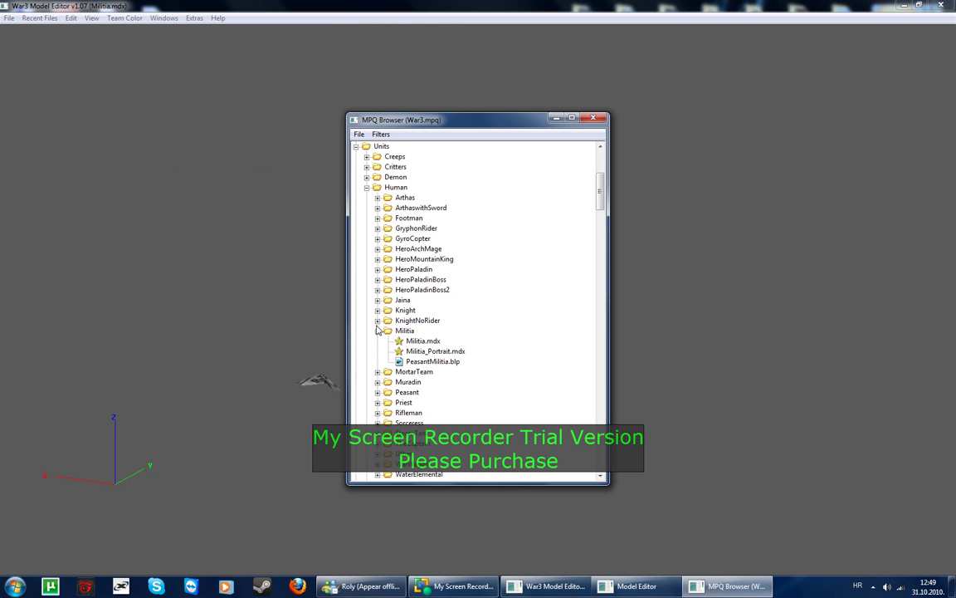
pyautogui.doubleClick(405, 330)
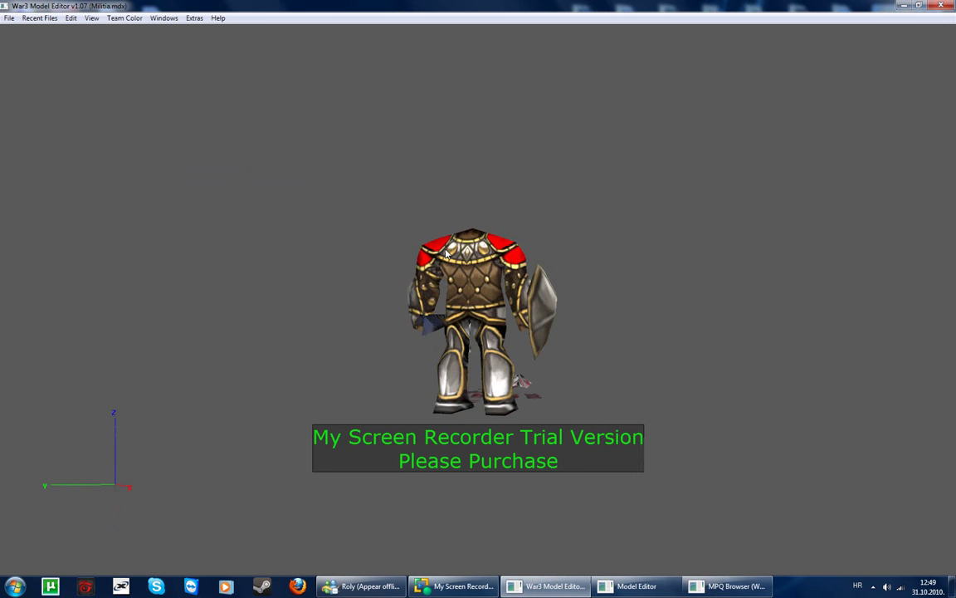
pyautogui.moveTo(445, 253); pyautogui.dragTo(372, 261)
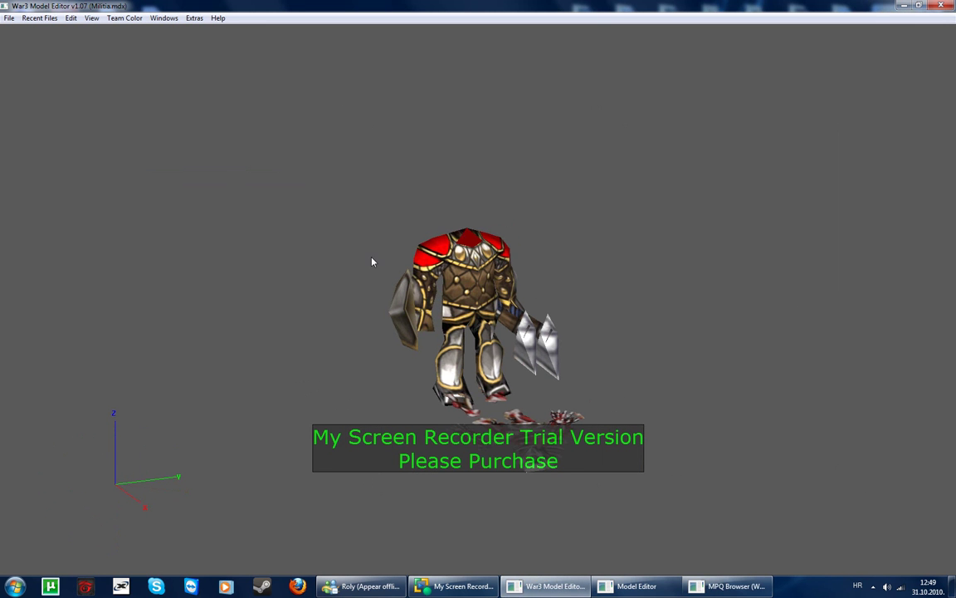
pyautogui.moveTo(637, 586)
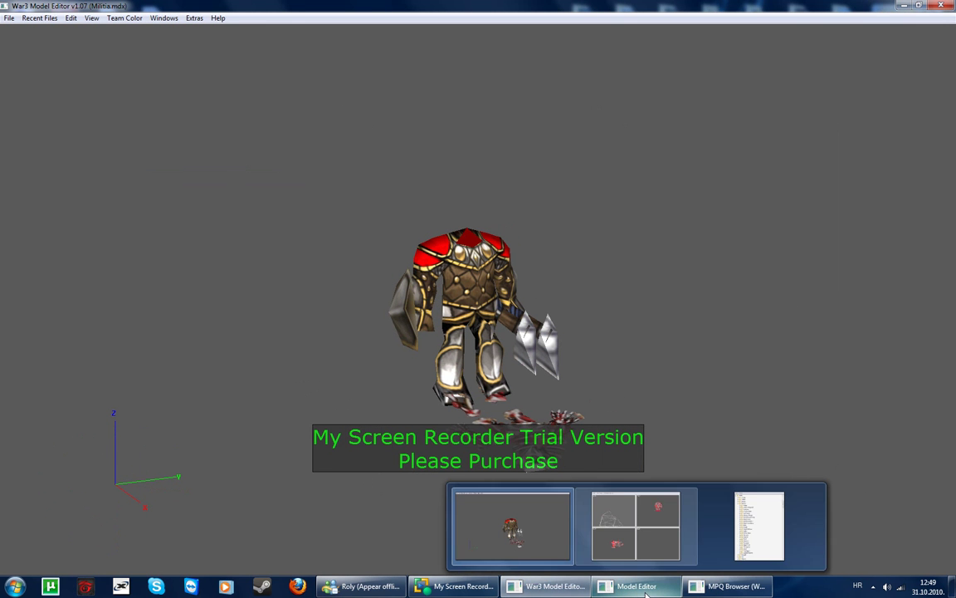
pyautogui.click(758, 525)
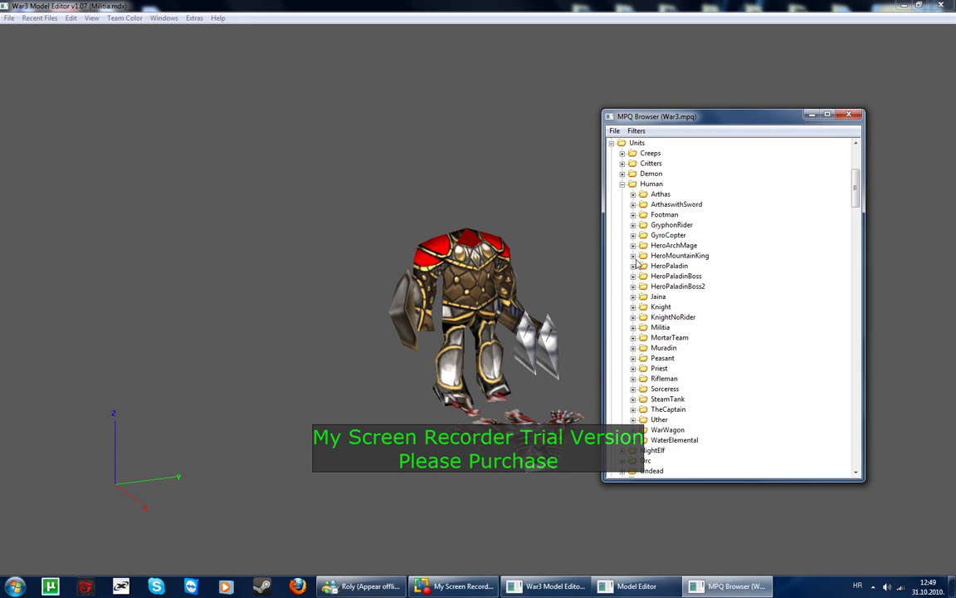
pyautogui.click(633, 194)
pyautogui.doubleClick(673, 207)
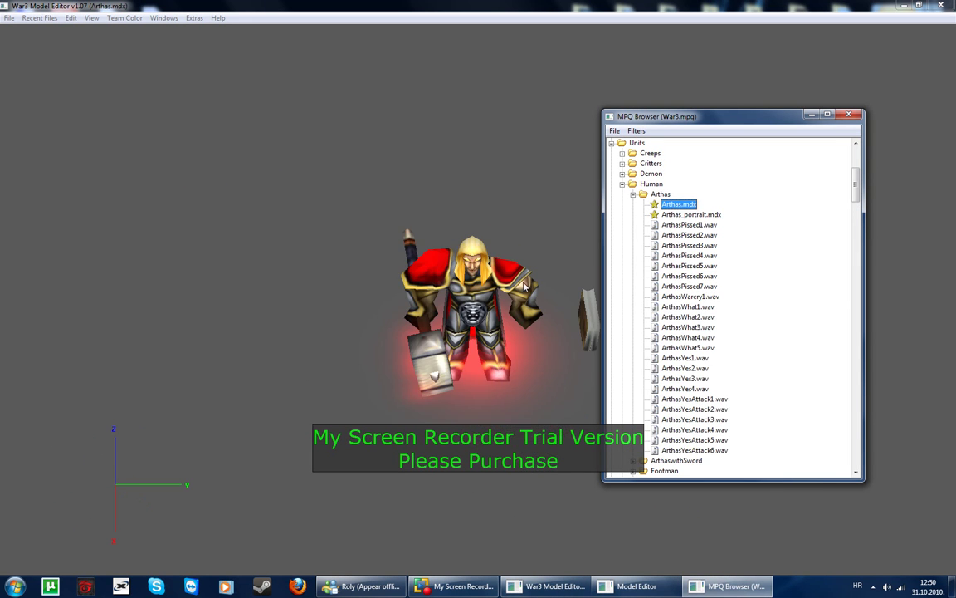
pyautogui.moveTo(524, 285)
pyautogui.mouseDown()
pyautogui.moveTo(351, 292)
pyautogui.moveTo(423, 260)
pyautogui.mouseUp()
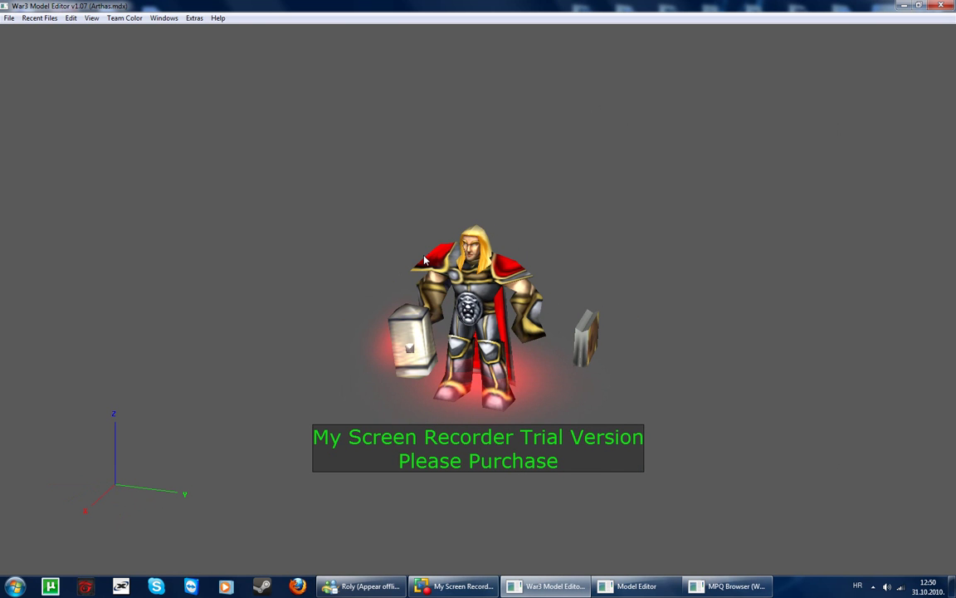
# Step: Export Arthas's first geoset to Geoset1 (All Files), replacing the existing file
pyautogui.click(162, 18)
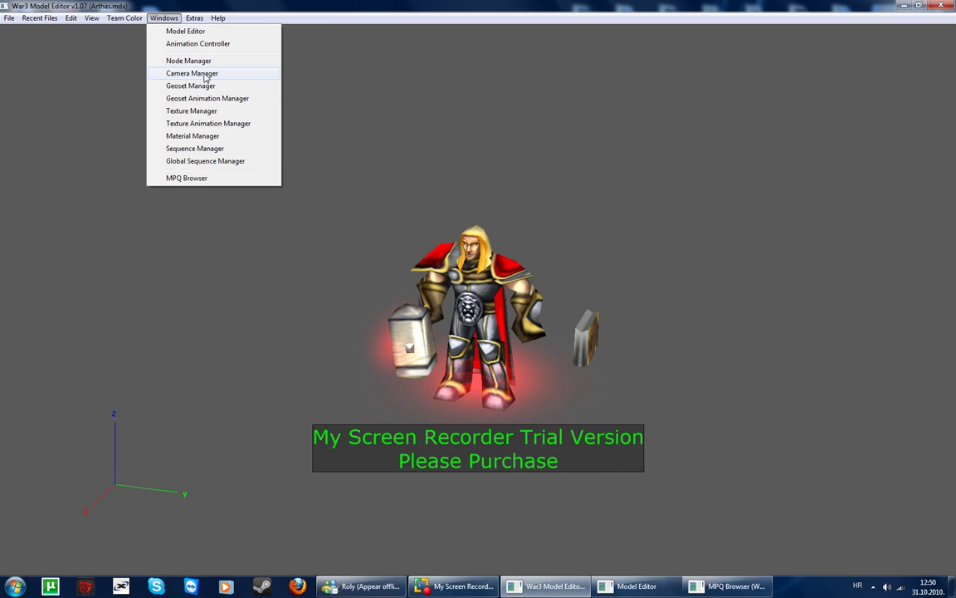
pyautogui.click(206, 88)
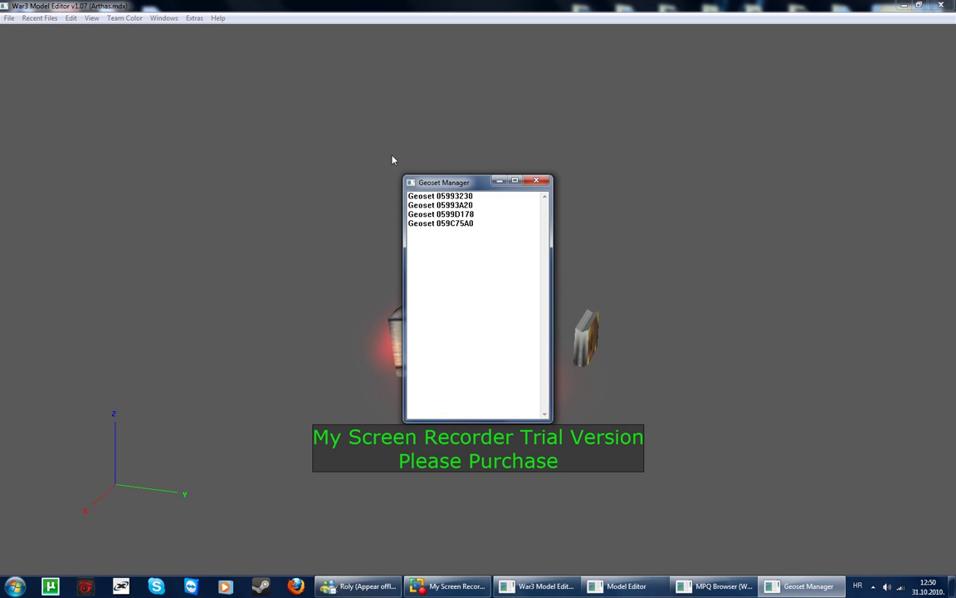
pyautogui.moveTo(431, 178); pyautogui.dragTo(785, 186)
pyautogui.click(809, 203)
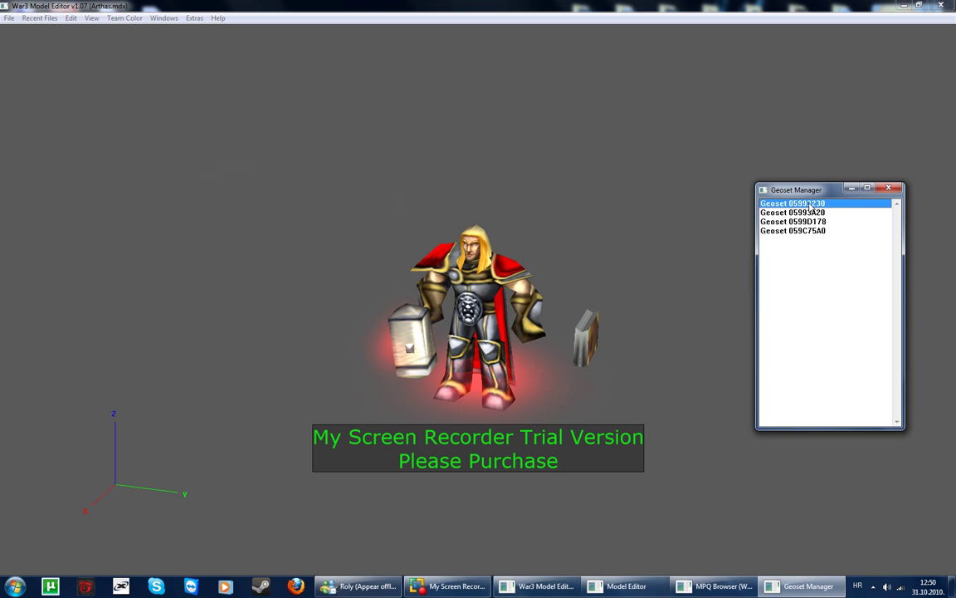
pyautogui.rightClick(810, 206)
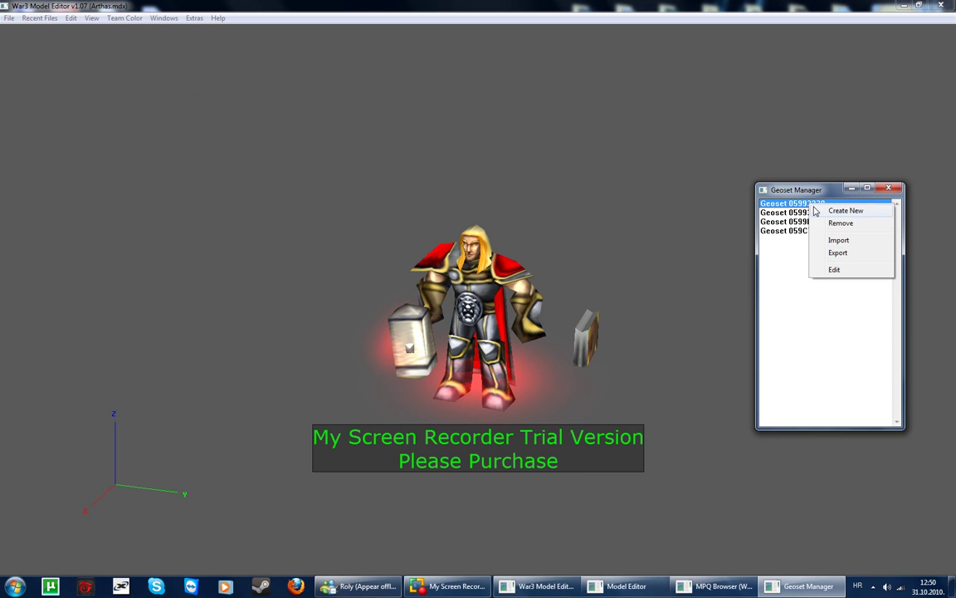
pyautogui.click(849, 254)
pyautogui.click(797, 357)
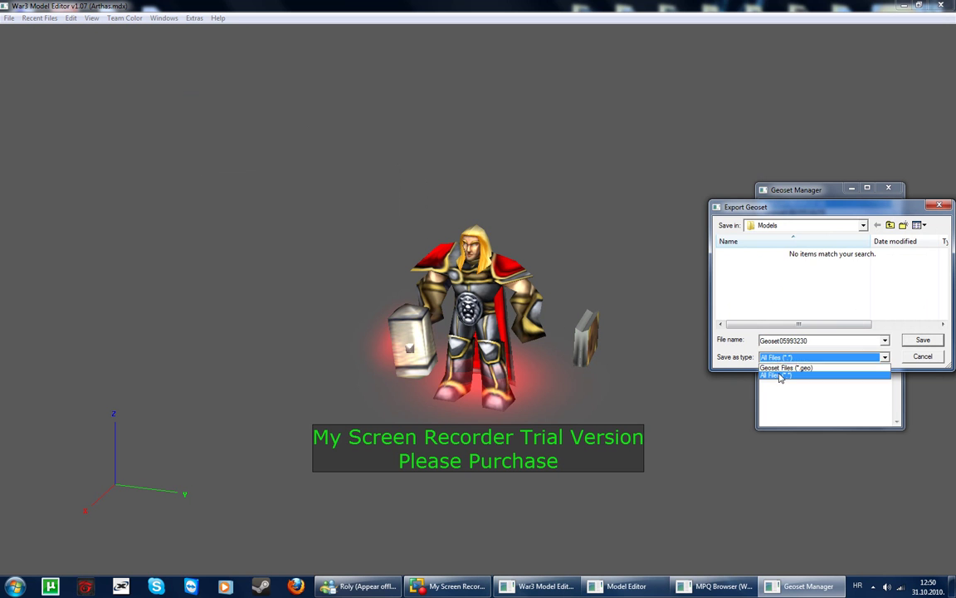
pyautogui.click(780, 374)
pyautogui.click(758, 255)
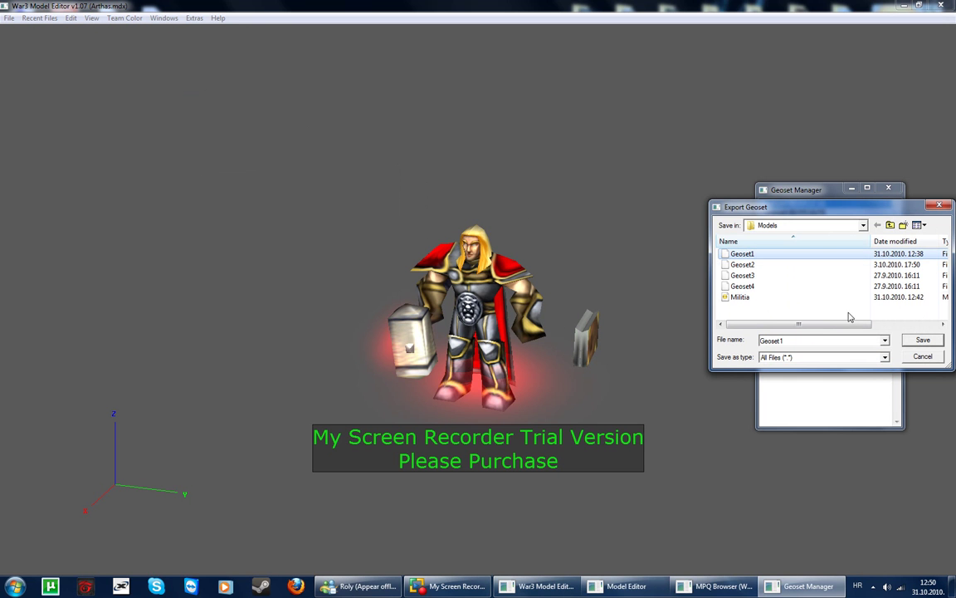
pyautogui.click(923, 341)
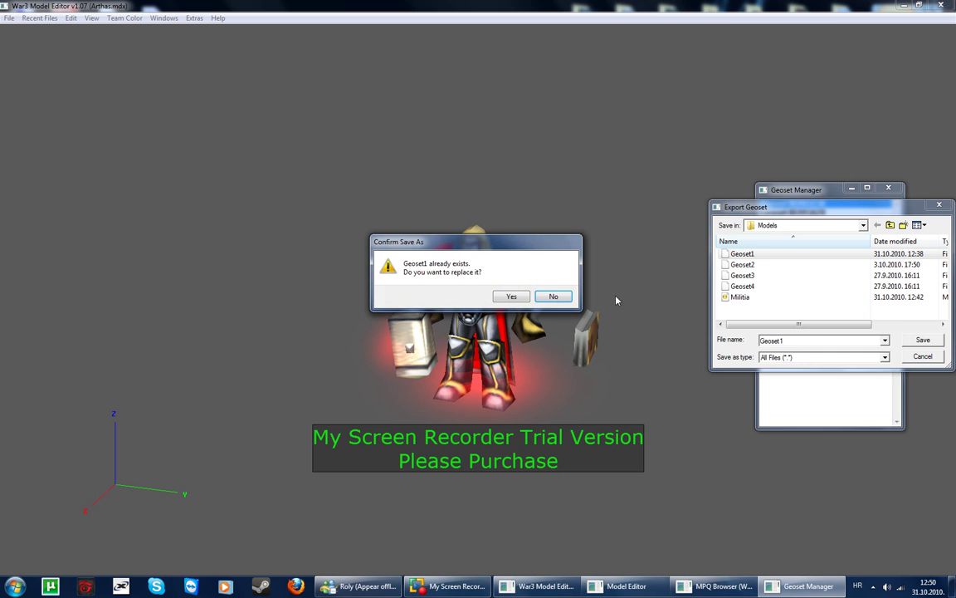
pyautogui.click(508, 295)
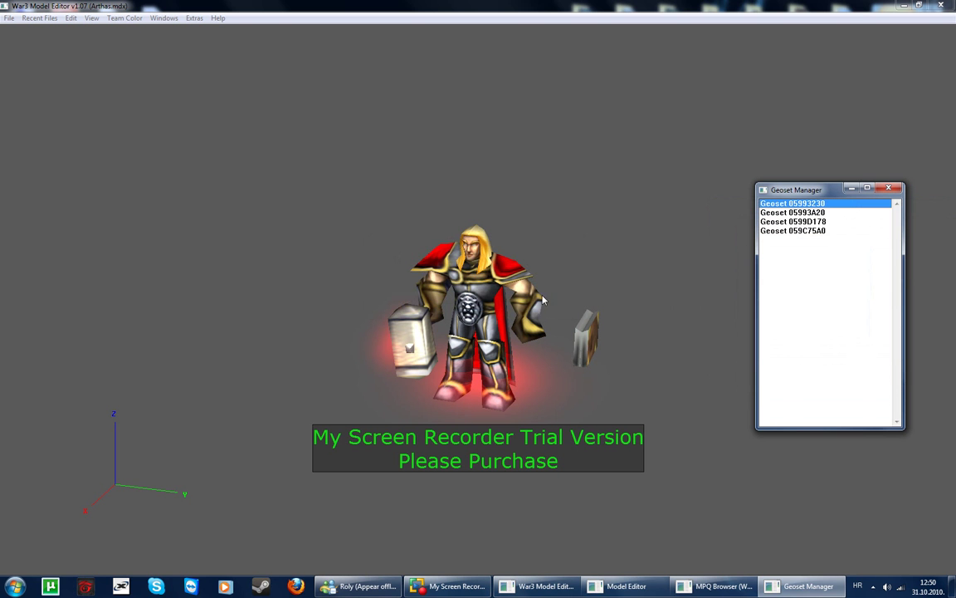
# Step: Remove the weapon geoset from Arthas, detaching its bones
pyautogui.rightClick(845, 203)
pyautogui.click(872, 222)
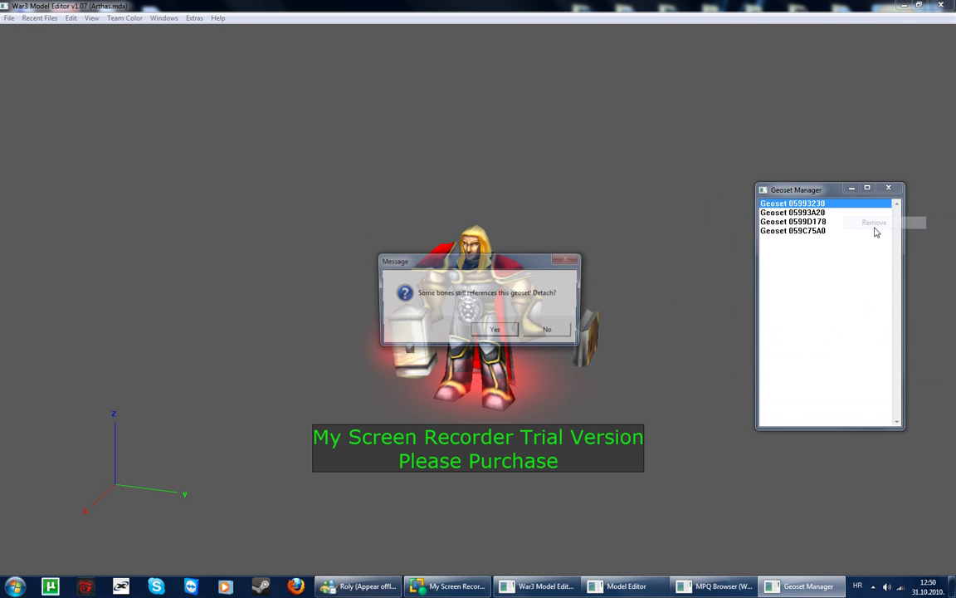
pyautogui.click(494, 330)
pyautogui.click(793, 203)
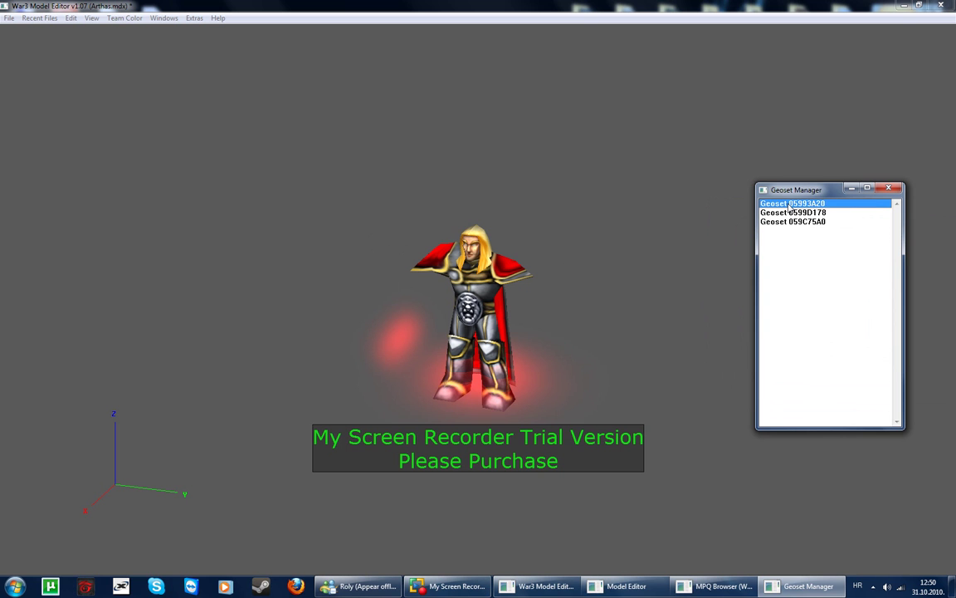
# Step: Export the head geoset to Geoset1, replacing the existing file
pyautogui.rightClick(793, 203)
pyautogui.click(830, 255)
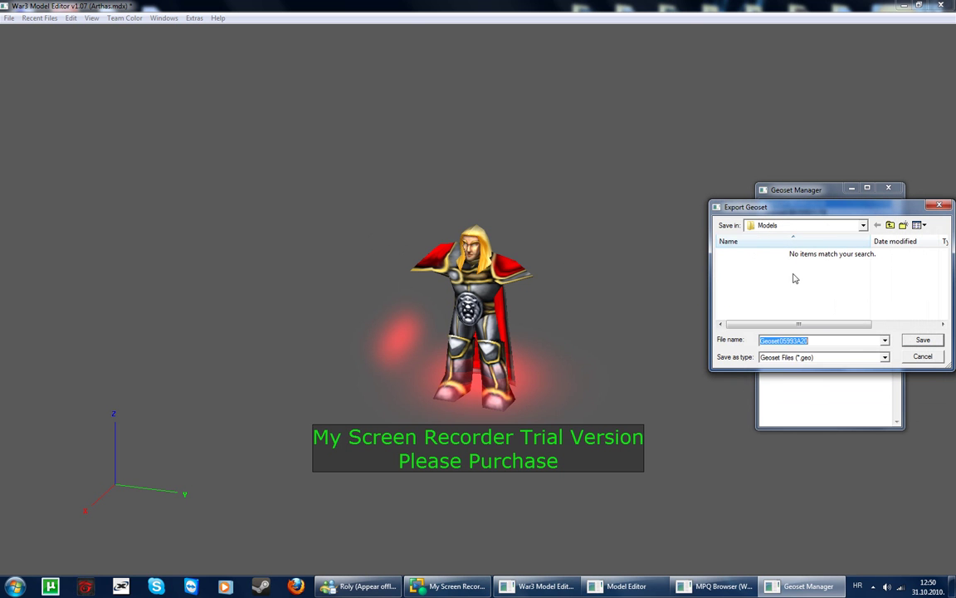
pyautogui.click(811, 357)
pyautogui.click(788, 375)
pyautogui.click(743, 254)
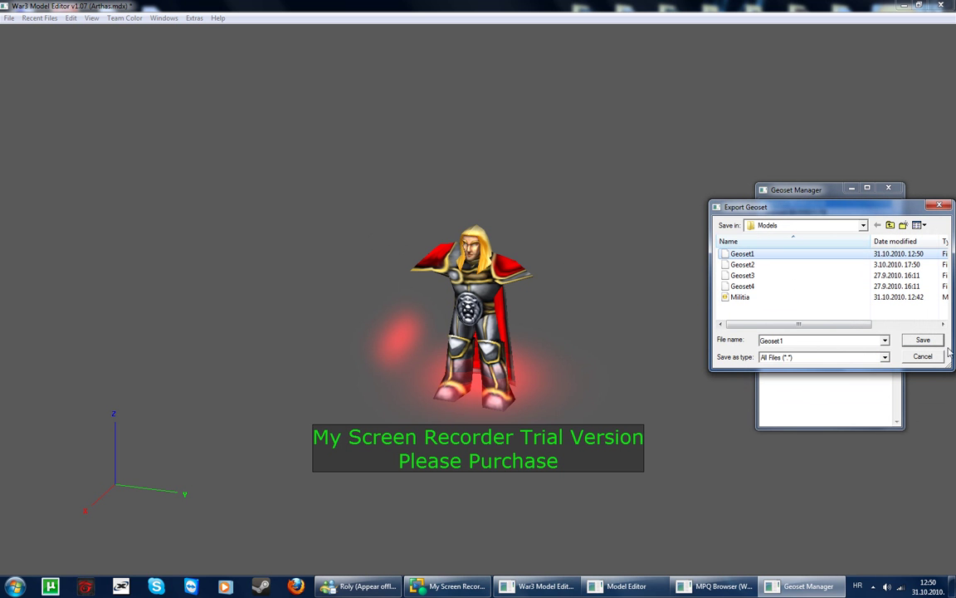
pyautogui.click(923, 340)
pyautogui.click(512, 294)
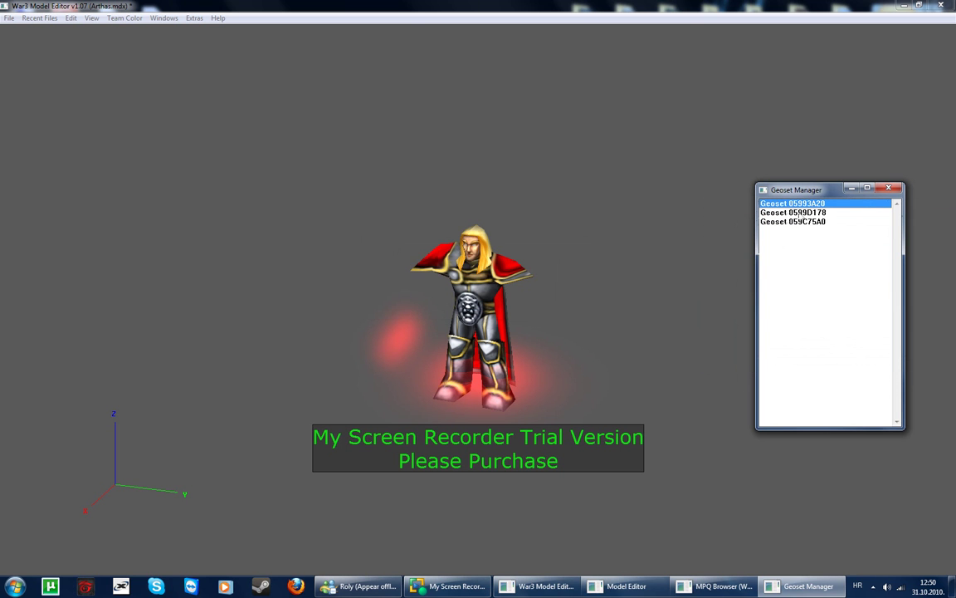
# Step: Remove the head geoset from Arthas, detaching its bones
pyautogui.rightClick(793, 203)
pyautogui.click(834, 222)
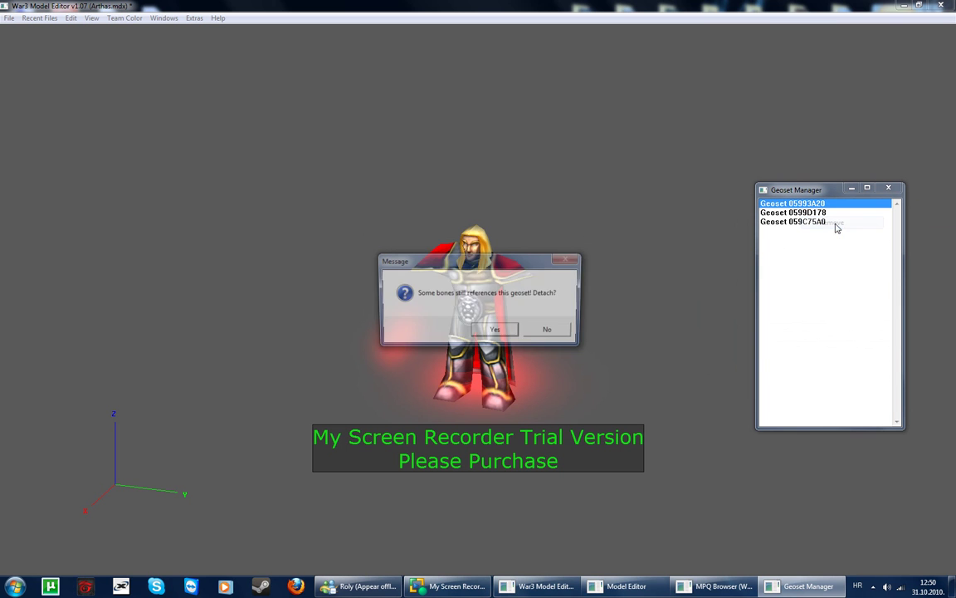
pyautogui.click(495, 329)
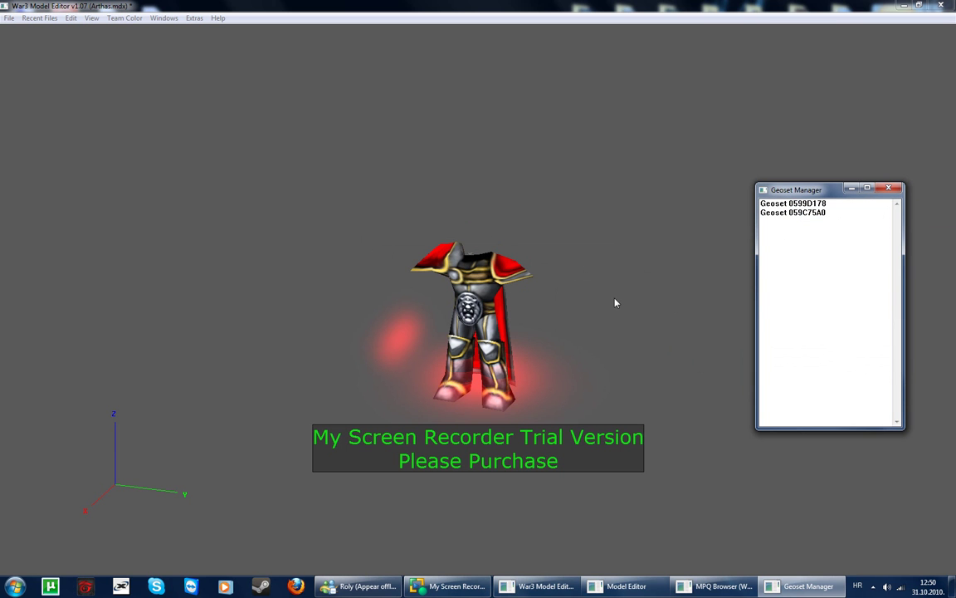
pyautogui.moveTo(621, 287); pyautogui.dragTo(153, 126)
# Step: Start opening another model file, discarding the unsaved changes
pyautogui.click(9, 19)
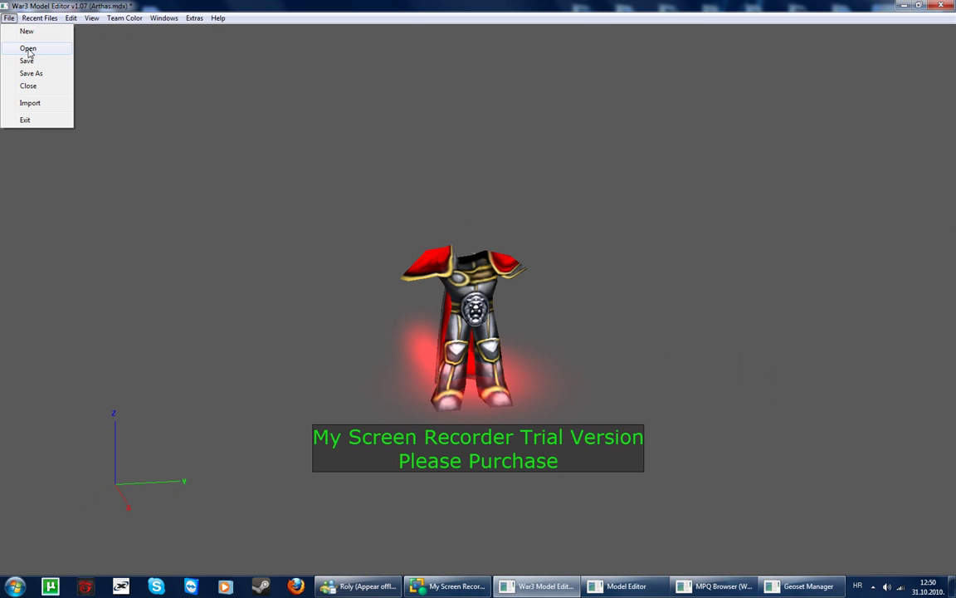
pyautogui.click(30, 48)
pyautogui.click(486, 331)
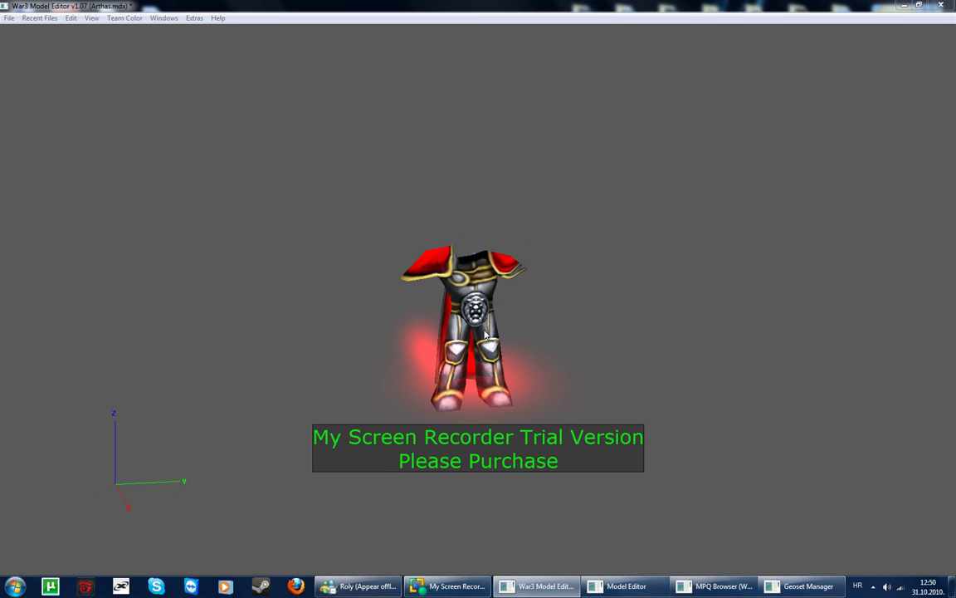
pyautogui.scroll(-3, 467, 167)
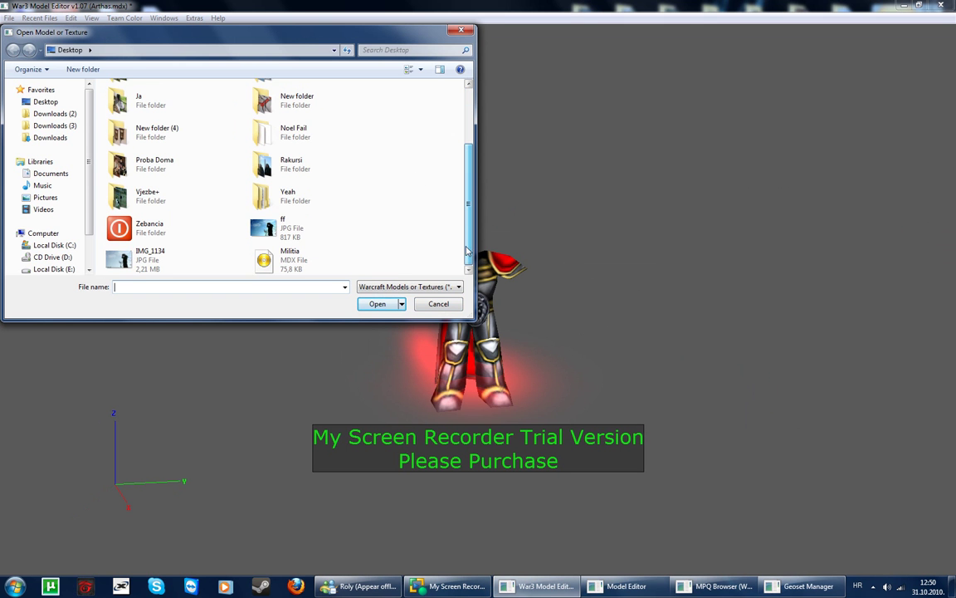
# Step: Open the saved Militia.mdx model
pyautogui.click(312, 265)
pyautogui.click(379, 304)
pyautogui.scroll(-3, 479, 316)
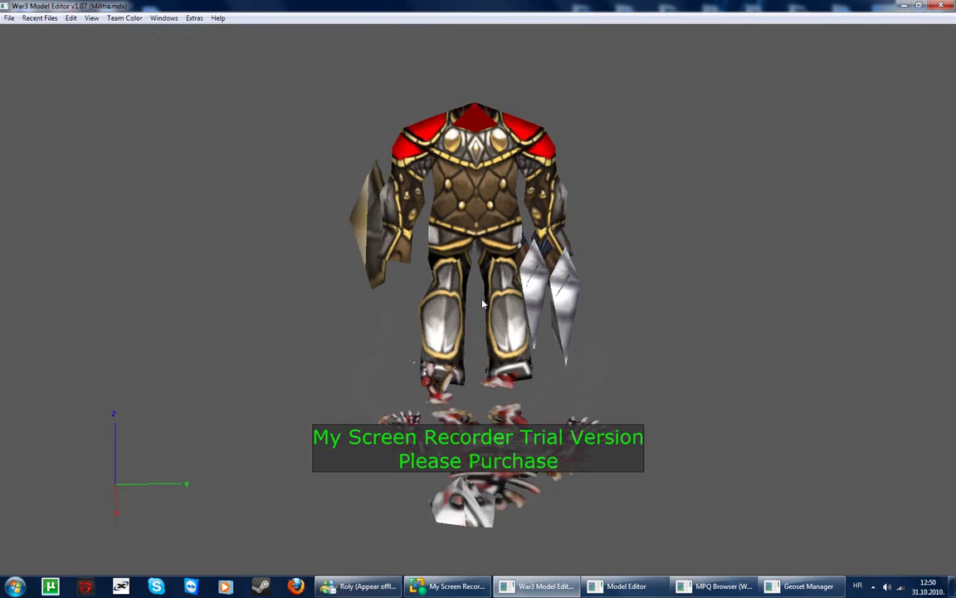
pyautogui.scroll(-3, 434, 268)
# Step: Import the Geoset1 file into the Militia via the Geoset Manager, listing All Files
pyautogui.click(780, 591)
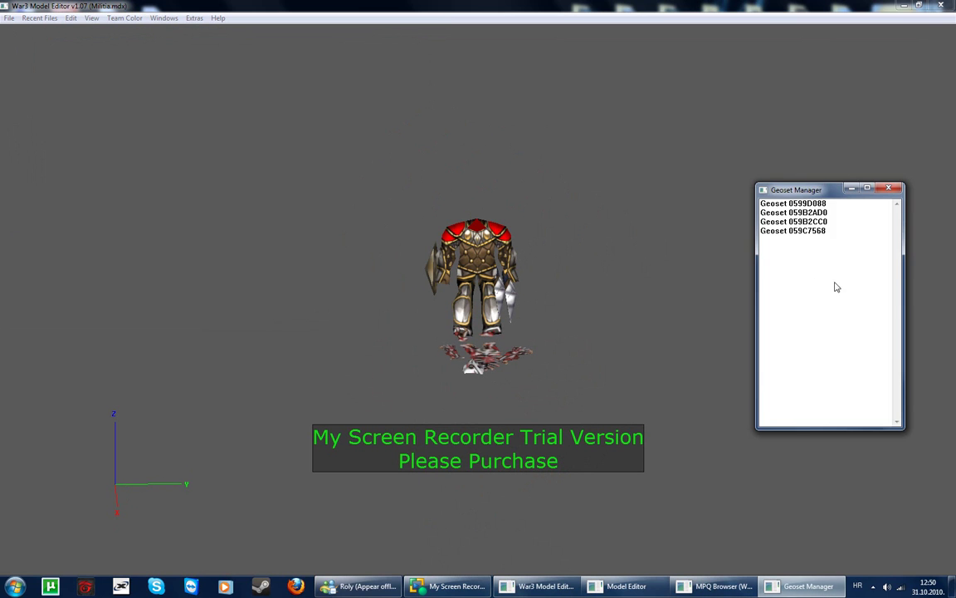
pyautogui.rightClick(818, 279)
pyautogui.click(855, 319)
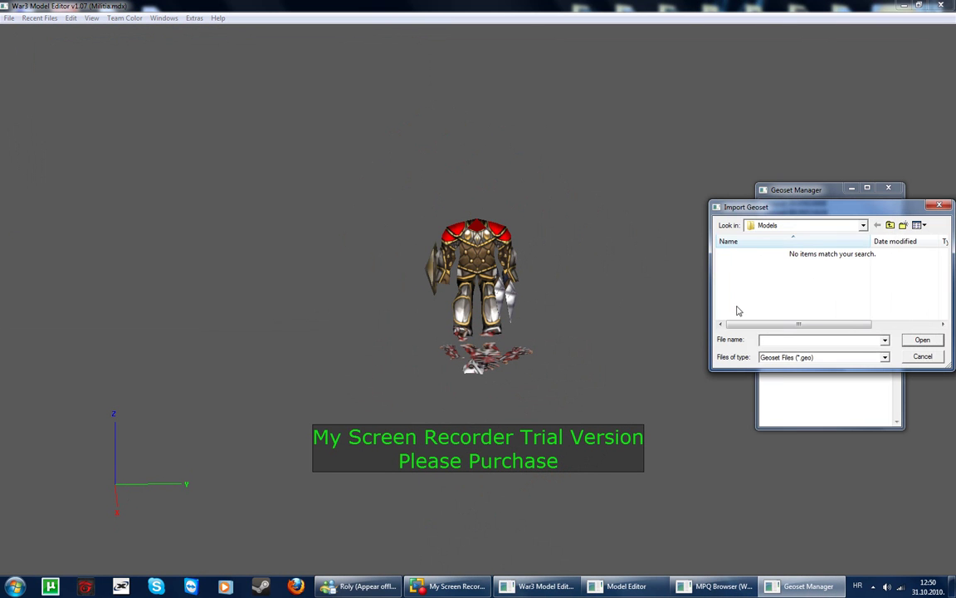
pyautogui.click(794, 357)
pyautogui.click(789, 380)
pyautogui.click(743, 254)
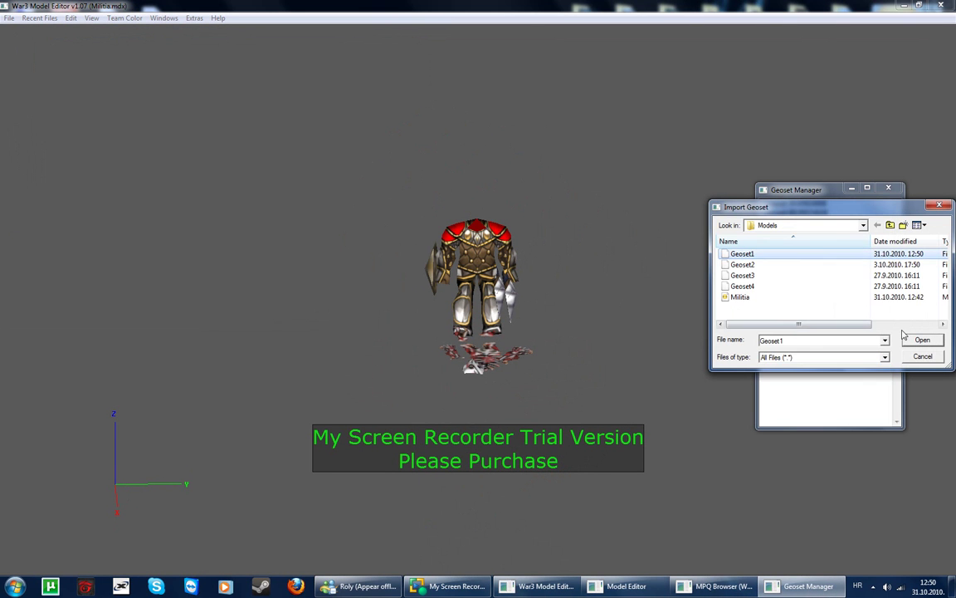
pyautogui.click(922, 339)
# Step: Attach the imported head geoset to Bone_Head and confirm
pyautogui.moveTo(466, 253); pyautogui.dragTo(248, 262)
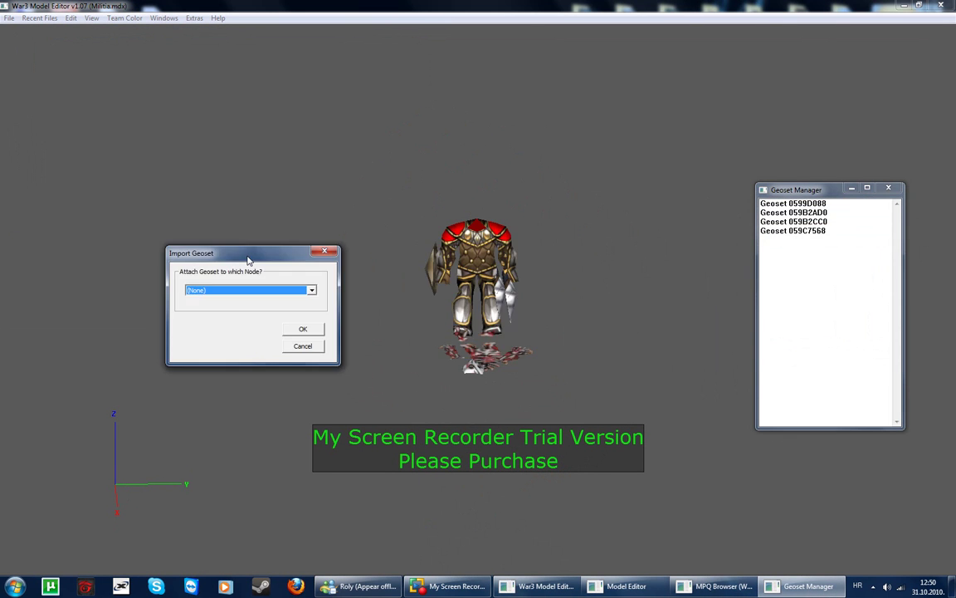
pyautogui.click(273, 290)
pyautogui.scroll(-1, 259, 345)
pyautogui.scroll(-1, 260, 345)
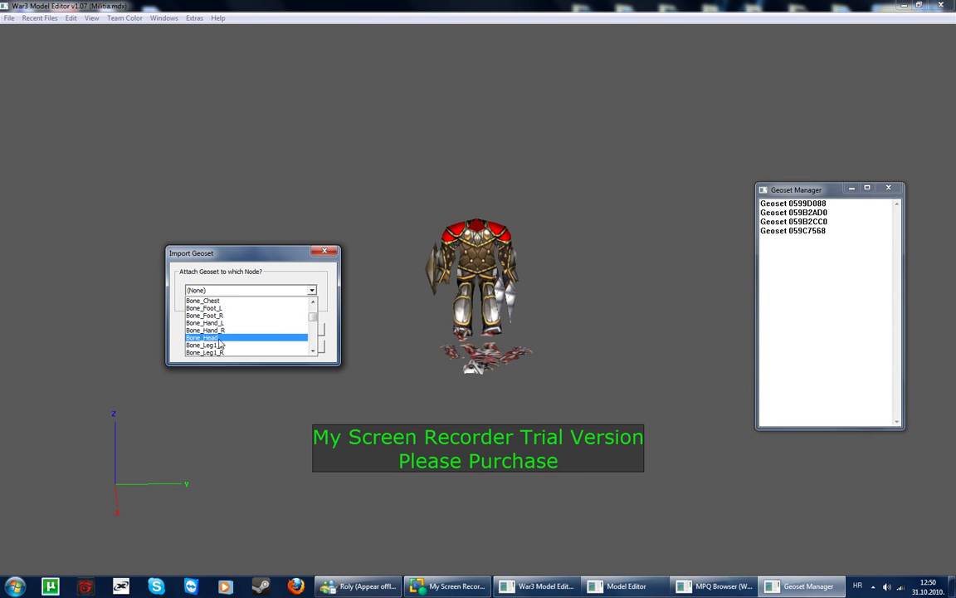
pyautogui.click(215, 338)
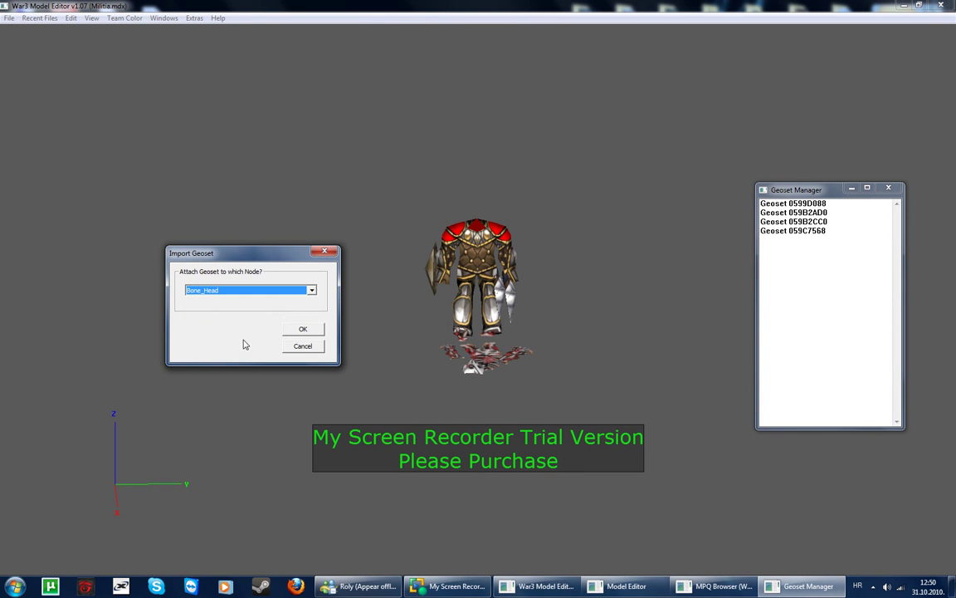
pyautogui.click(303, 329)
# Step: Set the new head geoset's Material ID to Material 01489E50
pyautogui.doubleClick(815, 204)
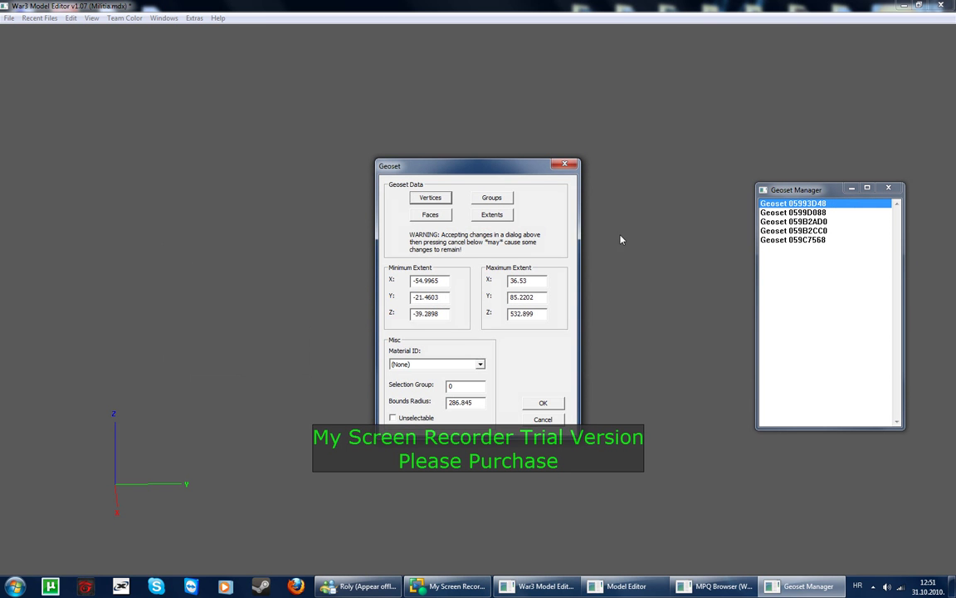
pyautogui.moveTo(468, 167); pyautogui.dragTo(297, 175)
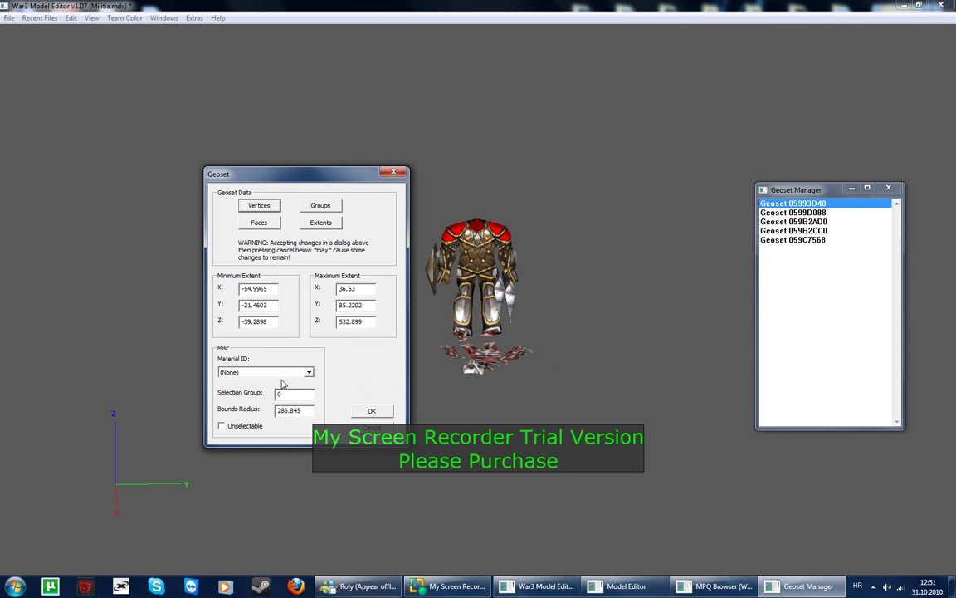
pyautogui.click(309, 372)
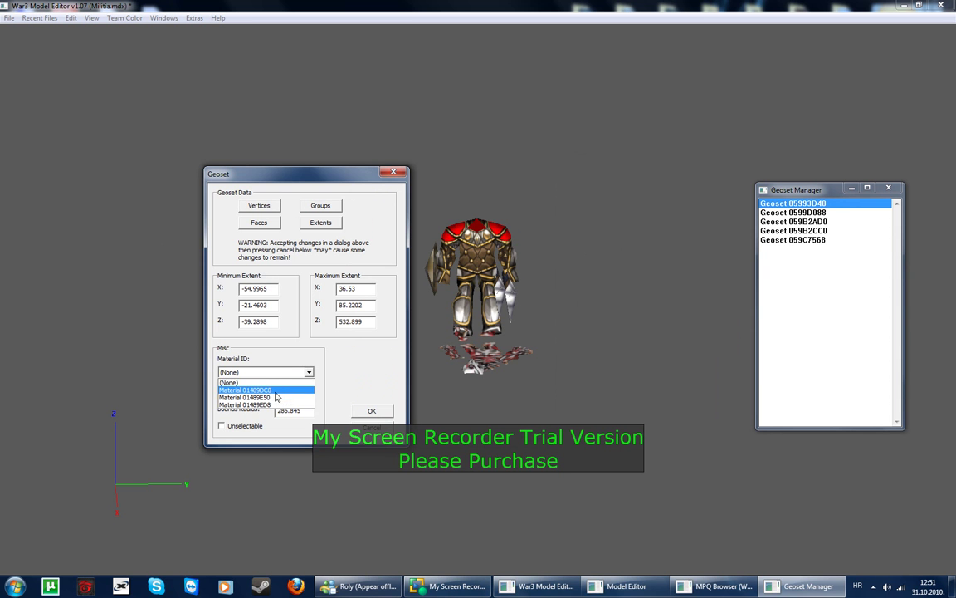
pyautogui.click(249, 386)
pyautogui.click(372, 411)
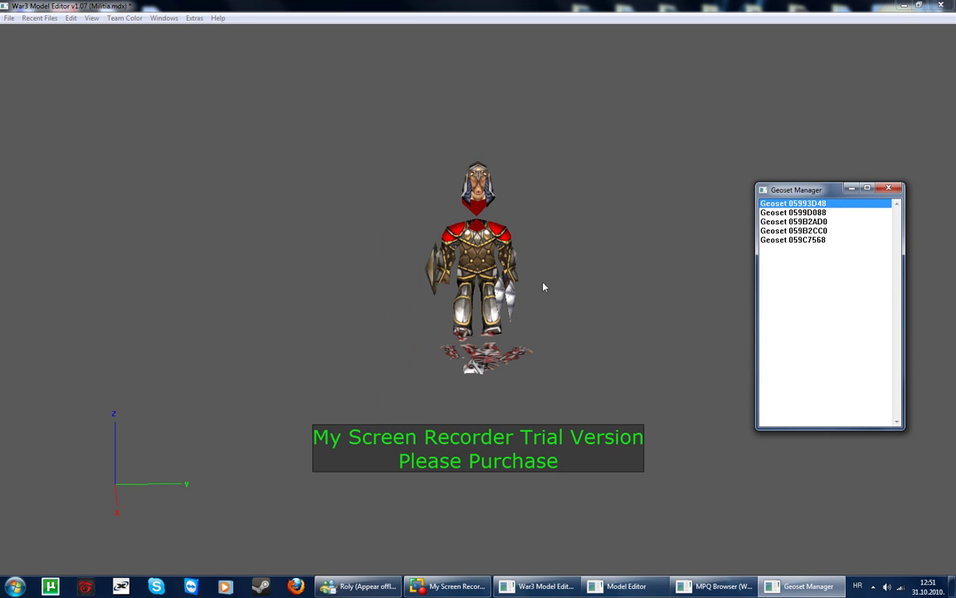
# Step: Orbit and zoom the viewport to check Arthas's head on the Militia body
pyautogui.click(545, 284)
pyautogui.moveTo(553, 276)
pyautogui.mouseDown()
pyautogui.moveTo(564, 283)
pyautogui.moveTo(506, 254)
pyautogui.moveTo(516, 223)
pyautogui.moveTo(519, 250)
pyautogui.moveTo(581, 255)
pyautogui.moveTo(470, 272)
pyautogui.moveTo(488, 263)
pyautogui.mouseUp()
pyautogui.scroll(3, 506, 254)
pyautogui.scroll(2, 518, 250)
pyautogui.scroll(2, 520, 257)
pyautogui.scroll(-3, 492, 262)
pyautogui.scroll(-2, 493, 263)
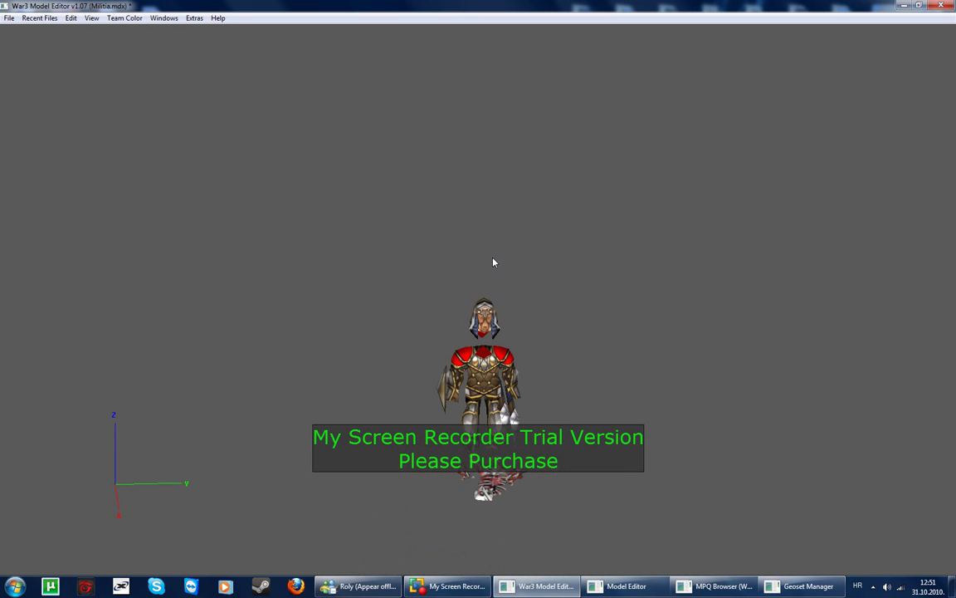
pyautogui.moveTo(491, 276)
pyautogui.mouseDown()
pyautogui.moveTo(471, 277)
pyautogui.moveTo(512, 292)
pyautogui.mouseUp()
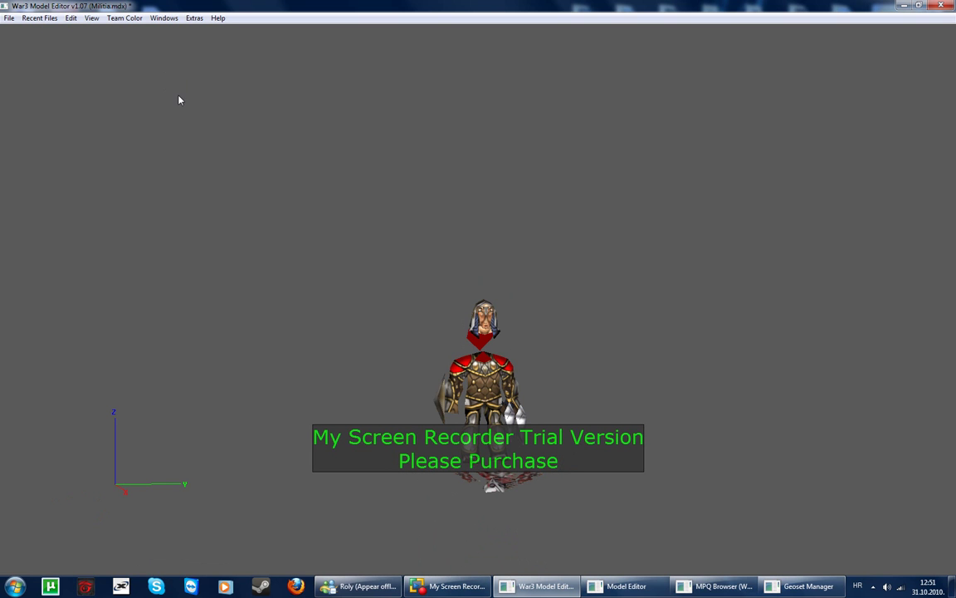
pyautogui.moveTo(178, 100); pyautogui.dragTo(181, 104)
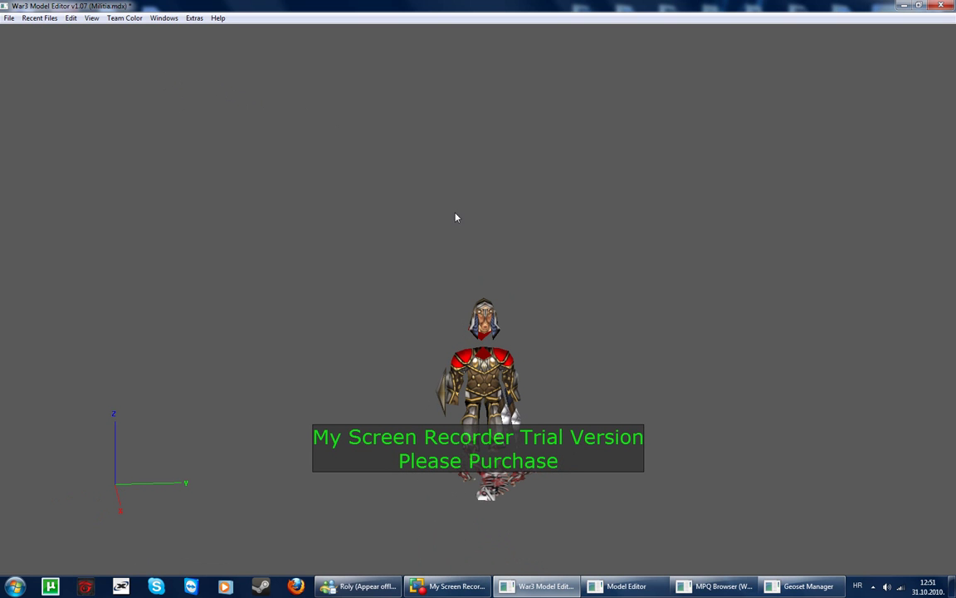
pyautogui.moveTo(455, 218)
pyautogui.mouseDown()
pyautogui.moveTo(455, 203)
pyautogui.moveTo(453, 216)
pyautogui.mouseUp()
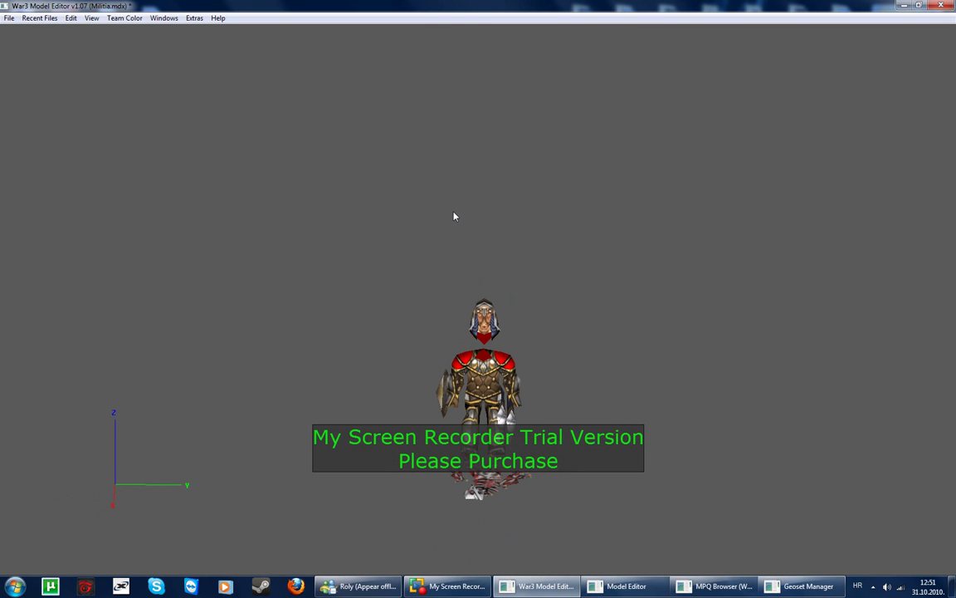
# Step: Add Textures > Arthas.blp from War3.mpq to the model with Use as Texture
pyautogui.click(164, 17)
pyautogui.click(183, 177)
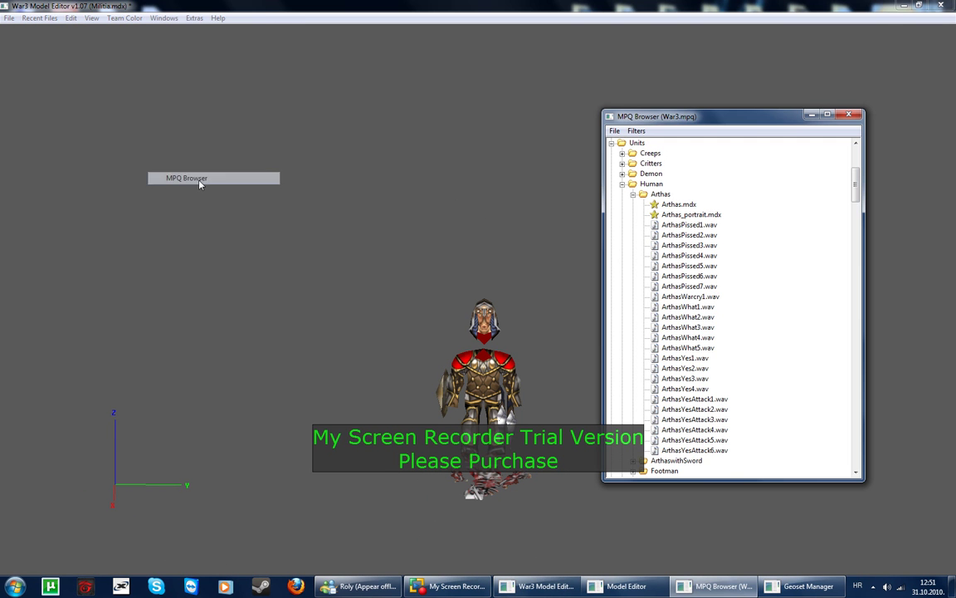
pyautogui.click(633, 195)
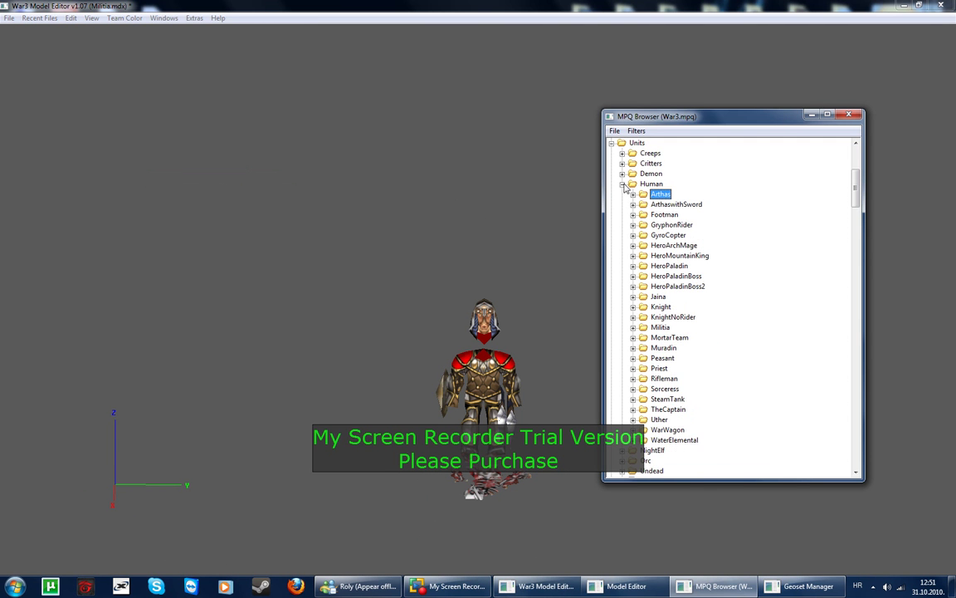
pyautogui.click(622, 183)
pyautogui.scroll(3, 687, 192)
pyautogui.click(611, 266)
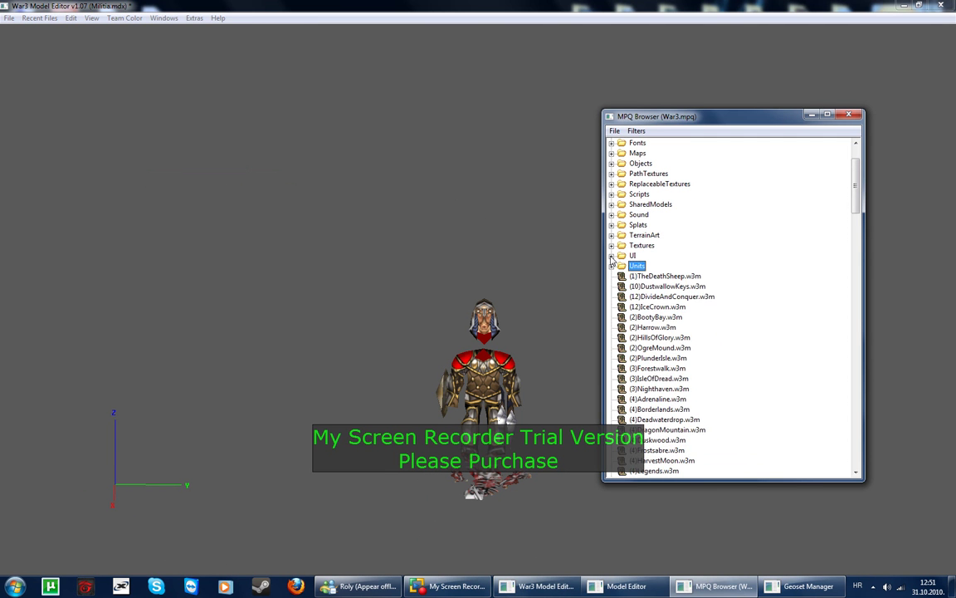
pyautogui.click(612, 246)
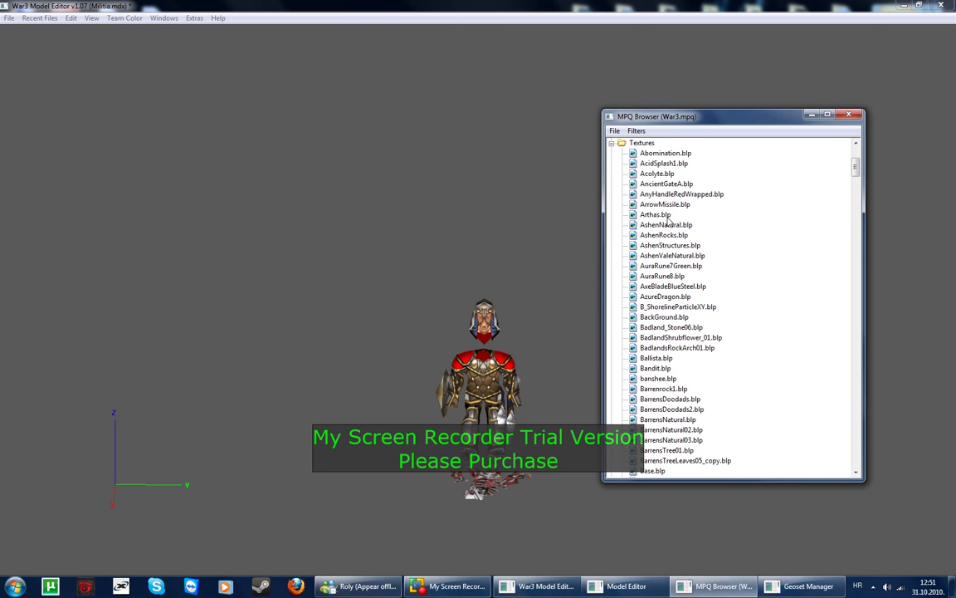
pyautogui.rightClick(670, 218)
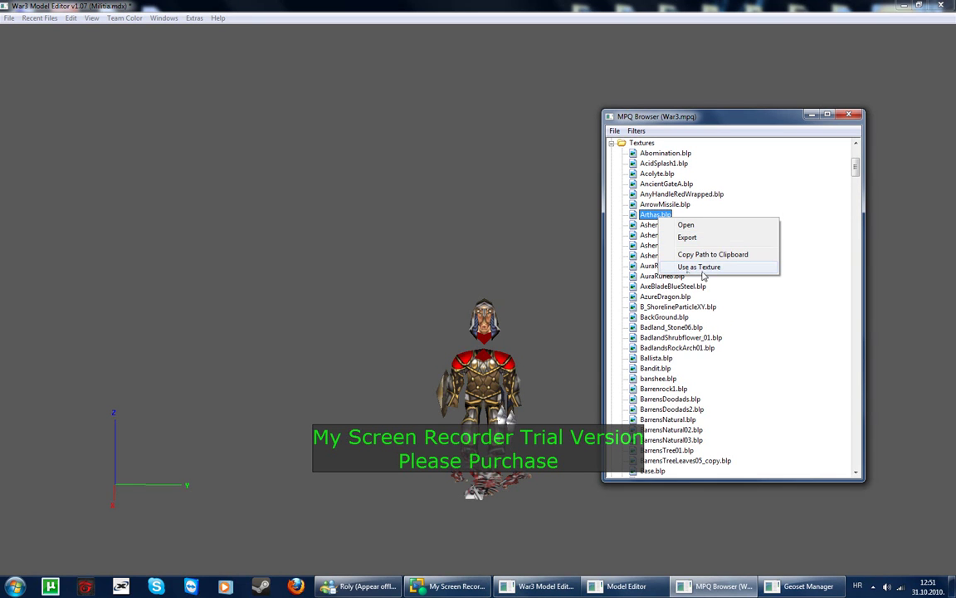
pyautogui.click(704, 267)
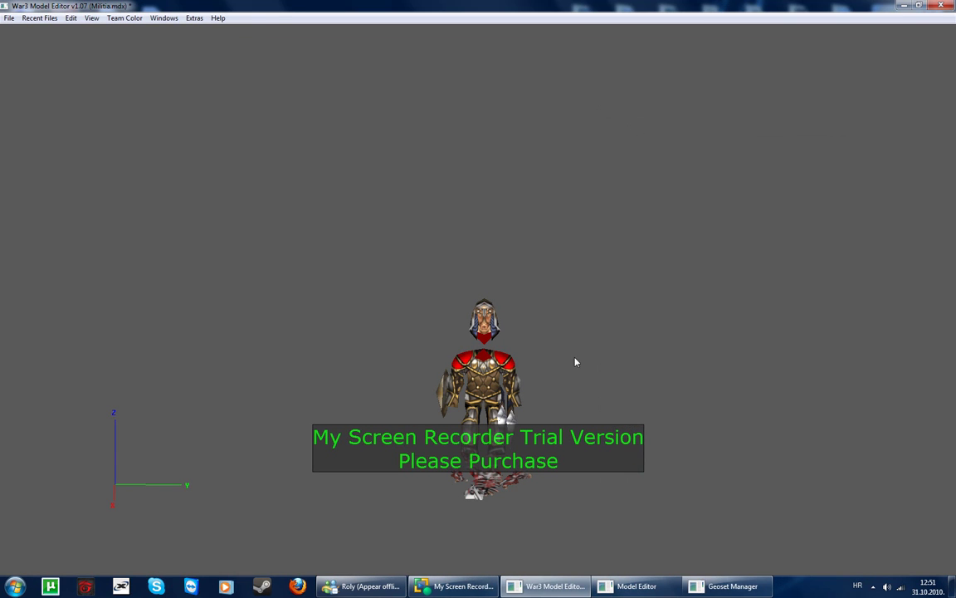
pyautogui.click(163, 18)
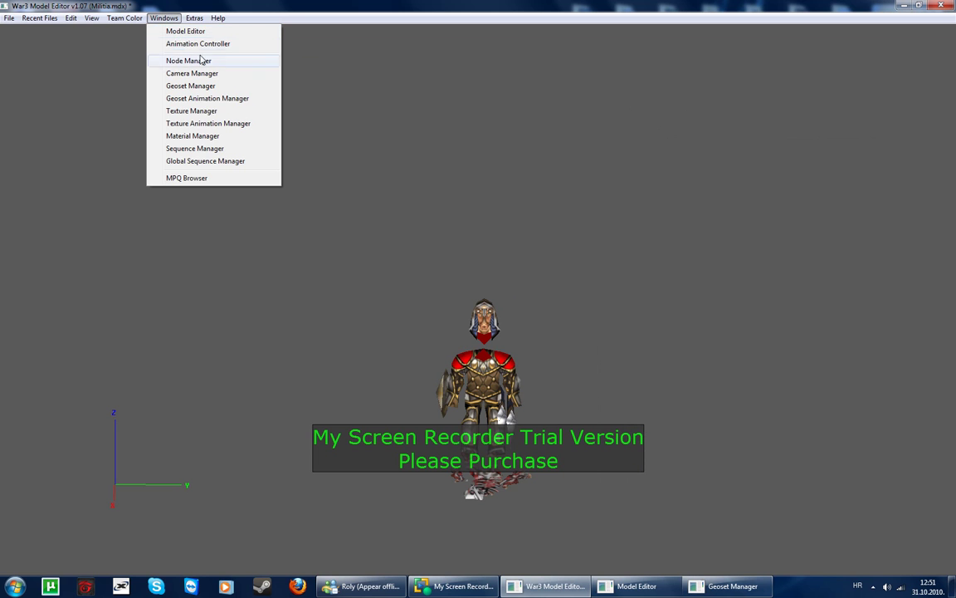
pyautogui.click(182, 111)
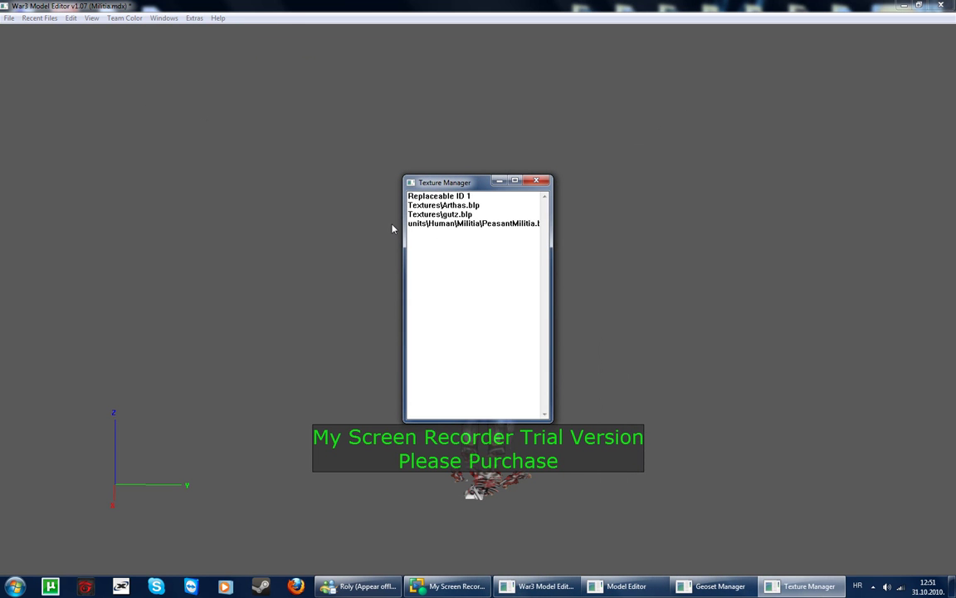
pyautogui.click(425, 206)
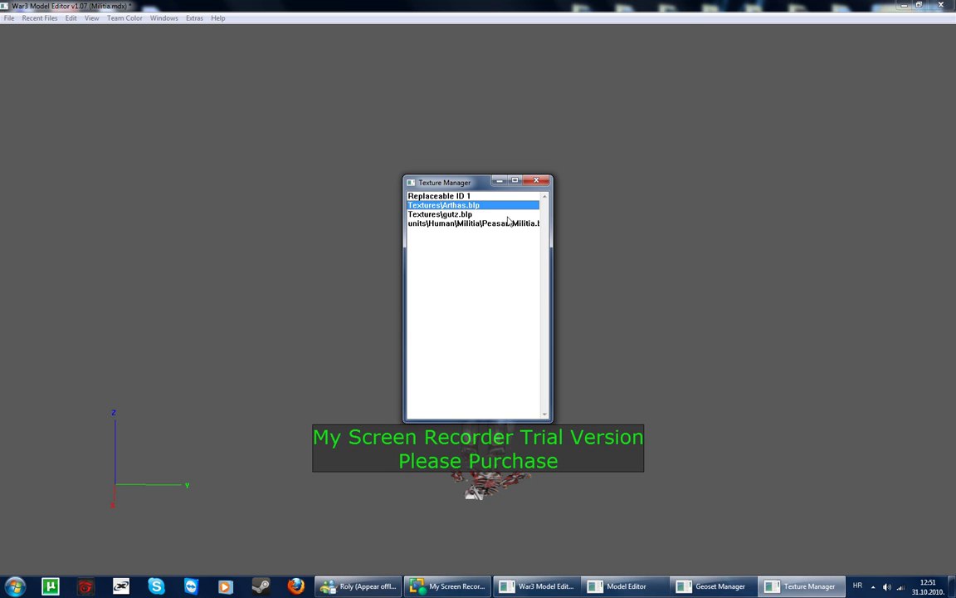
pyautogui.doubleClick(464, 207)
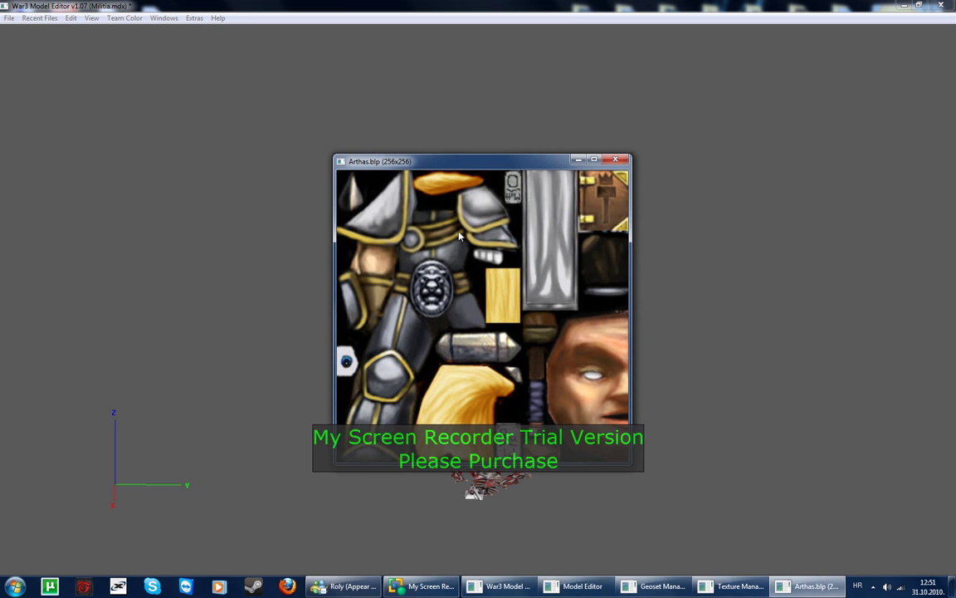
pyautogui.click(615, 161)
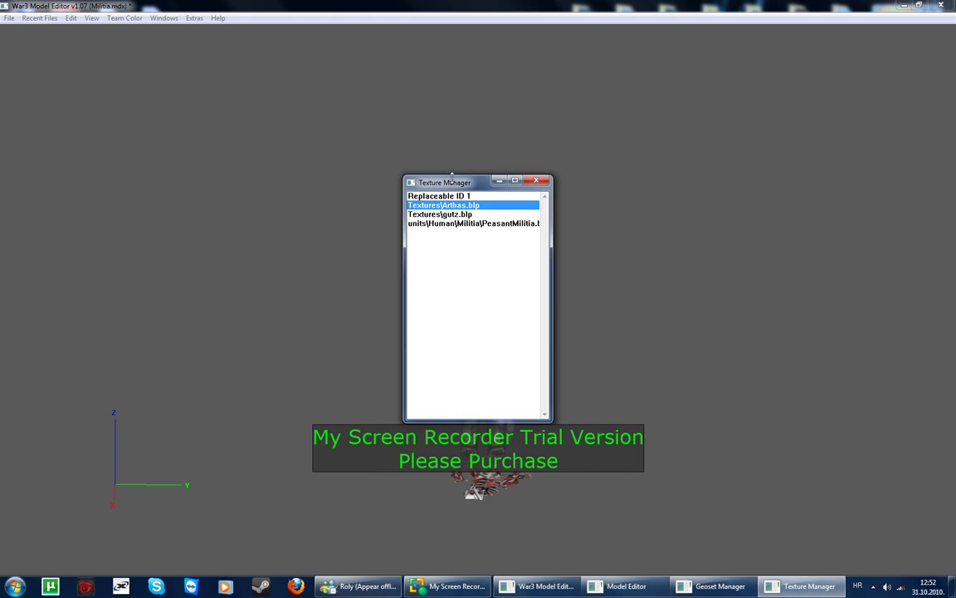
pyautogui.moveTo(452, 176); pyautogui.dragTo(96, 176)
pyautogui.click(180, 181)
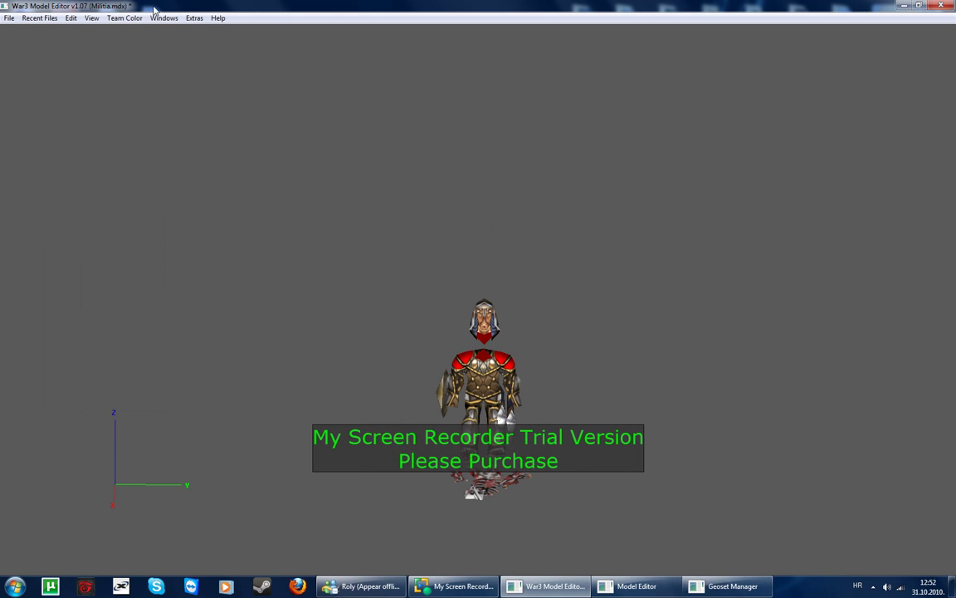
# Step: Create a new material with one layer using Textures\Arthas.blp in the Material Manager
pyautogui.click(164, 17)
pyautogui.click(192, 135)
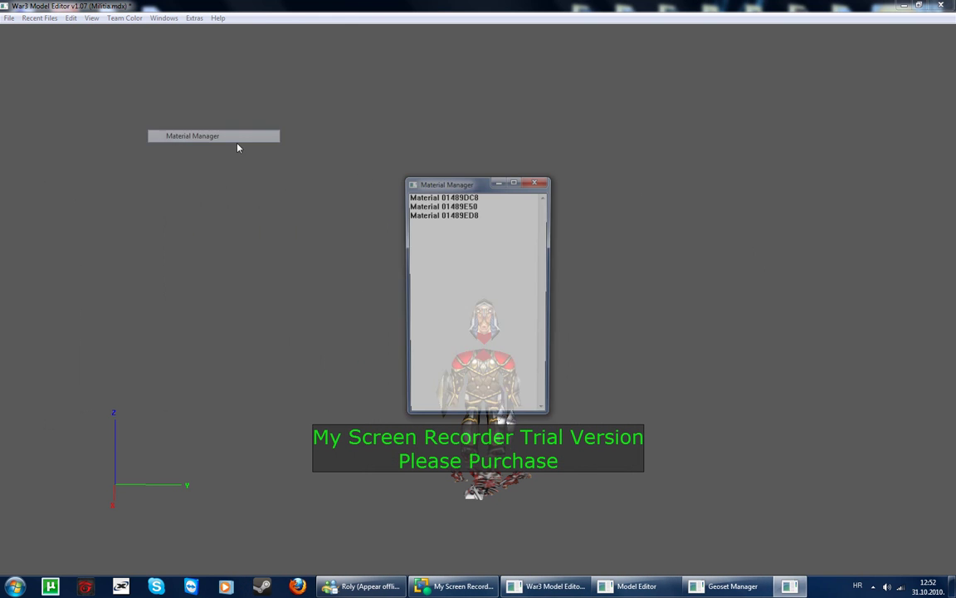
pyautogui.rightClick(455, 240)
pyautogui.click(496, 248)
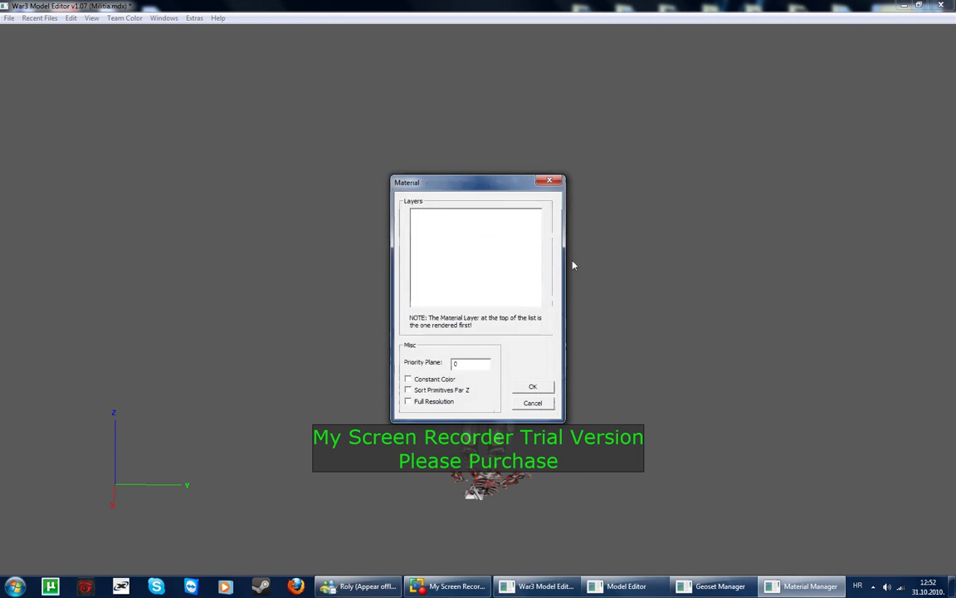
pyautogui.rightClick(512, 257)
pyautogui.click(531, 260)
pyautogui.click(536, 281)
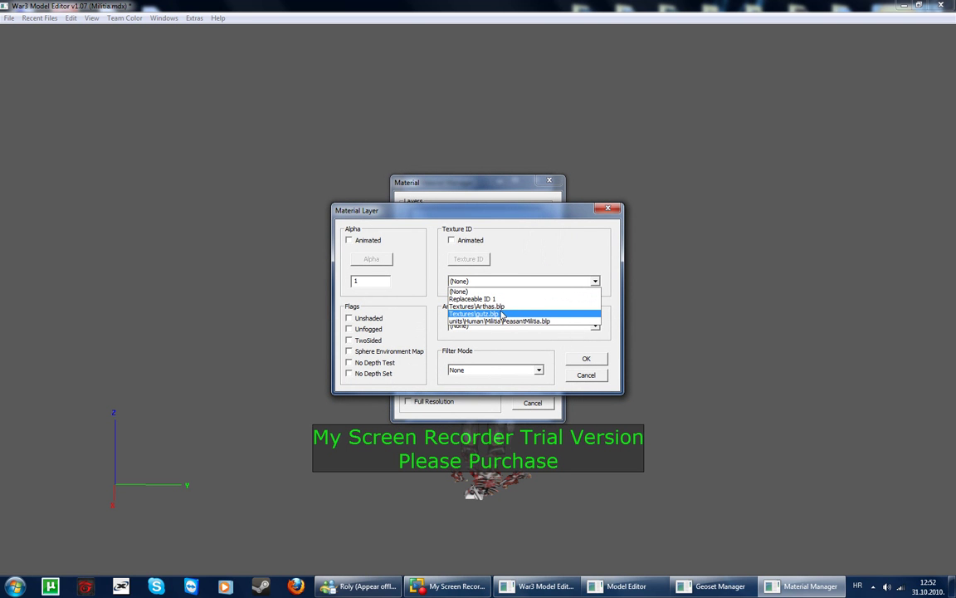
pyautogui.click(506, 306)
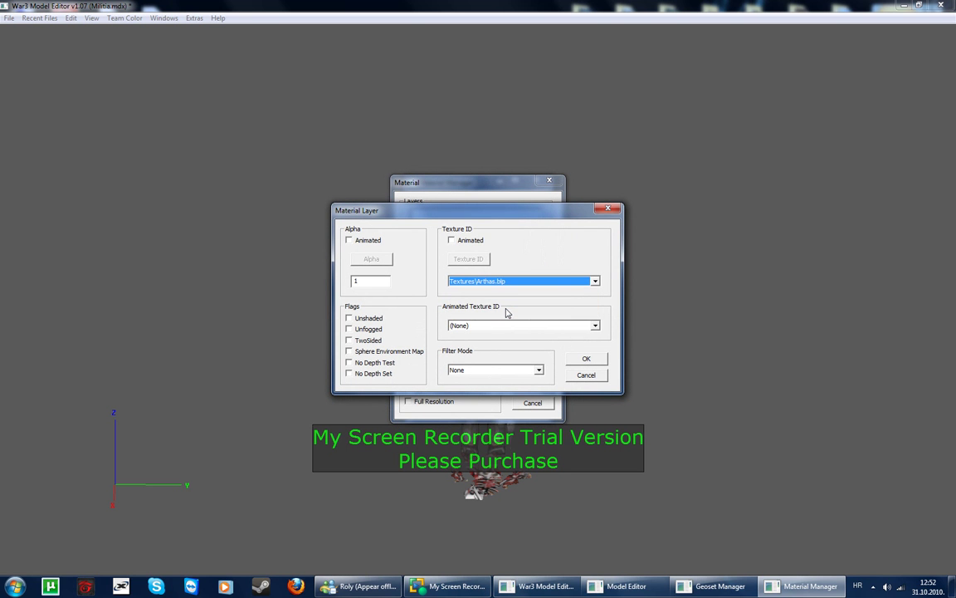
pyautogui.click(588, 357)
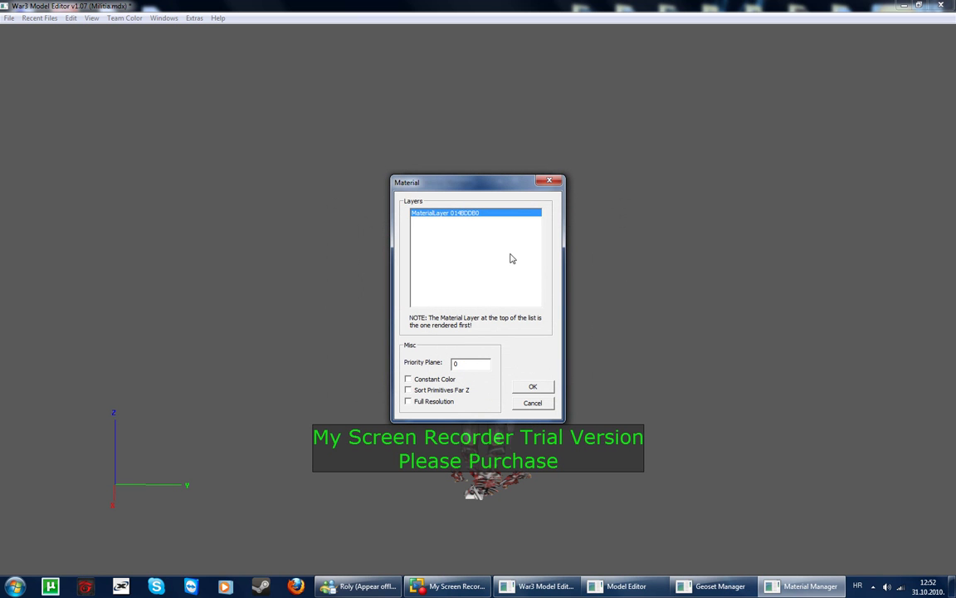
pyautogui.click(538, 387)
# Step: Inspect the layers of the last and first materials, then move the list aside
pyautogui.click(467, 224)
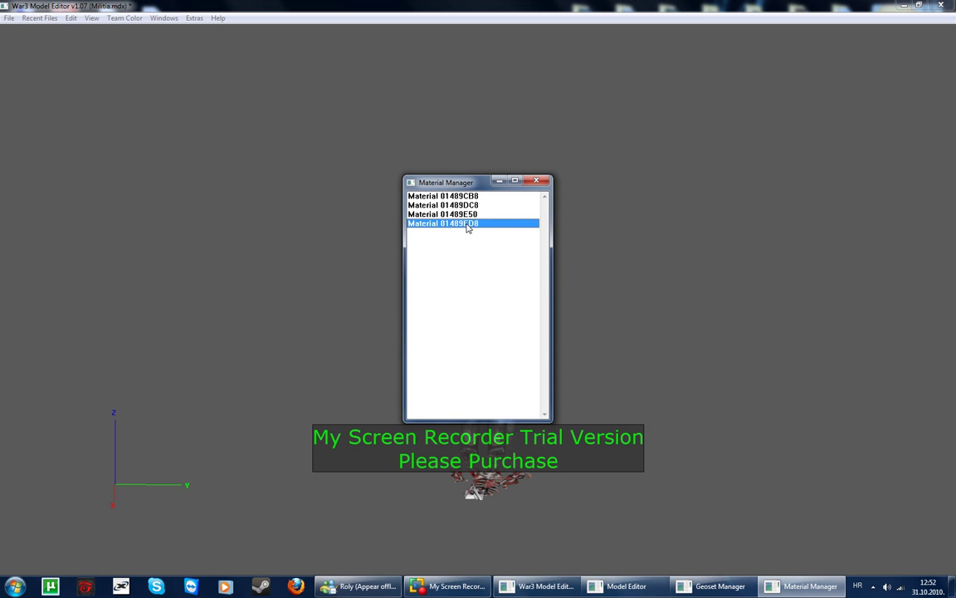
pyautogui.doubleClick(505, 225)
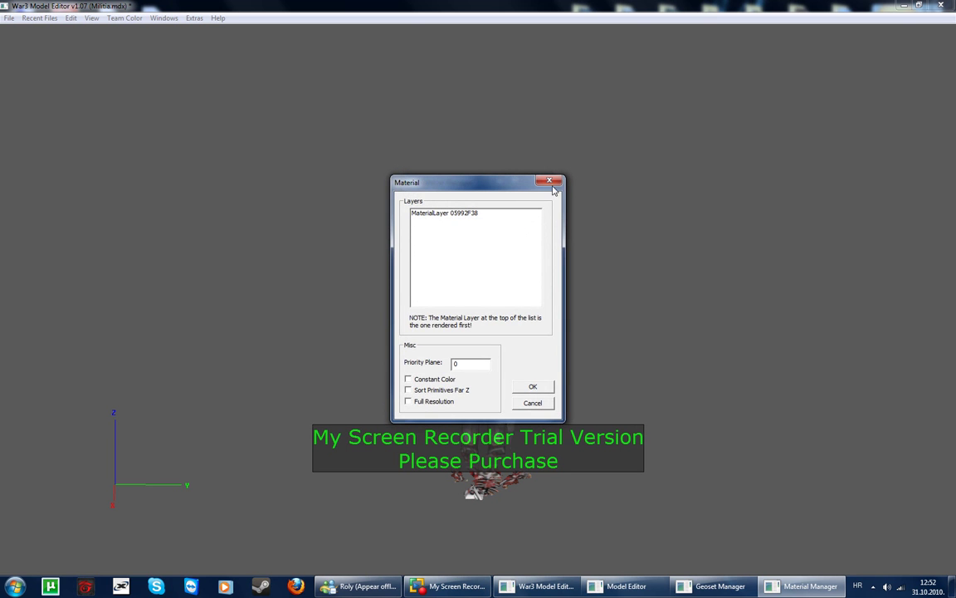
pyautogui.click(550, 184)
pyautogui.doubleClick(487, 204)
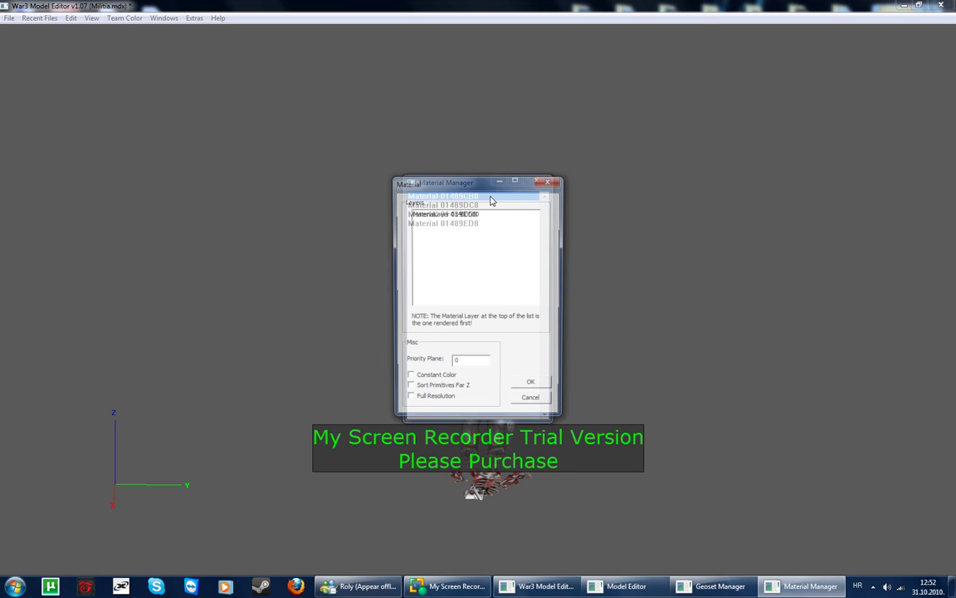
pyautogui.click(548, 182)
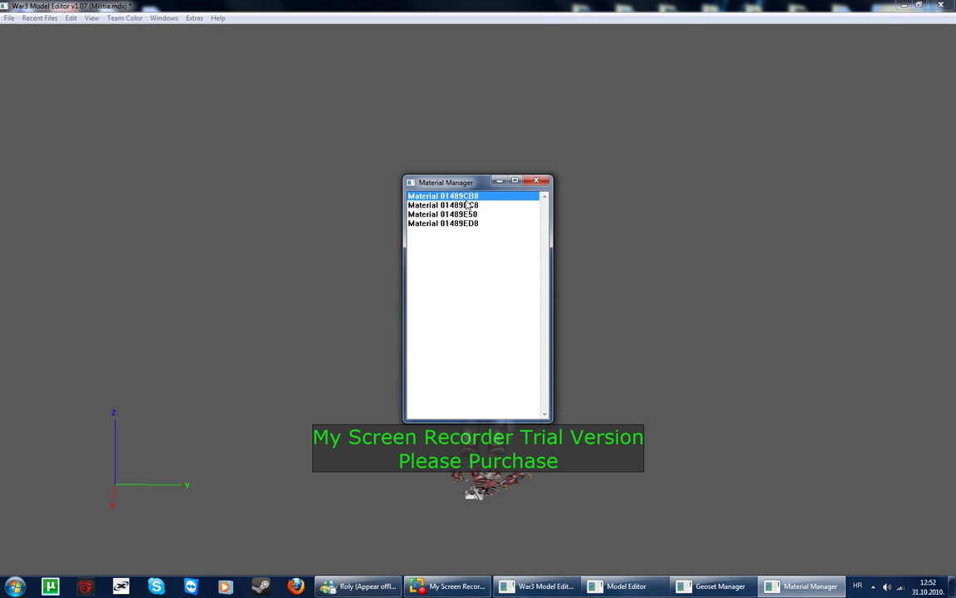
pyautogui.moveTo(487, 186); pyautogui.dragTo(286, 183)
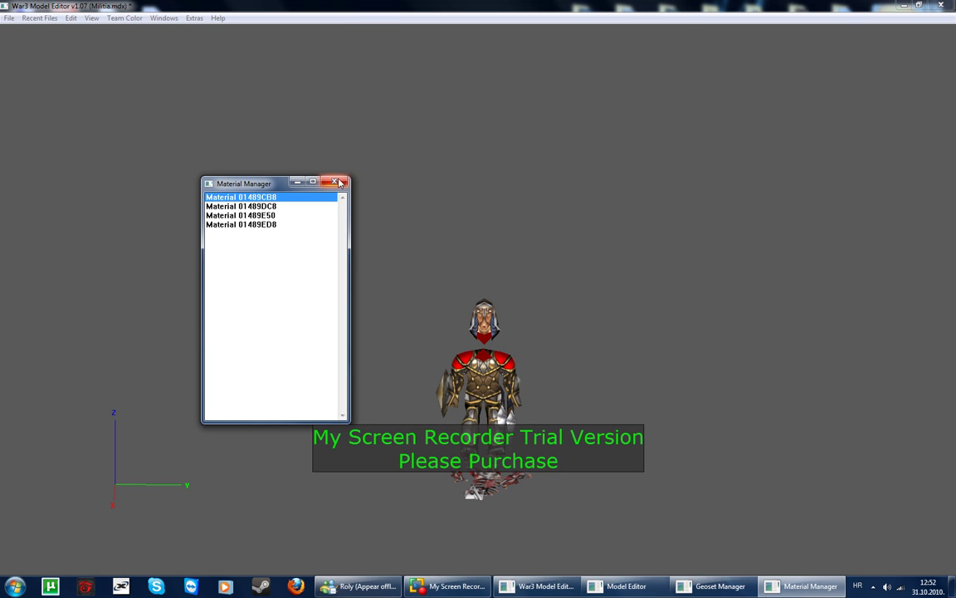
# Step: Assign Material 01489CB8 to the first geoset, the head, in Geoset Manager
pyautogui.click(344, 182)
pyautogui.click(725, 588)
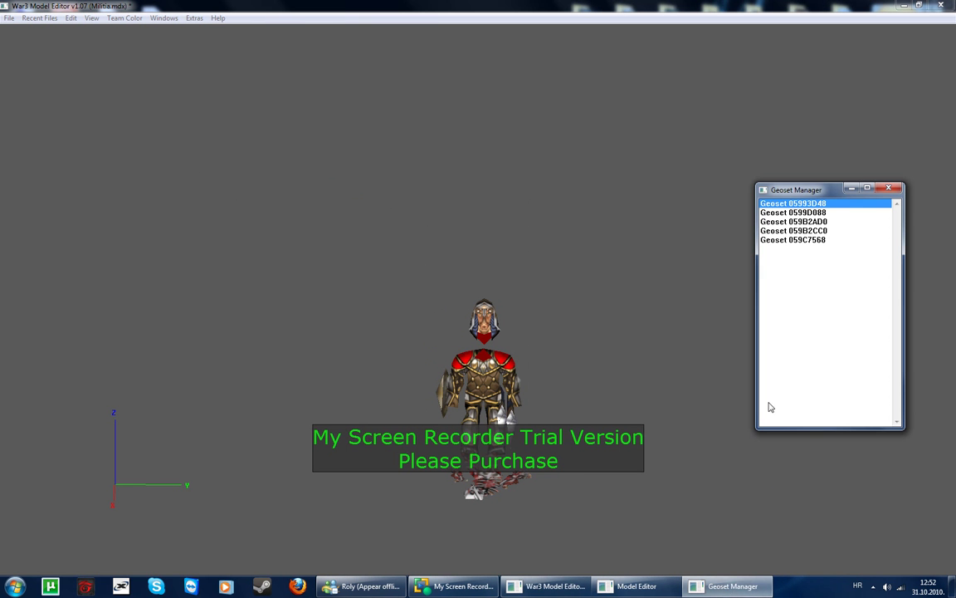
pyautogui.doubleClick(776, 205)
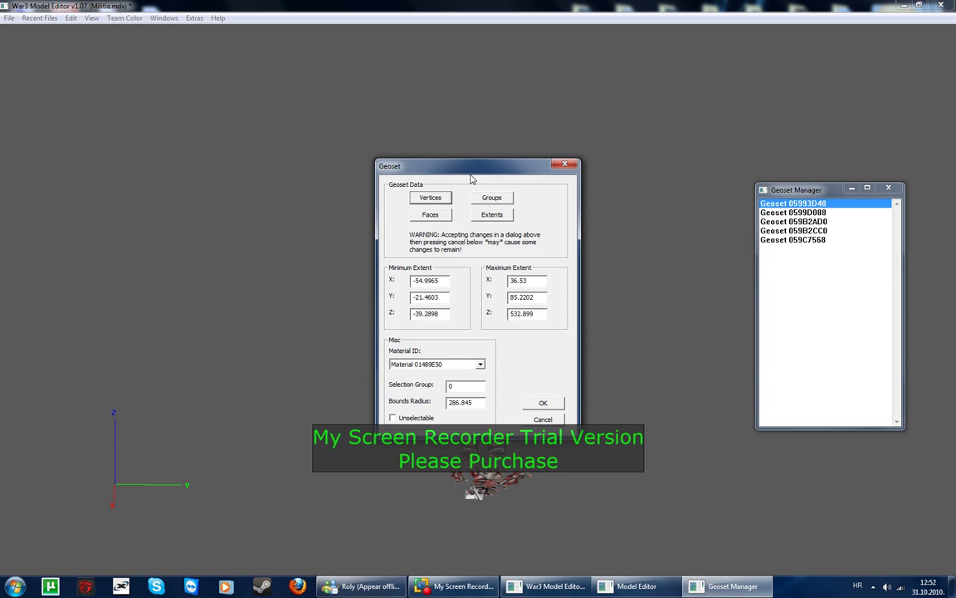
pyautogui.moveTo(473, 169); pyautogui.dragTo(220, 176)
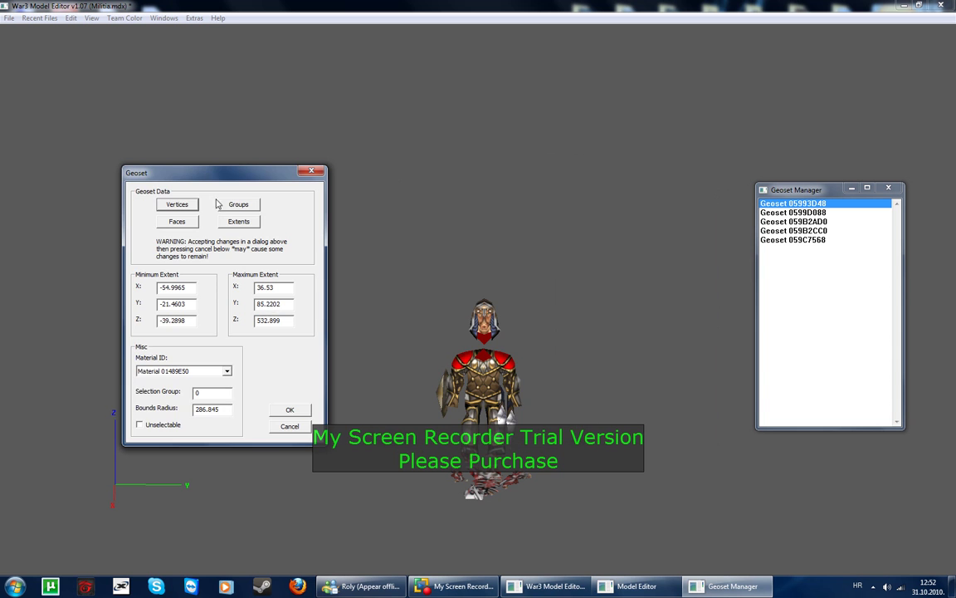
pyautogui.click(187, 373)
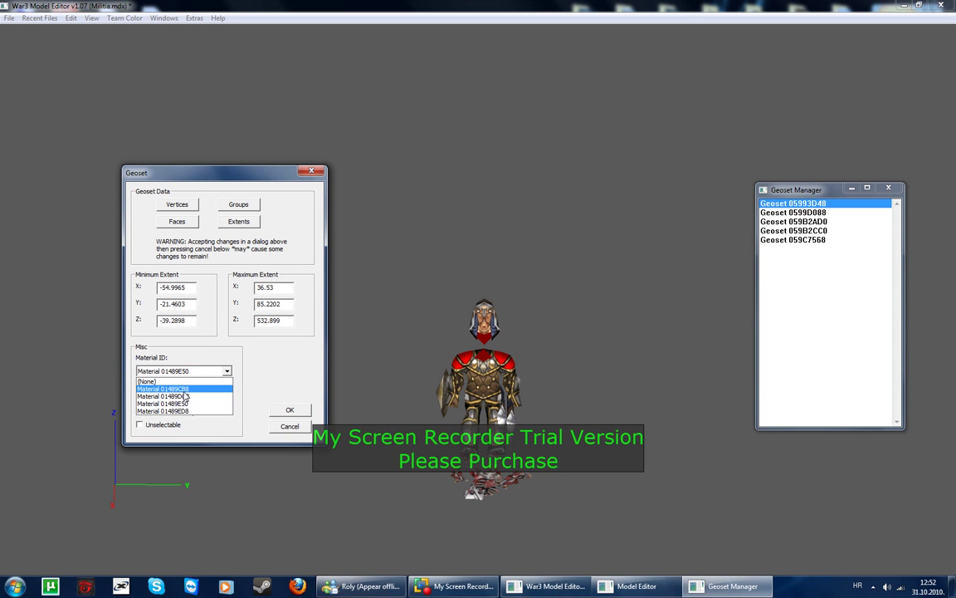
pyautogui.click(170, 388)
pyautogui.click(282, 415)
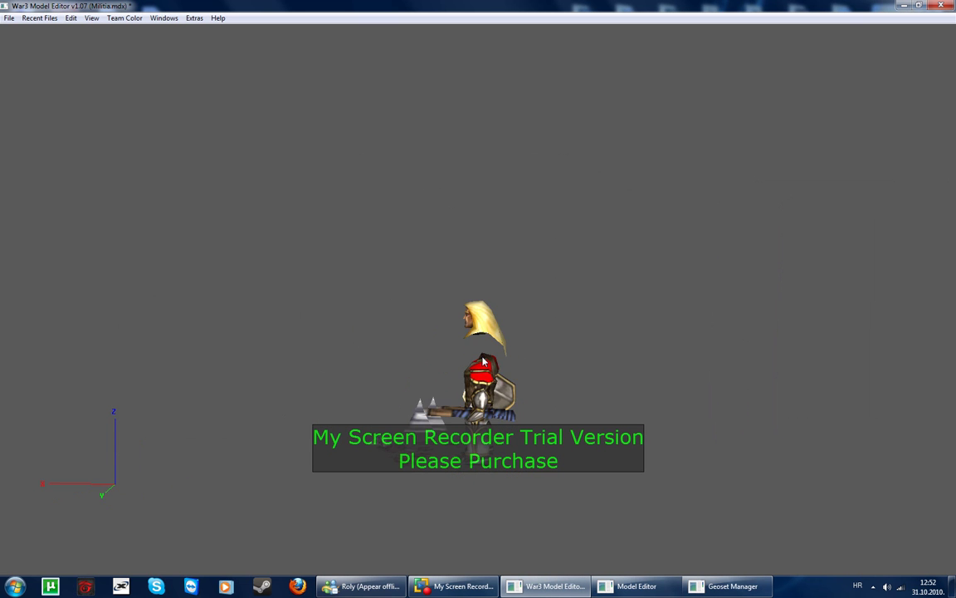
# Step: Rotate and zoom the preview to check Arthas's blond head on the Militia body
pyautogui.scroll(5, 440, 356)
pyautogui.moveTo(440, 356)
pyautogui.mouseDown()
pyautogui.moveTo(487, 335)
pyautogui.moveTo(401, 340)
pyautogui.mouseUp()
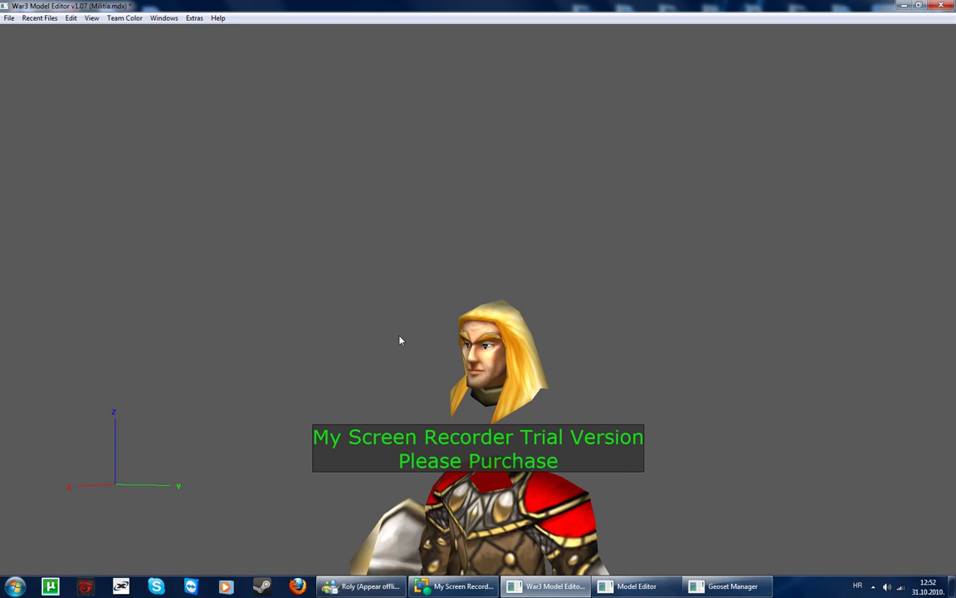
pyautogui.scroll(-2, 406, 338)
pyautogui.scroll(3, 415, 338)
pyautogui.scroll(2, 446, 346)
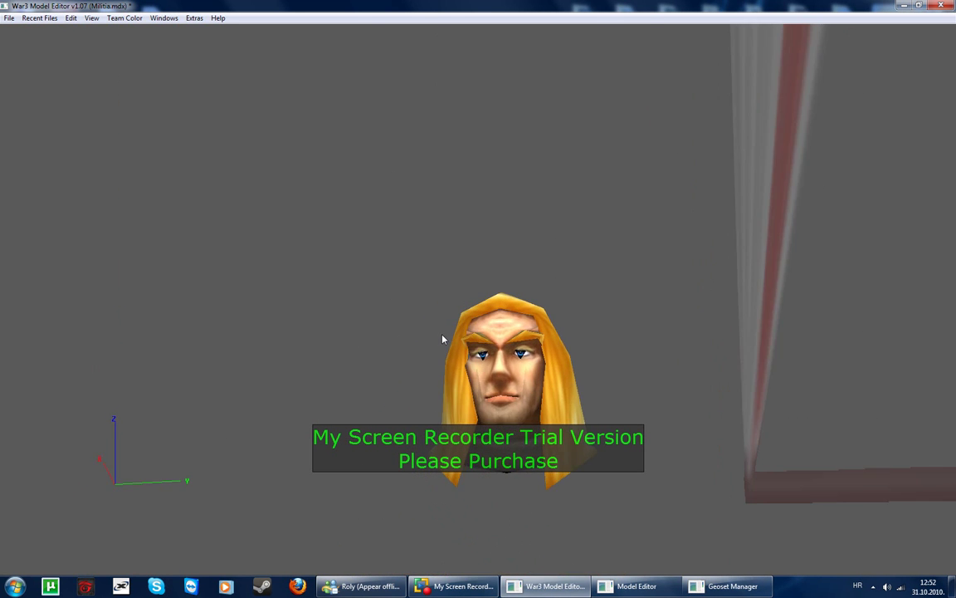
pyautogui.scroll(3, 444, 337)
pyautogui.scroll(-3, 442, 338)
pyautogui.scroll(-1, 444, 341)
pyautogui.scroll(-2, 444, 347)
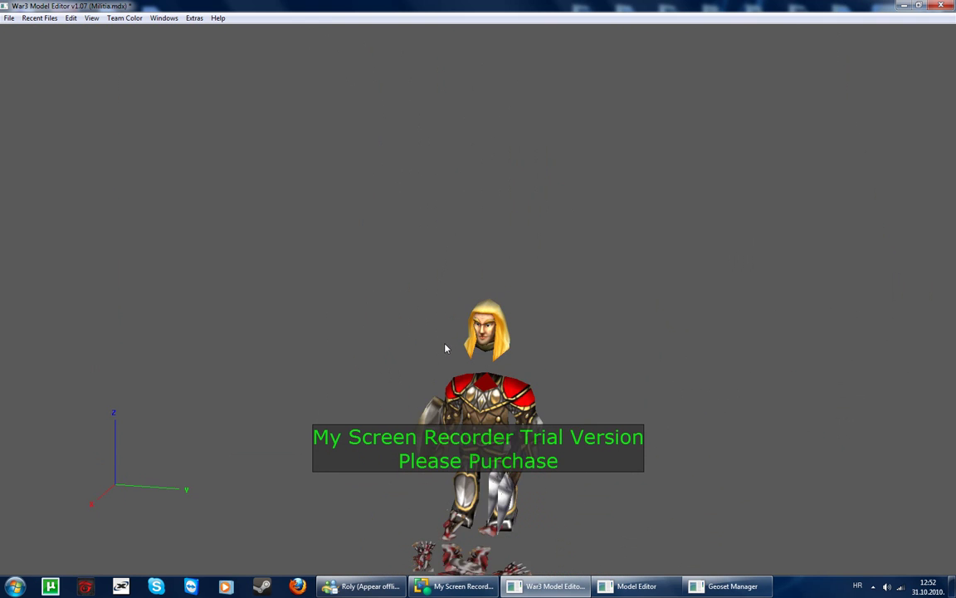
pyautogui.scroll(-1, 448, 348)
pyautogui.scroll(-2, 449, 358)
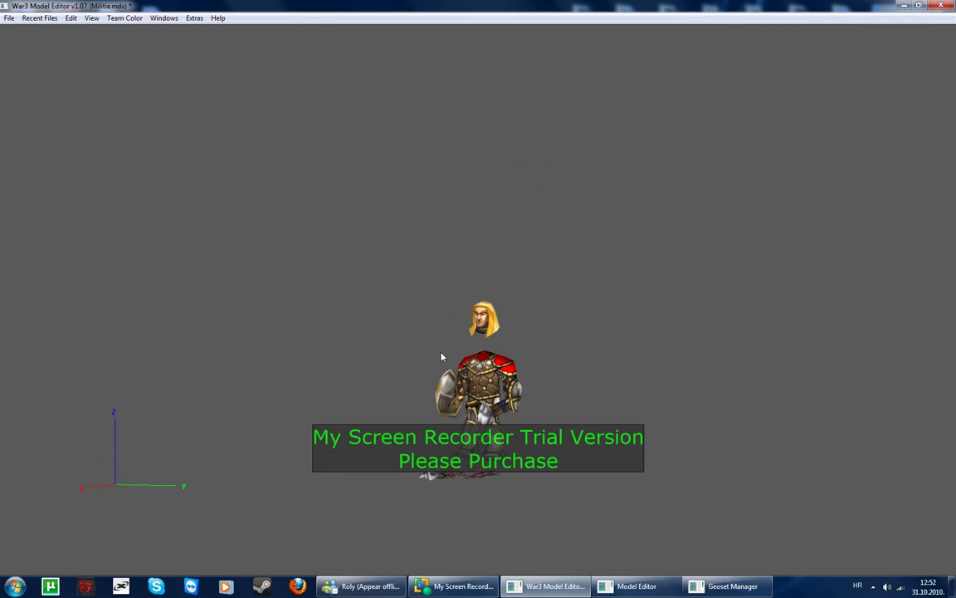
# Step: Box-select the head's vertices in the vertex editing views
pyautogui.click(634, 587)
pyautogui.scroll(-2, 266, 216)
pyautogui.scroll(-2, 267, 220)
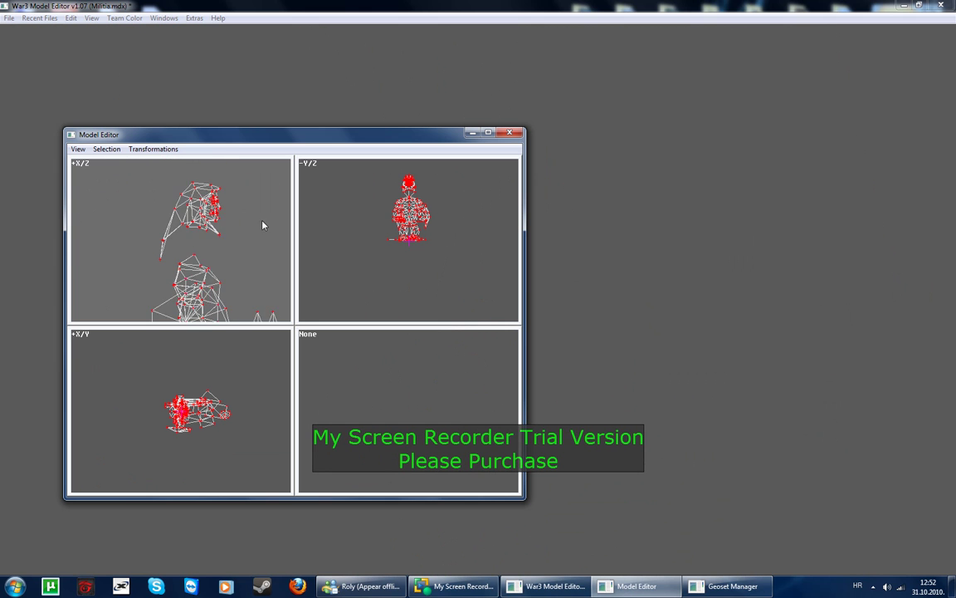
pyautogui.scroll(-1, 241, 225)
pyautogui.moveTo(190, 236); pyautogui.dragTo(233, 249)
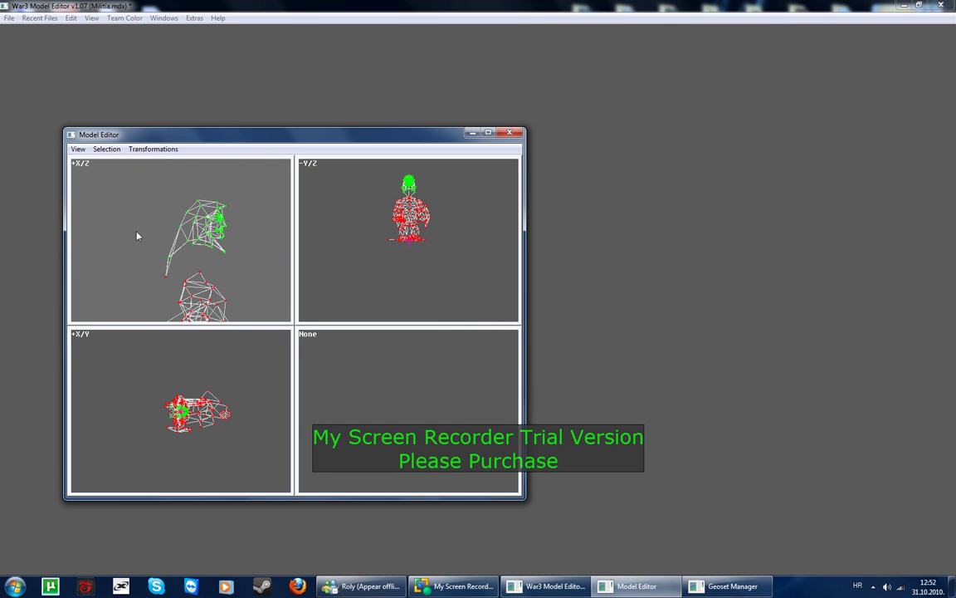
pyautogui.keyDown('shift'); pyautogui.moveTo(135, 231); pyautogui.dragTo(171, 284); pyautogui.keyUp('shift')
# Step: Scale the selected head vertices by 0.9 on each axis, applied twice
pyautogui.click(140, 148)
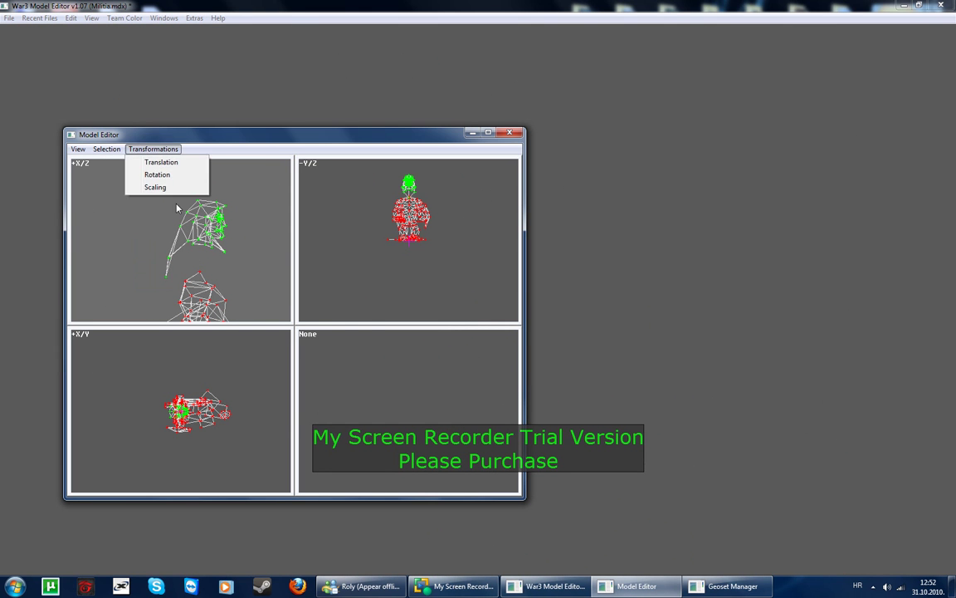
pyautogui.click(158, 187)
pyautogui.write('0.9')
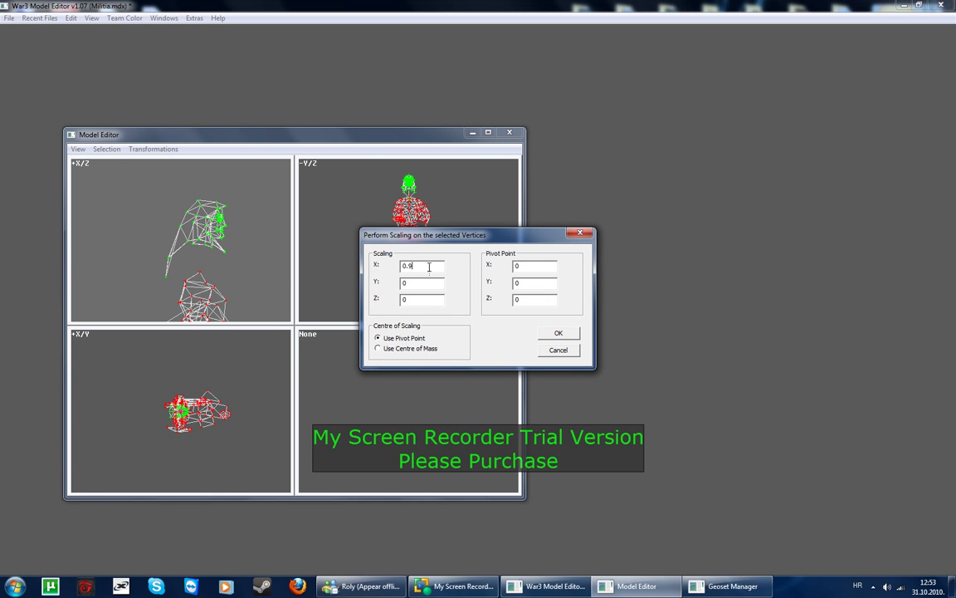
pyautogui.press('Tab')
pyautogui.write('0.9')
pyautogui.press('Tab')
pyautogui.write('0.9')
pyautogui.click(559, 333)
pyautogui.moveTo(335, 134)
pyautogui.mouseDown()
pyautogui.moveTo(165, 143)
pyautogui.moveTo(273, 152)
pyautogui.mouseUp()
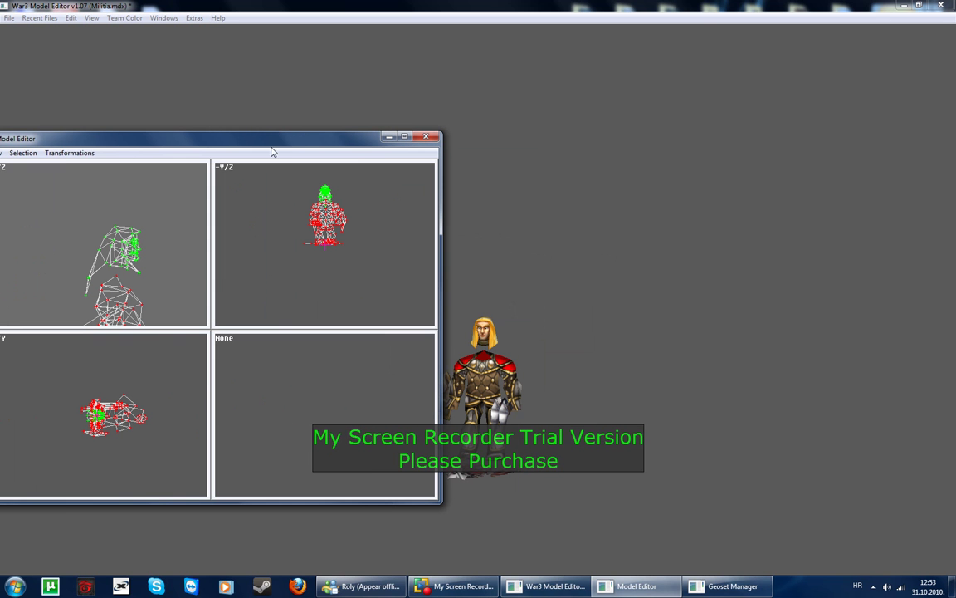
pyautogui.click(70, 153)
pyautogui.click(91, 191)
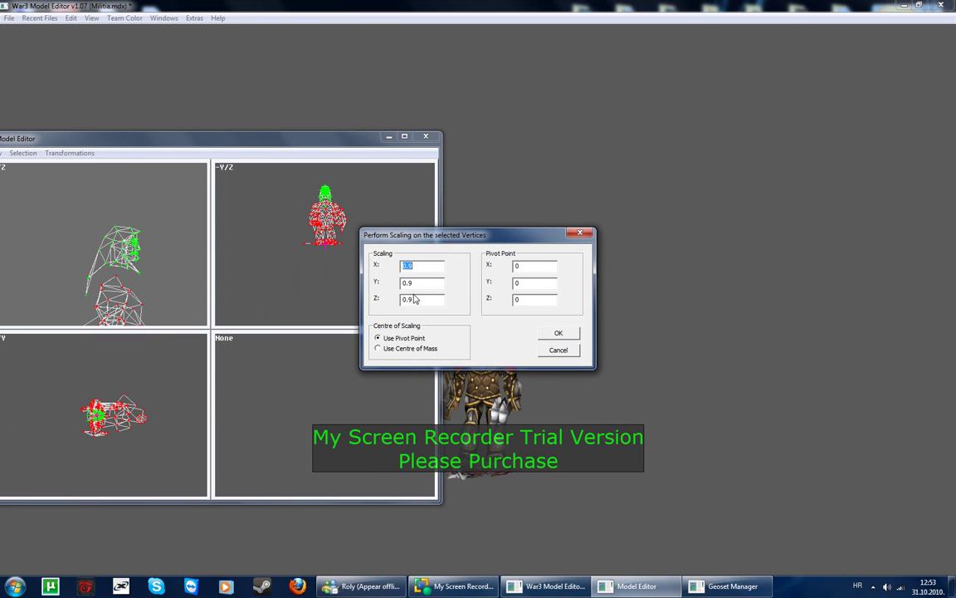
pyautogui.click(556, 332)
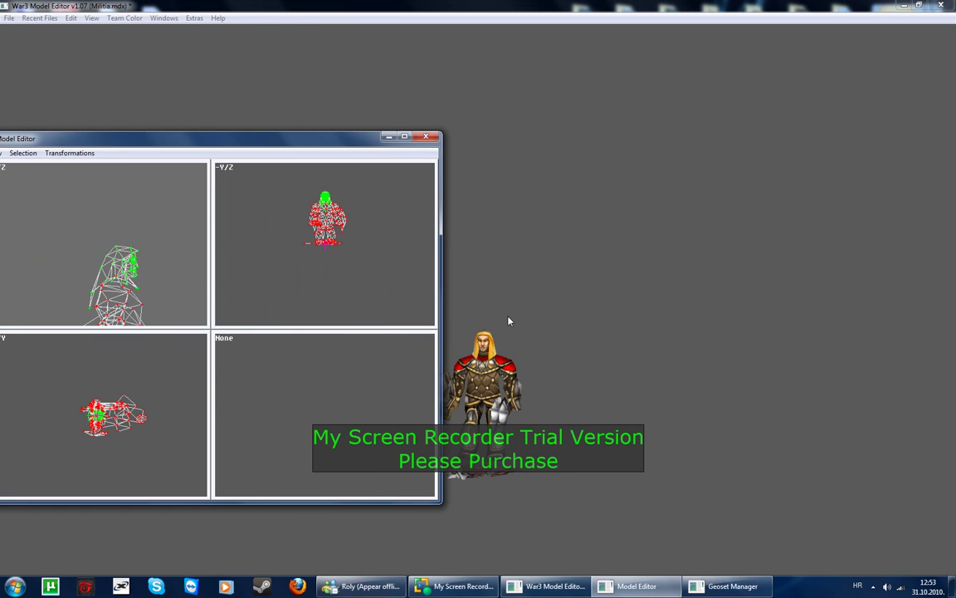
# Step: Scale the head by -0.9 twice, flipping it over and back upright
pyautogui.click(90, 154)
pyautogui.click(89, 192)
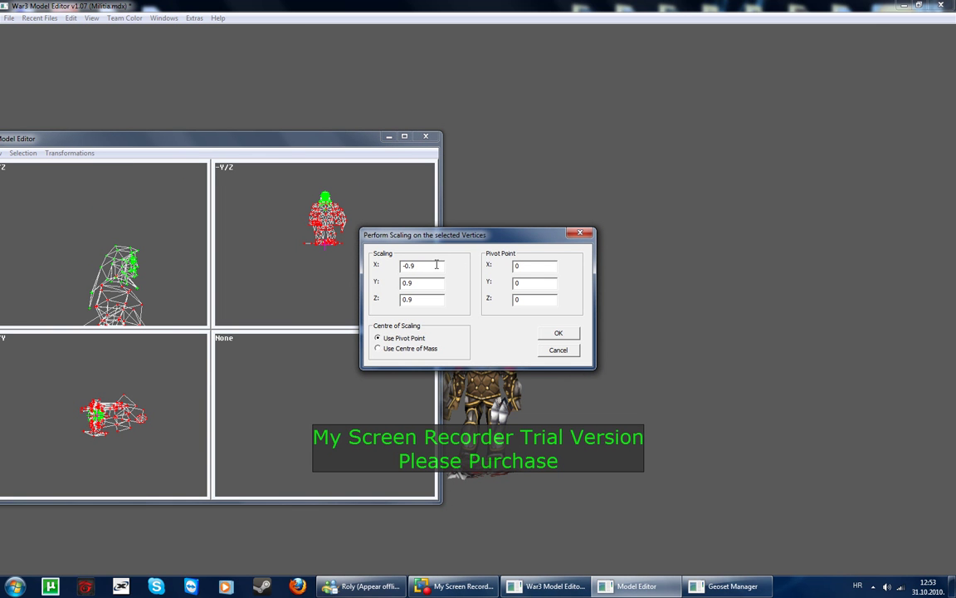
pyautogui.press('Tab')
pyautogui.write('-0.9')
pyautogui.press('Tab')
pyautogui.write('-0.9')
pyautogui.click(558, 334)
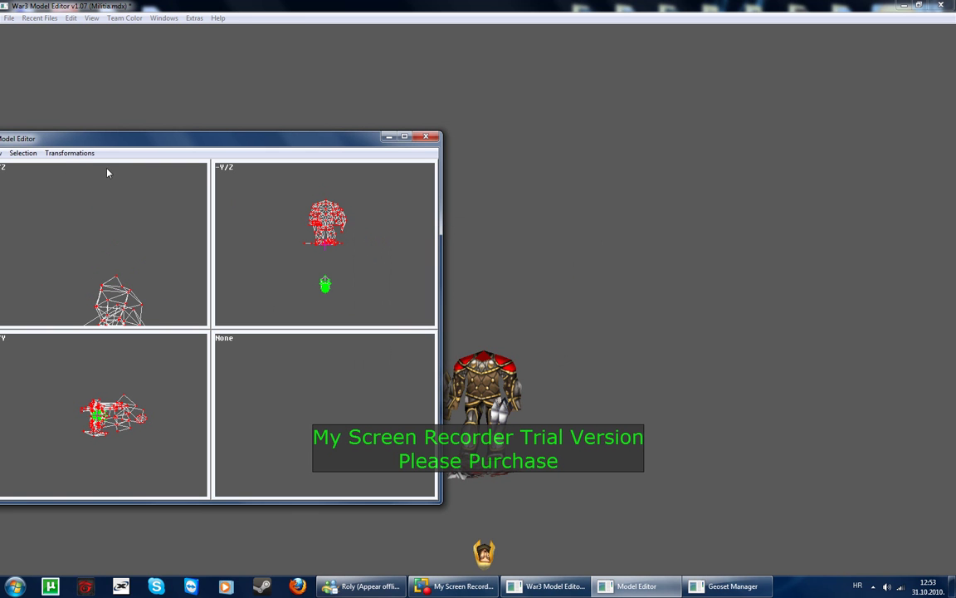
pyautogui.click(70, 153)
pyautogui.click(79, 191)
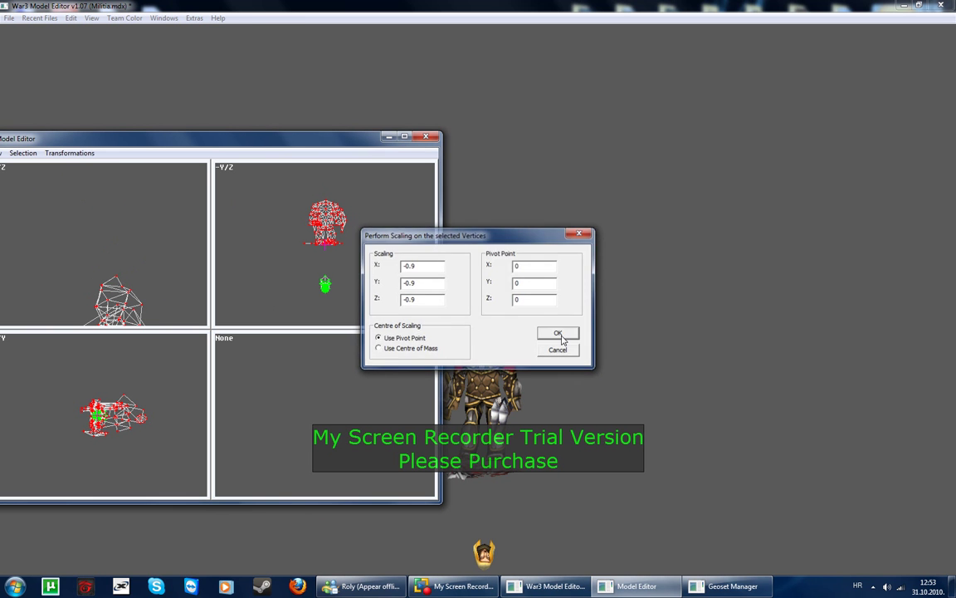
pyautogui.click(558, 333)
pyautogui.click(60, 154)
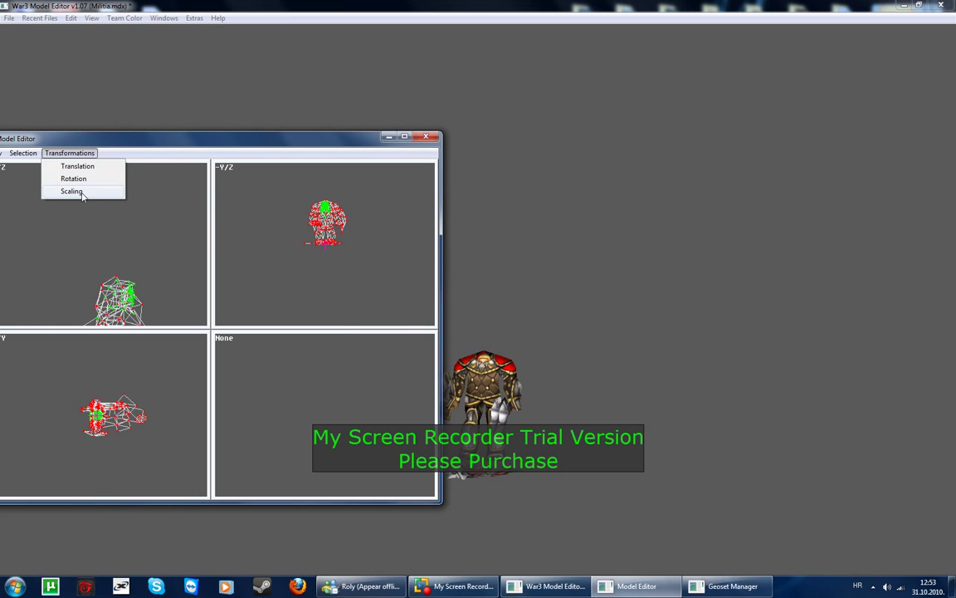
# Step: Scale the head vertices up by 1.1, applied twice
pyautogui.click(73, 191)
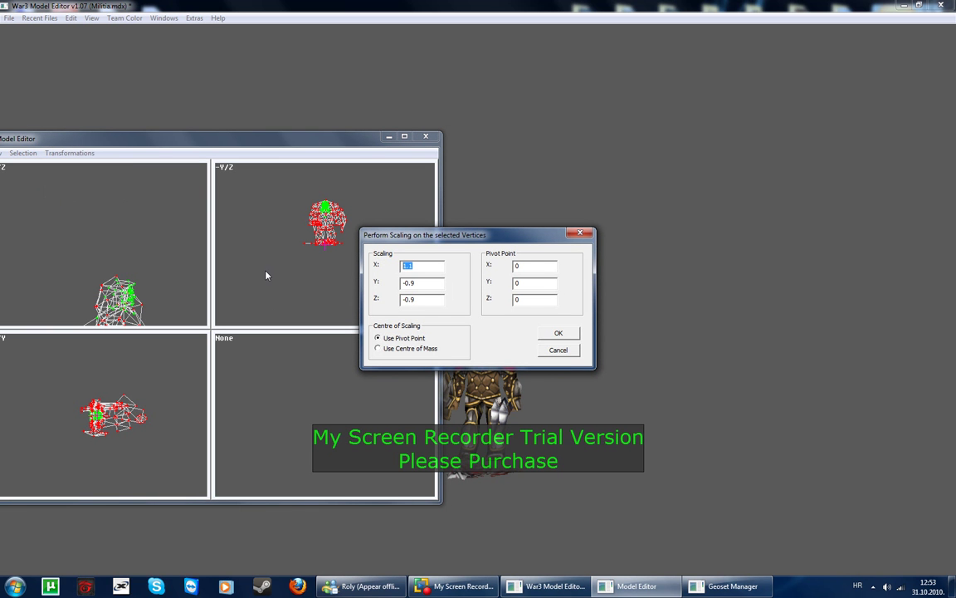
pyautogui.press('Tab')
pyautogui.click(568, 333)
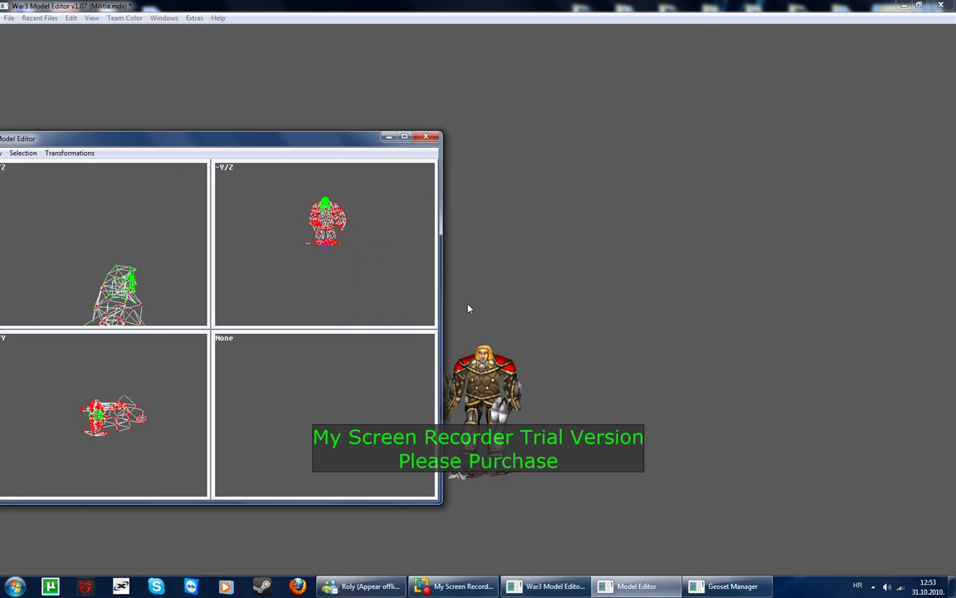
pyautogui.click(70, 154)
pyautogui.click(80, 192)
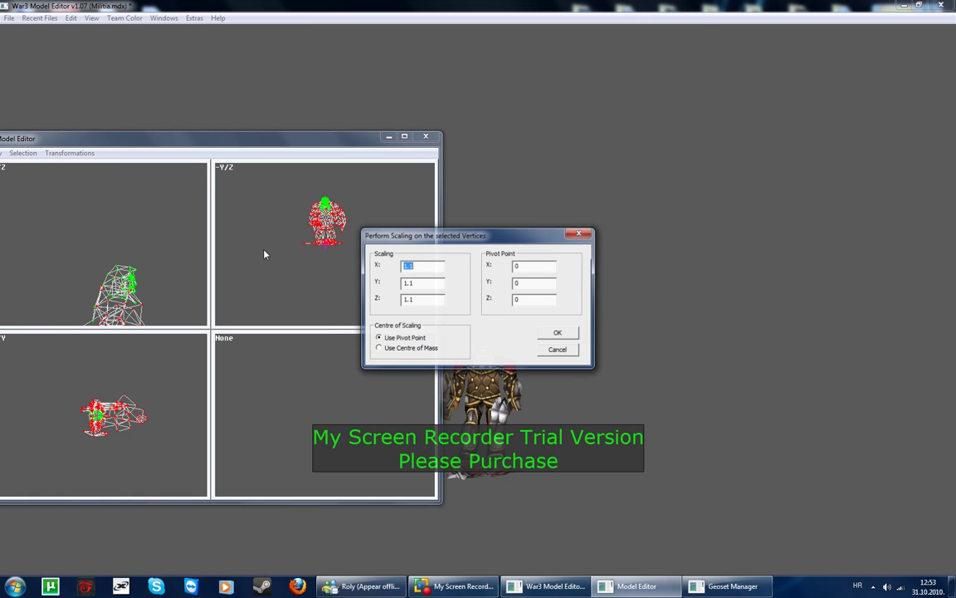
pyautogui.click(562, 337)
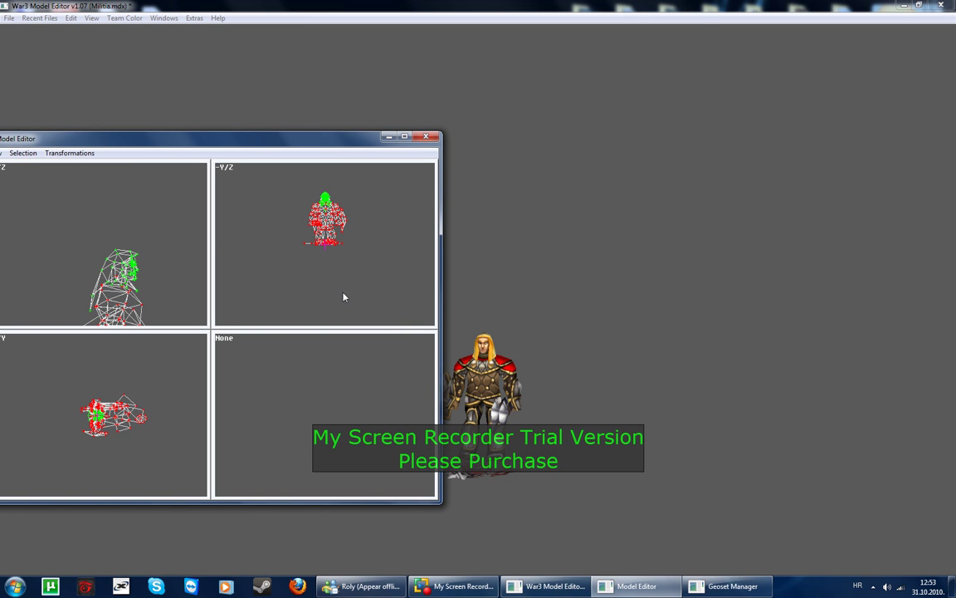
# Step: Orbit and zoom the textured view to inspect the model from the side and behind
pyautogui.click(411, 316)
pyautogui.moveTo(411, 316)
pyautogui.mouseDown()
pyautogui.moveTo(445, 365)
pyautogui.moveTo(535, 449)
pyautogui.moveTo(490, 454)
pyautogui.mouseUp()
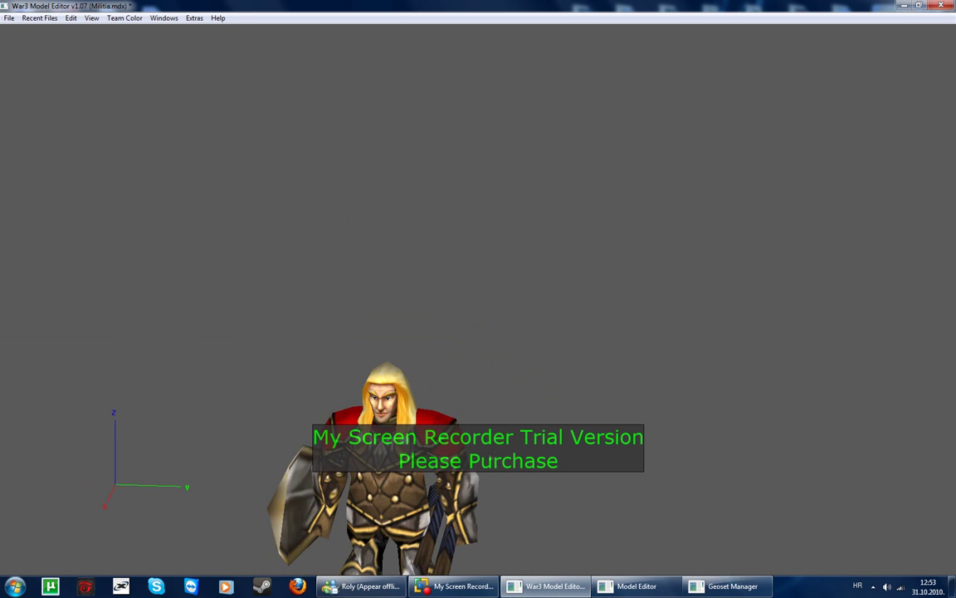
pyautogui.moveTo(443, 406)
pyautogui.mouseDown()
pyautogui.moveTo(515, 399)
pyautogui.moveTo(465, 398)
pyautogui.mouseUp()
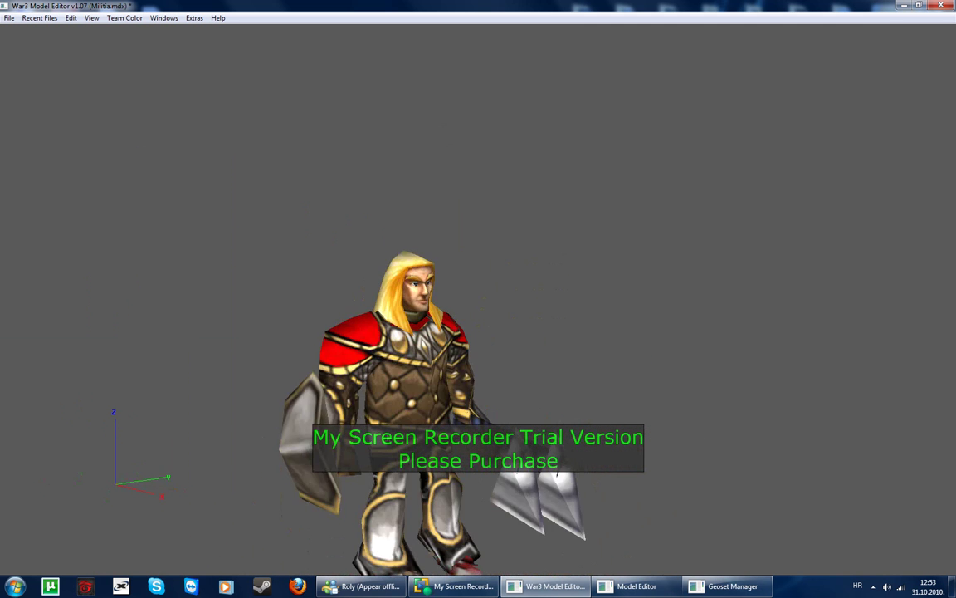
pyautogui.scroll(-3, 478, 373)
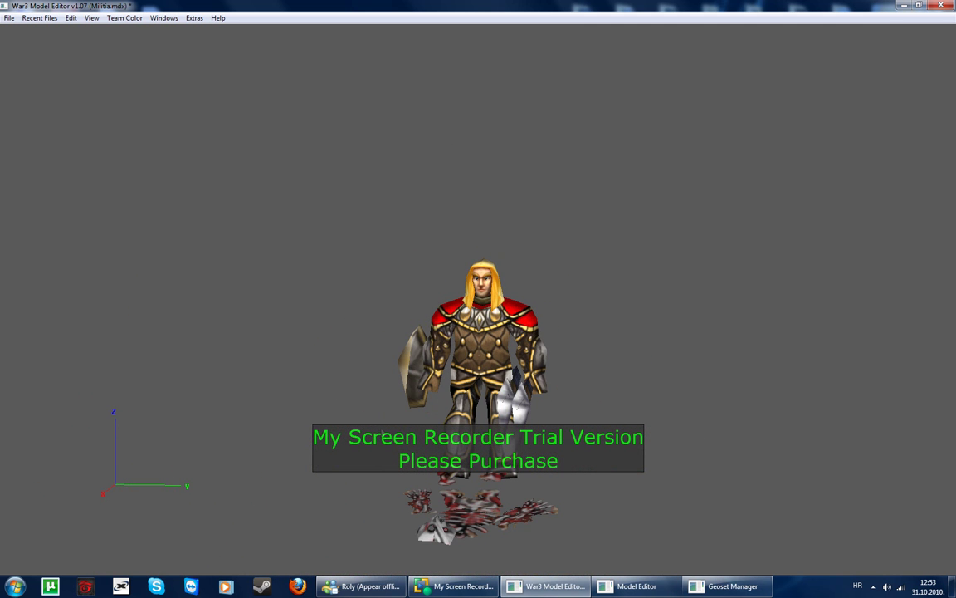
pyautogui.moveTo(469, 421)
pyautogui.mouseDown()
pyautogui.moveTo(535, 425)
pyautogui.moveTo(475, 423)
pyautogui.mouseUp()
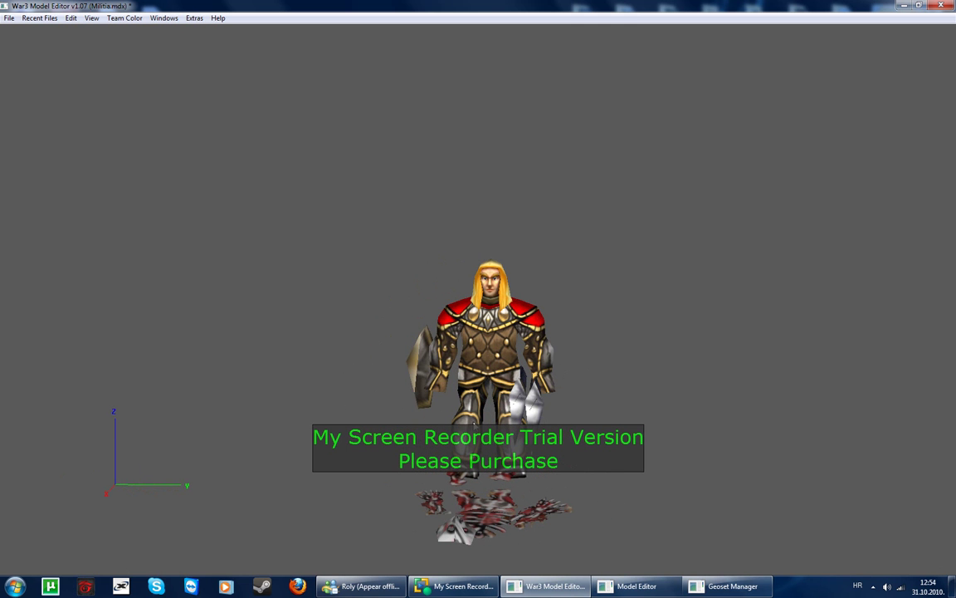
# Step: Select all Militia vertices, scale the model by 1.1, and orbit to check it
pyautogui.click(633, 586)
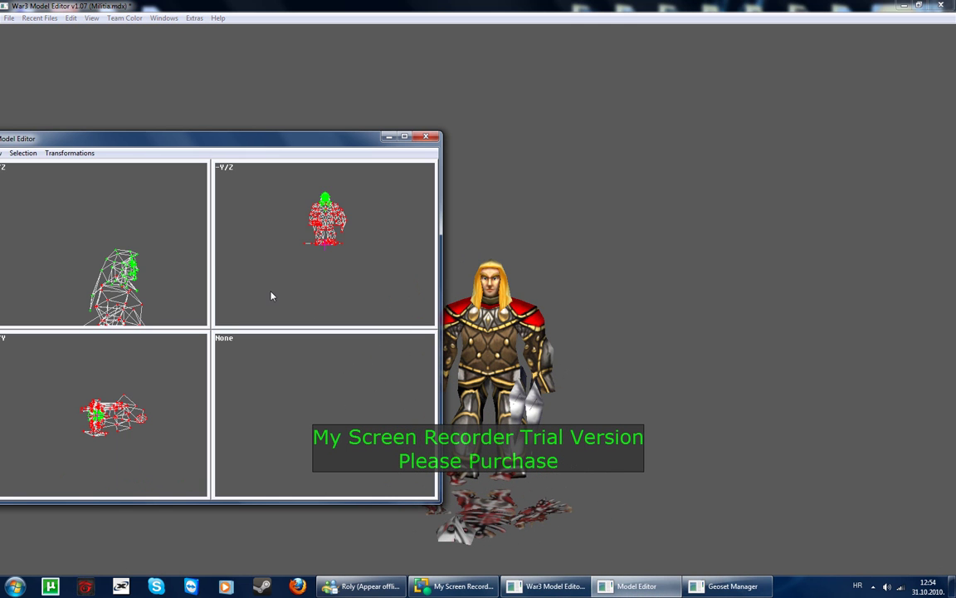
pyautogui.moveTo(199, 264)
pyautogui.mouseDown()
pyautogui.moveTo(171, 250)
pyautogui.moveTo(188, 235)
pyautogui.moveTo(55, 204)
pyautogui.moveTo(207, 303)
pyautogui.mouseUp()
pyautogui.moveTo(81, 139); pyautogui.dragTo(190, 138)
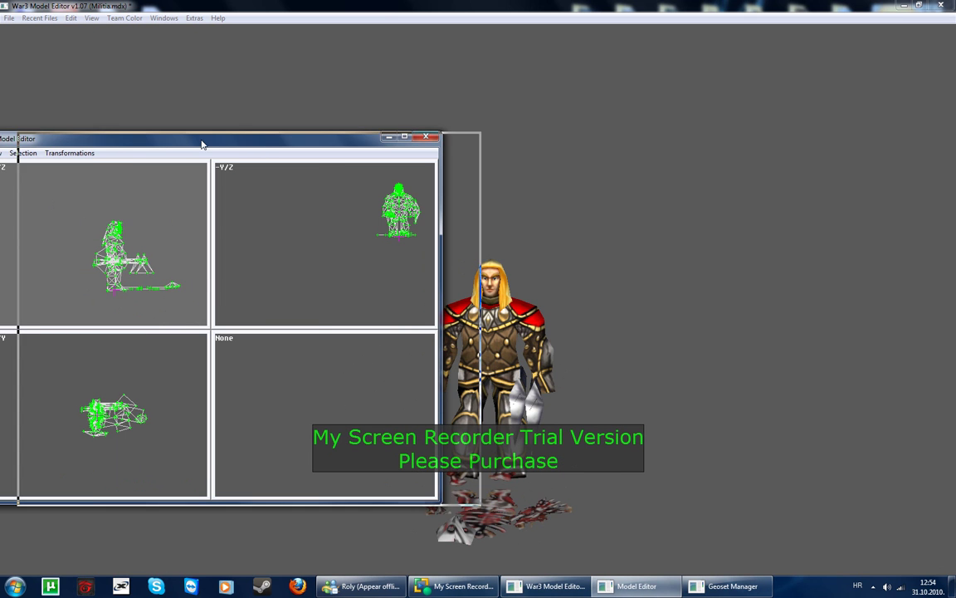
pyautogui.click(179, 153)
pyautogui.click(181, 190)
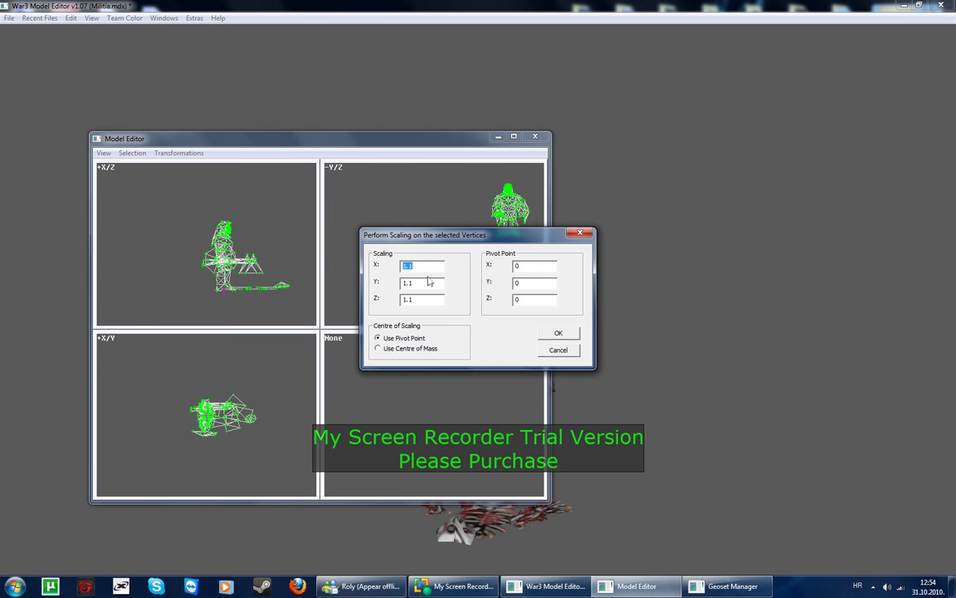
pyautogui.click(558, 334)
pyautogui.click(658, 287)
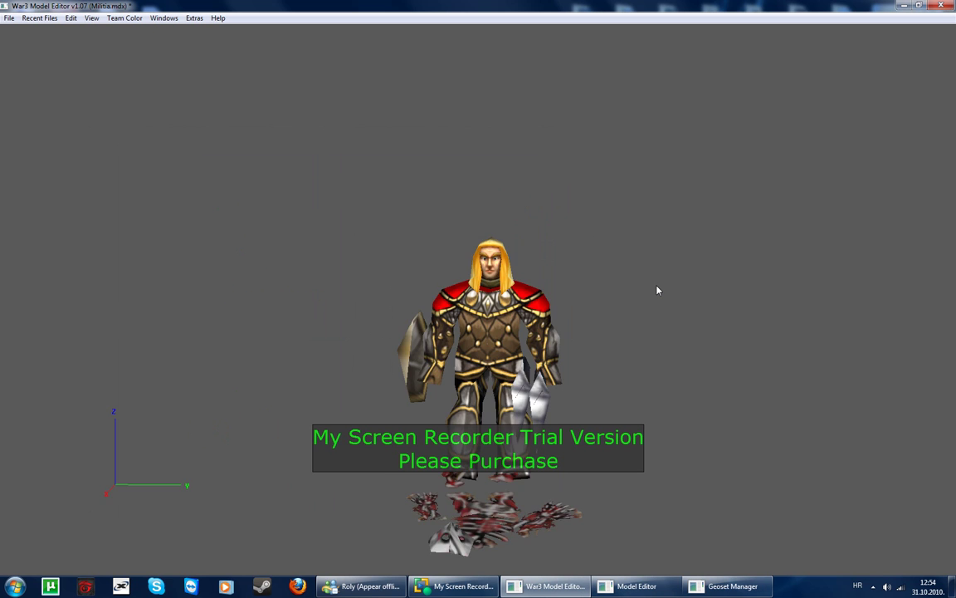
pyautogui.moveTo(658, 286)
pyautogui.mouseDown()
pyautogui.moveTo(640, 299)
pyautogui.moveTo(648, 297)
pyautogui.mouseUp()
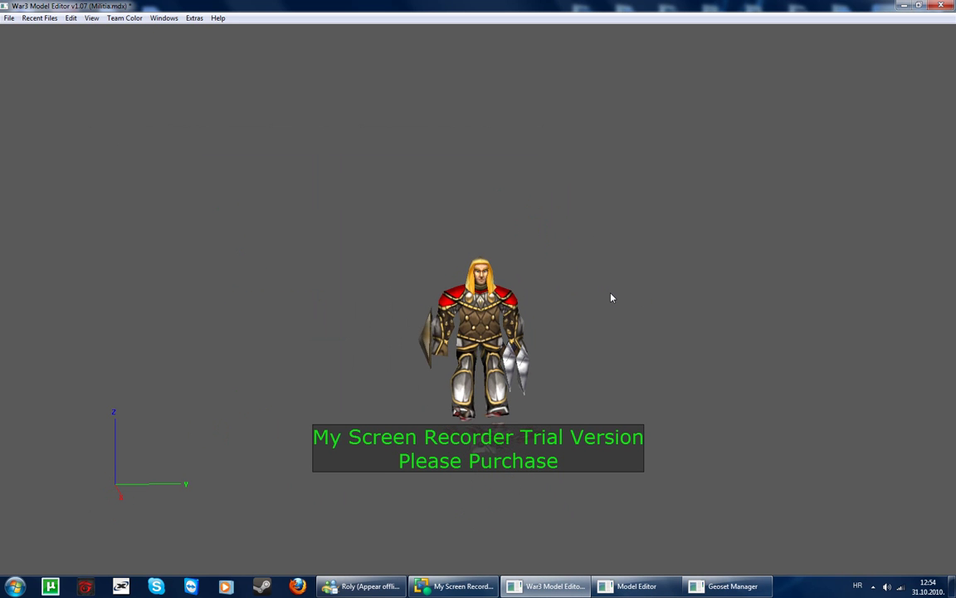
pyautogui.moveTo(612, 300)
pyautogui.mouseDown()
pyautogui.moveTo(587, 302)
pyautogui.moveTo(605, 297)
pyautogui.mouseUp()
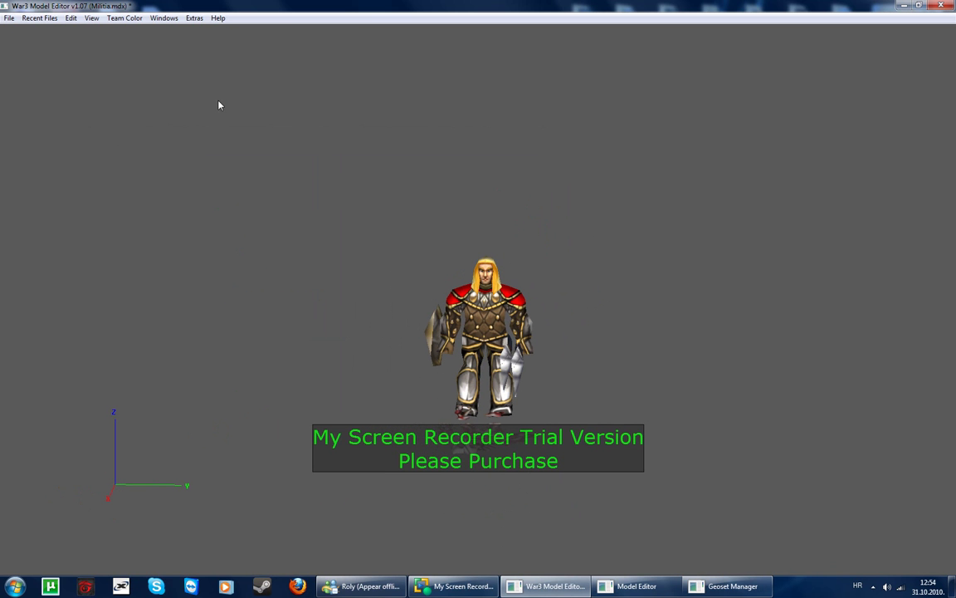
# Step: Play the Attack animation on loop in the animation controller and watch from behind
pyautogui.click(164, 17)
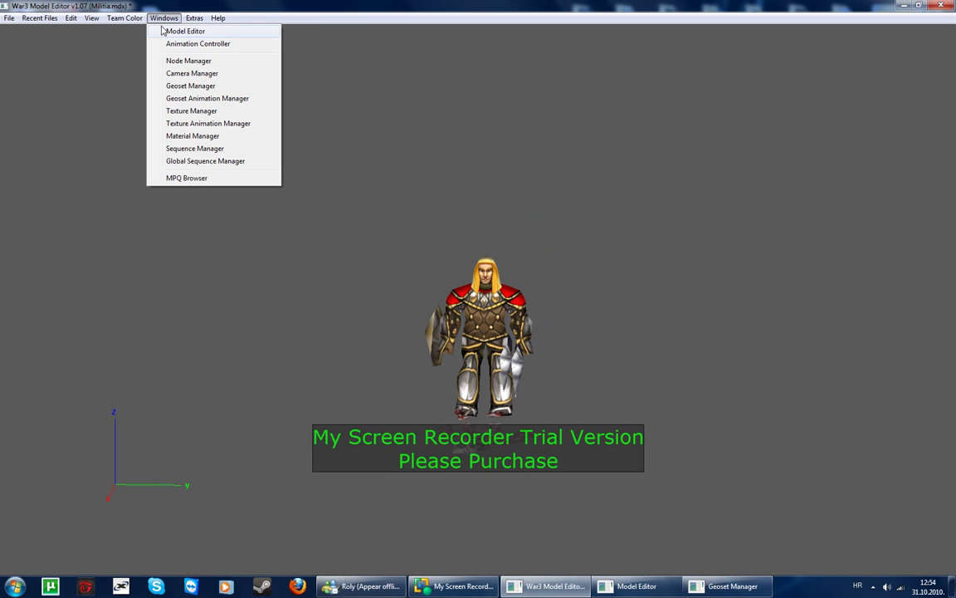
pyautogui.click(179, 48)
pyautogui.moveTo(420, 178); pyautogui.dragTo(174, 181)
pyautogui.click(213, 199)
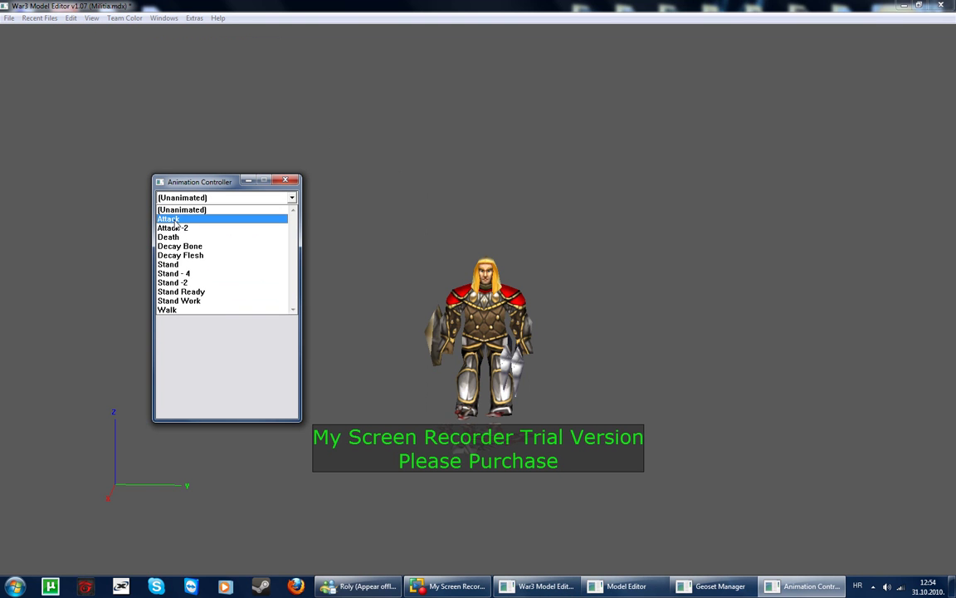
pyautogui.click(176, 220)
pyautogui.click(166, 260)
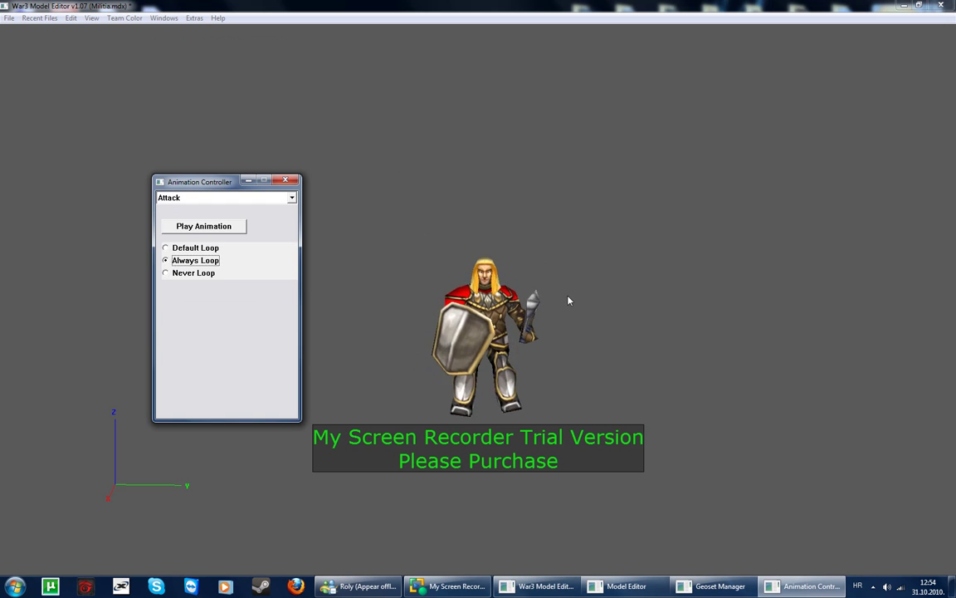
pyautogui.moveTo(569, 301)
pyautogui.mouseDown()
pyautogui.moveTo(401, 301)
pyautogui.moveTo(448, 324)
pyautogui.mouseUp()
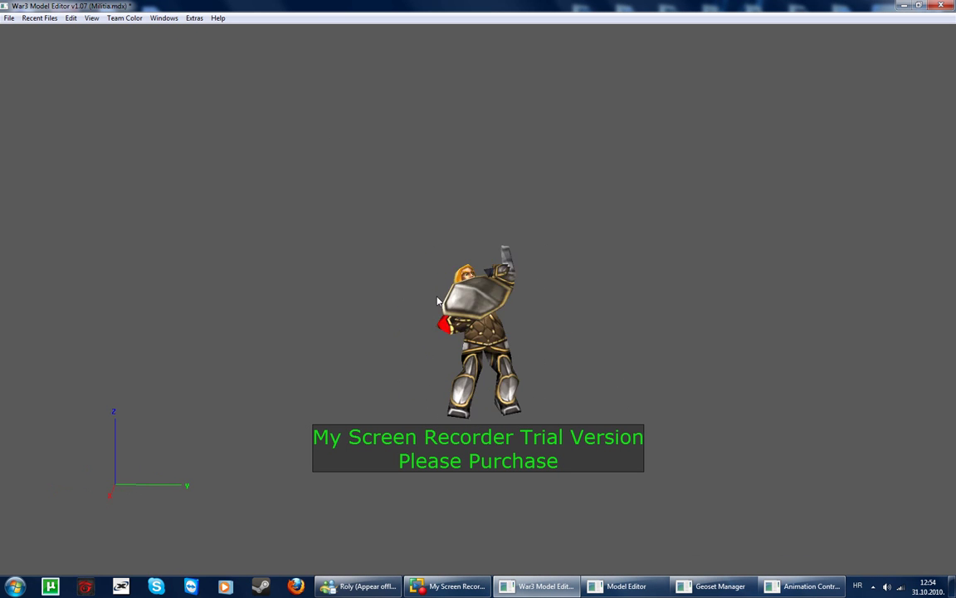
# Step: Play the Walk animation and orbit around the walking model
pyautogui.click(805, 586)
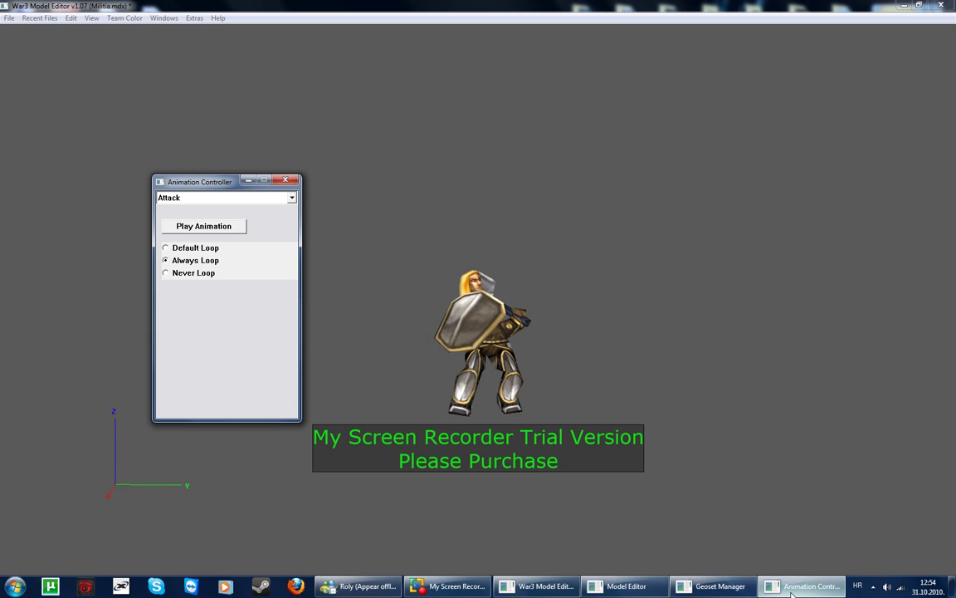
pyautogui.click(224, 197)
pyautogui.click(188, 309)
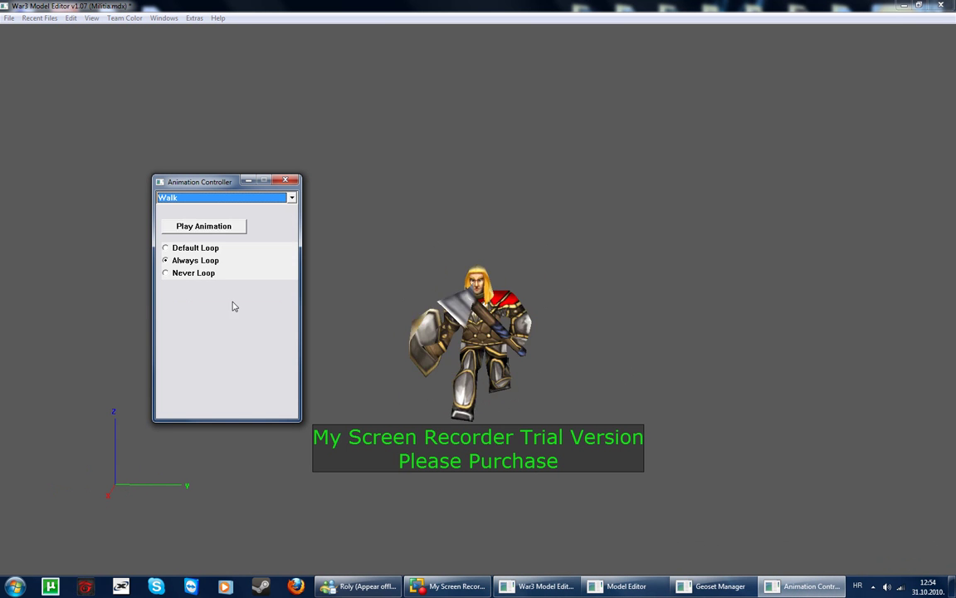
pyautogui.moveTo(483, 336); pyautogui.dragTo(608, 343)
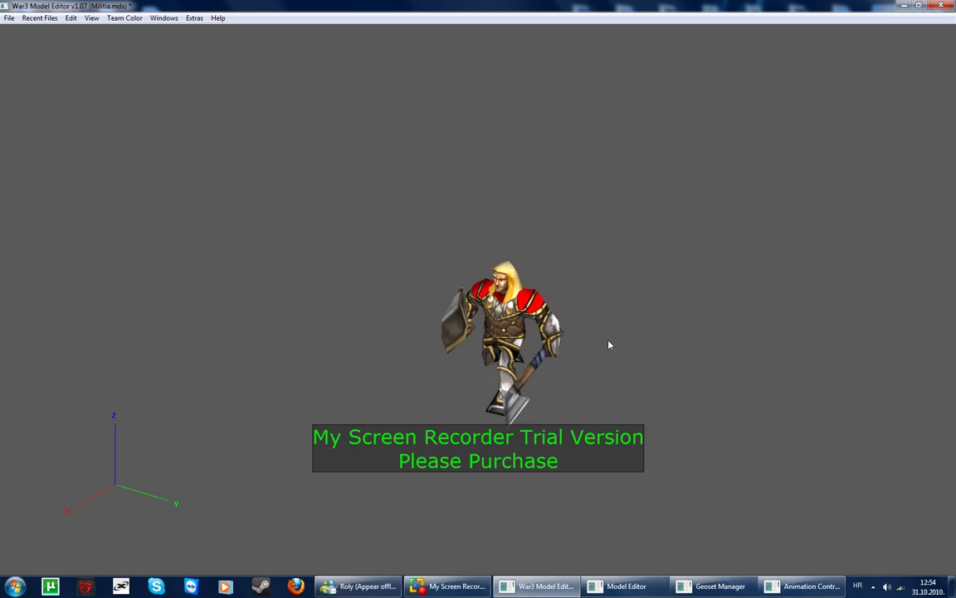
# Step: Save Militia.mdx and close War3 Model Editor
pyautogui.click(803, 586)
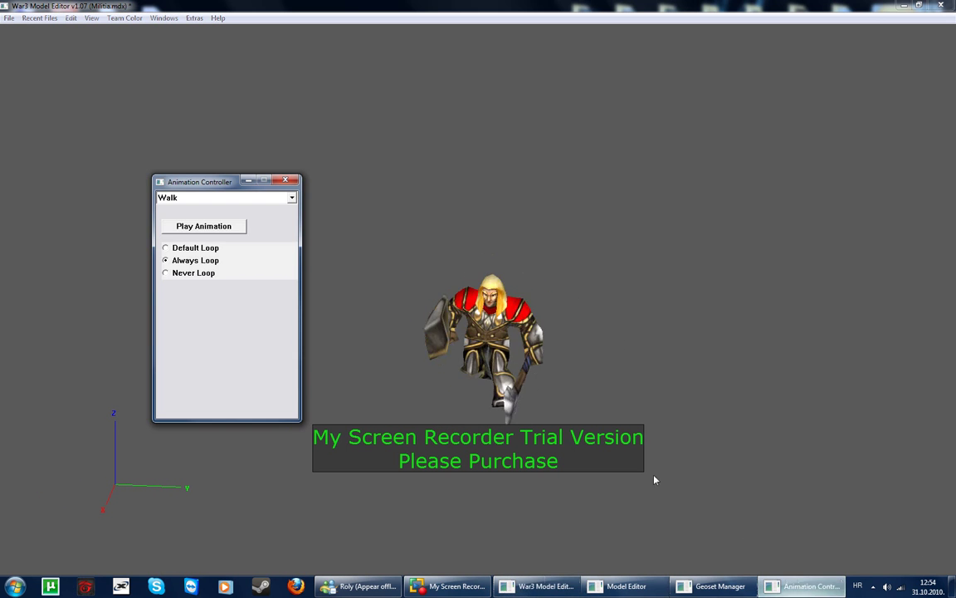
pyautogui.click(283, 184)
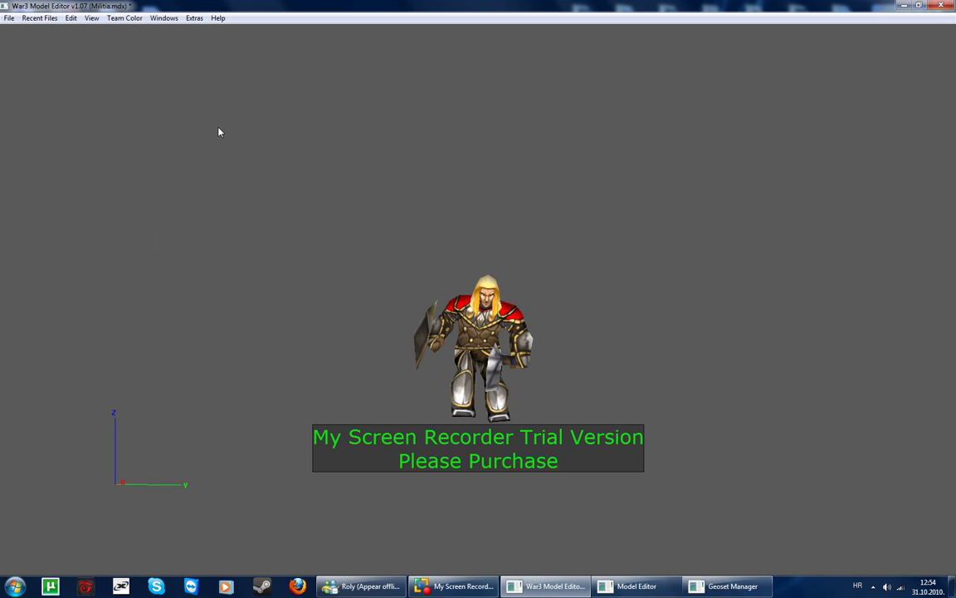
pyautogui.click(9, 17)
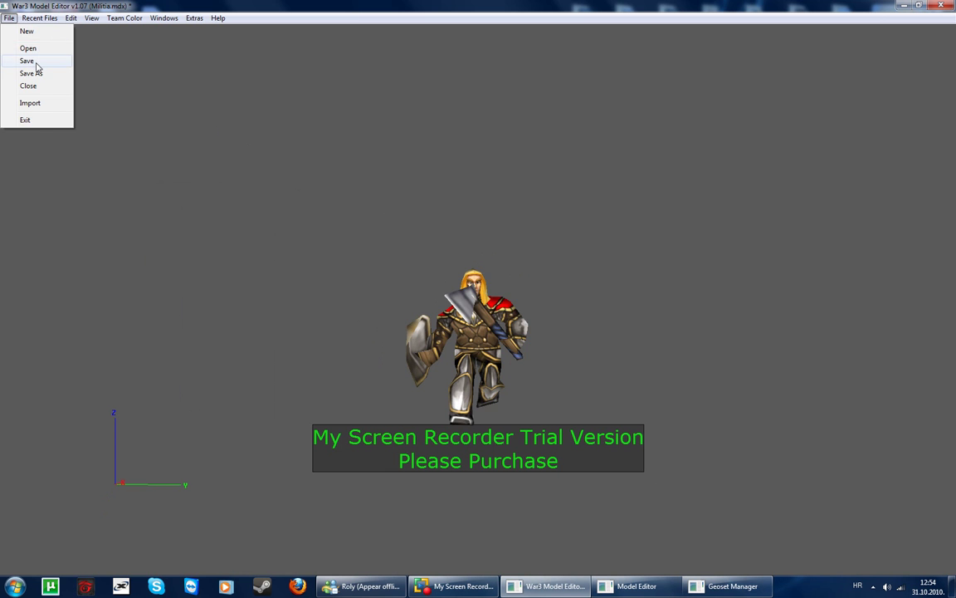
pyautogui.click(31, 60)
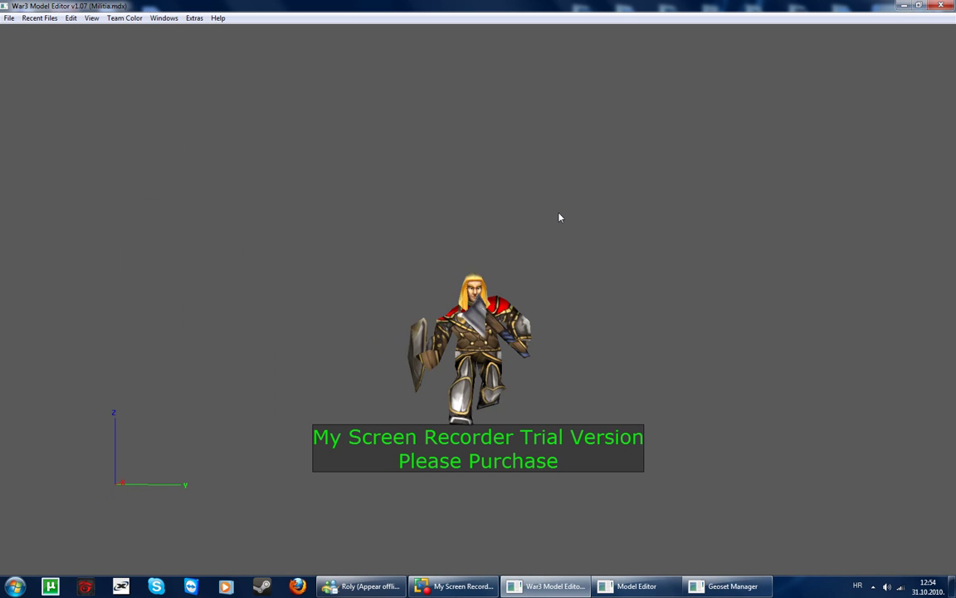
pyautogui.click(940, 5)
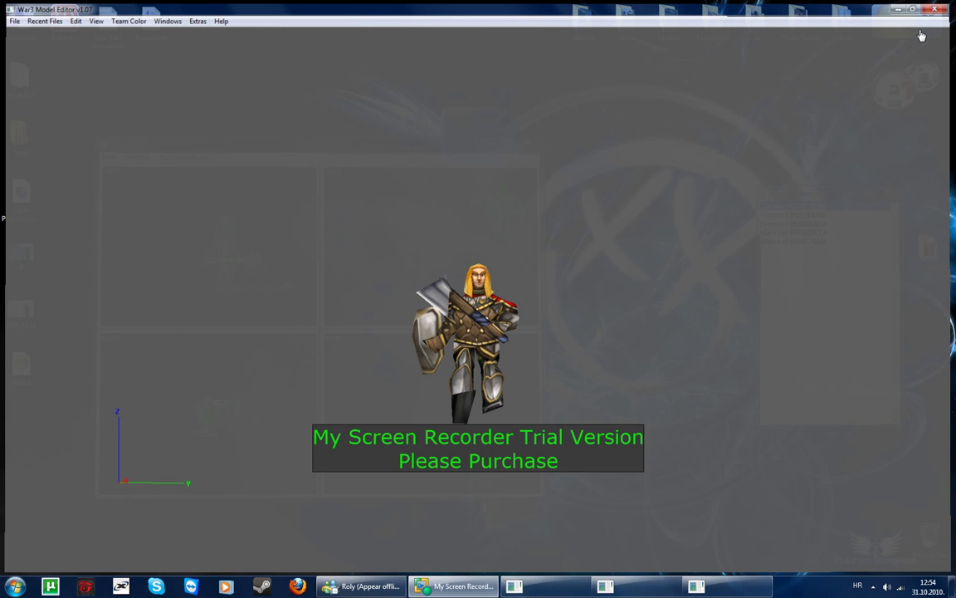
# Step: Refresh the desktop, browse to E:\Program Files\Warcraft III, and select World Editor
pyautogui.rightClick(315, 303)
pyautogui.click(349, 332)
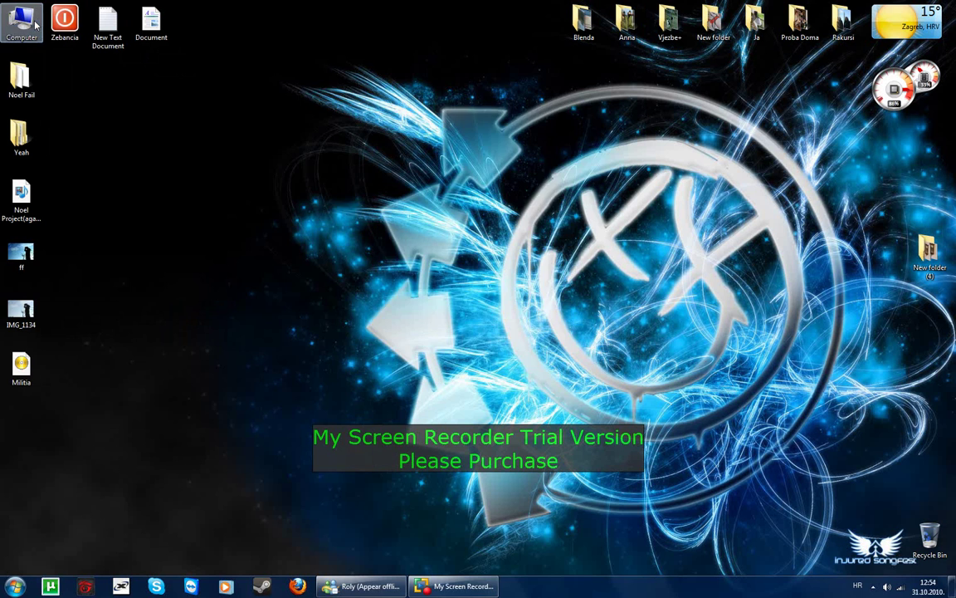
pyautogui.doubleClick(22, 23)
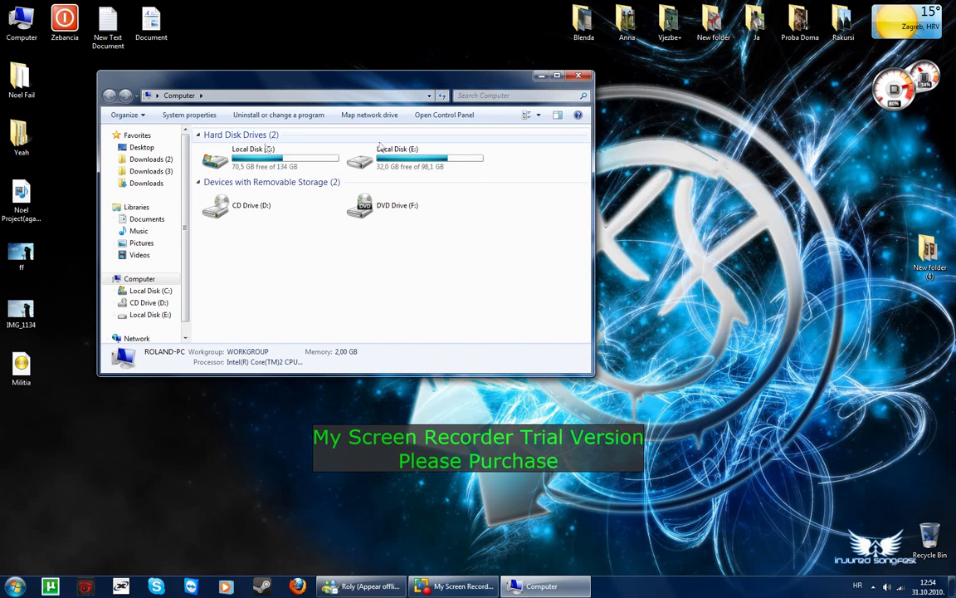
pyautogui.doubleClick(249, 184)
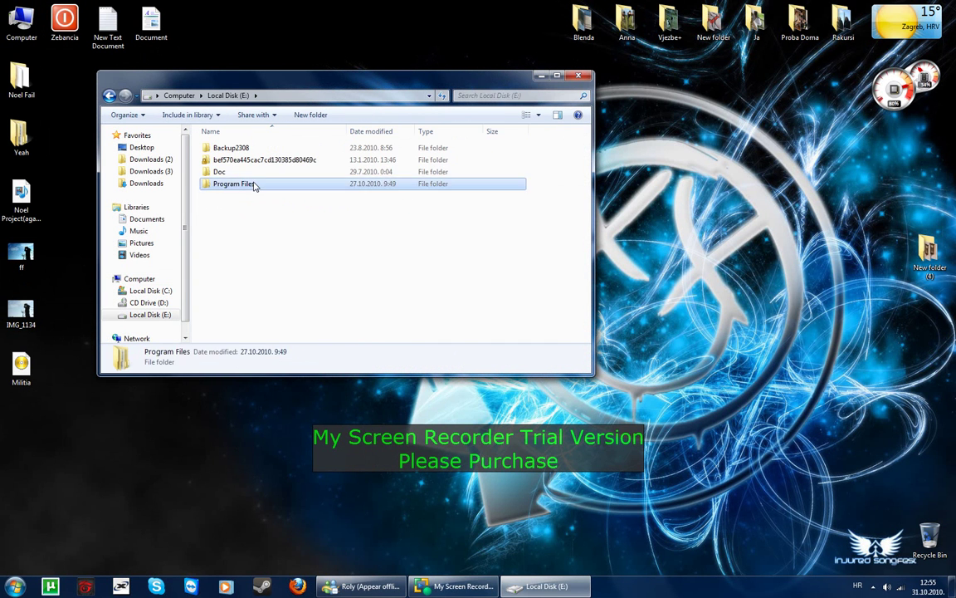
pyautogui.doubleClick(272, 220)
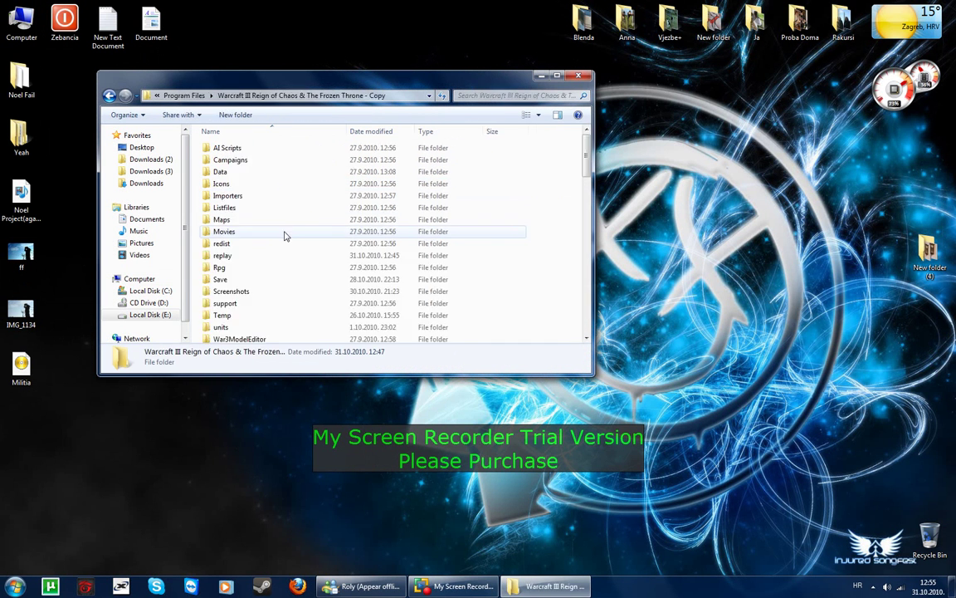
pyautogui.scroll(-10, 284, 232)
pyautogui.scroll(-10, 286, 232)
pyautogui.click(236, 324)
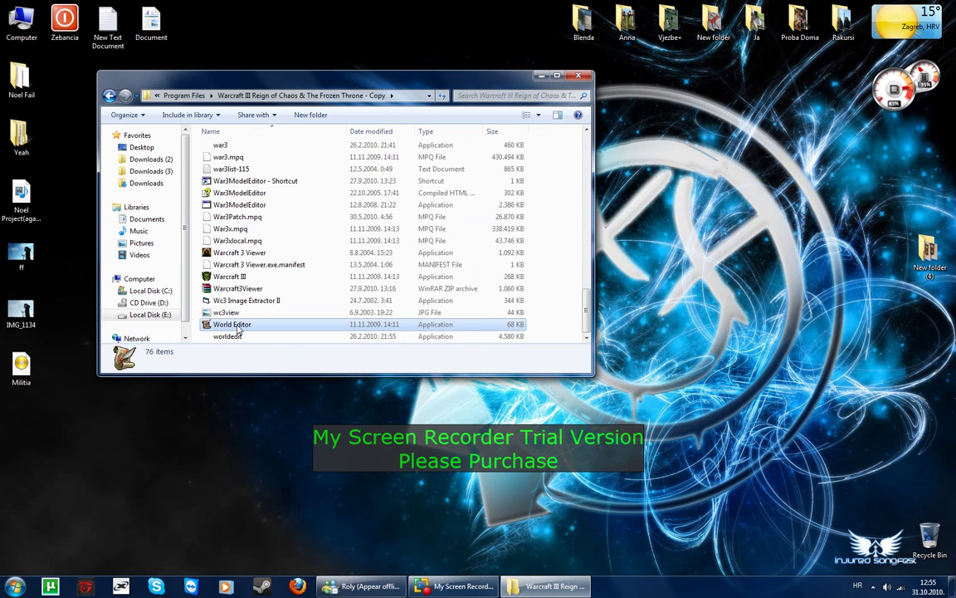
pyautogui.click(576, 78)
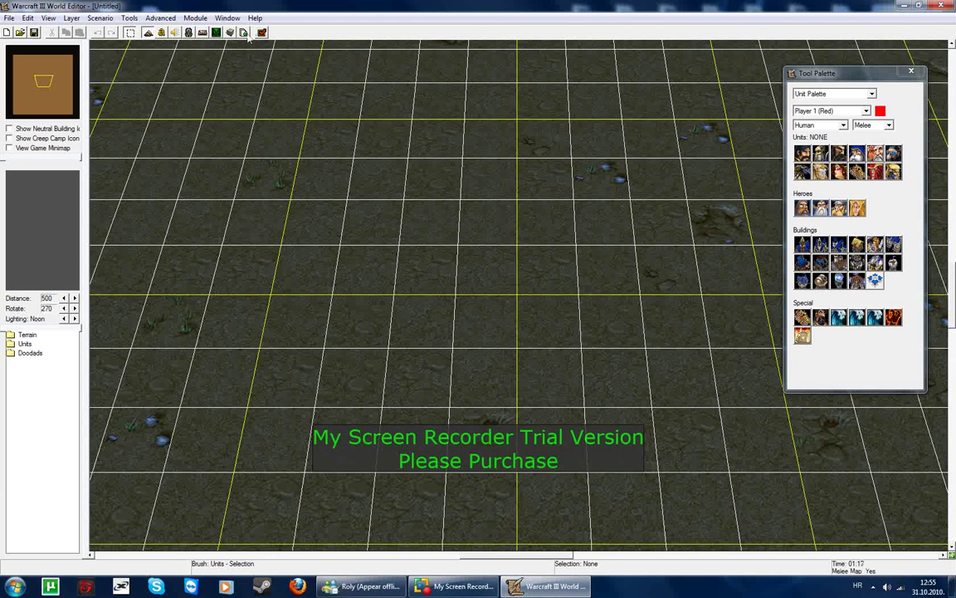
# Step: Import Militia.mdx into the map through the Import Manager
pyautogui.click(224, 33)
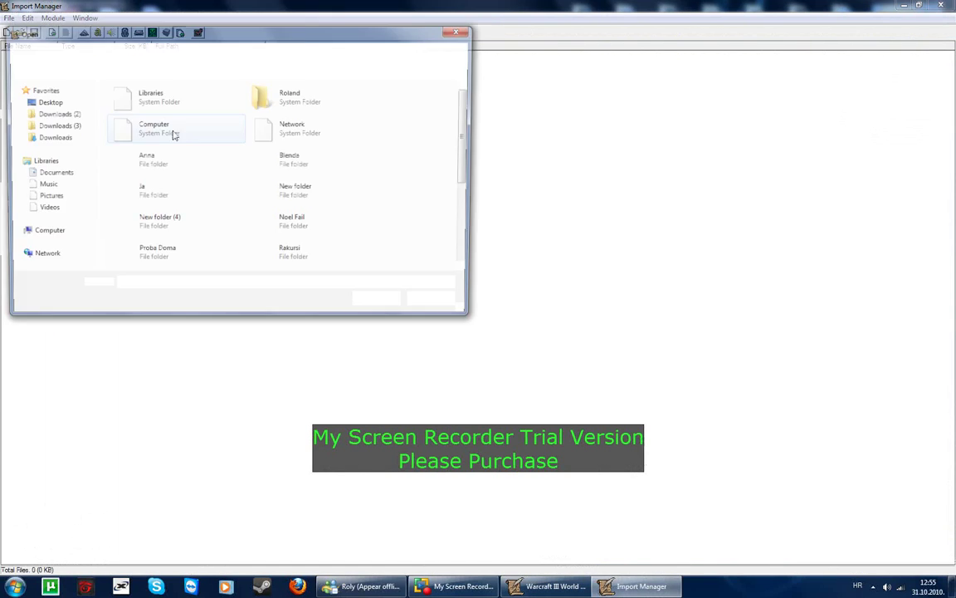
pyautogui.moveTo(464, 168); pyautogui.dragTo(469, 258)
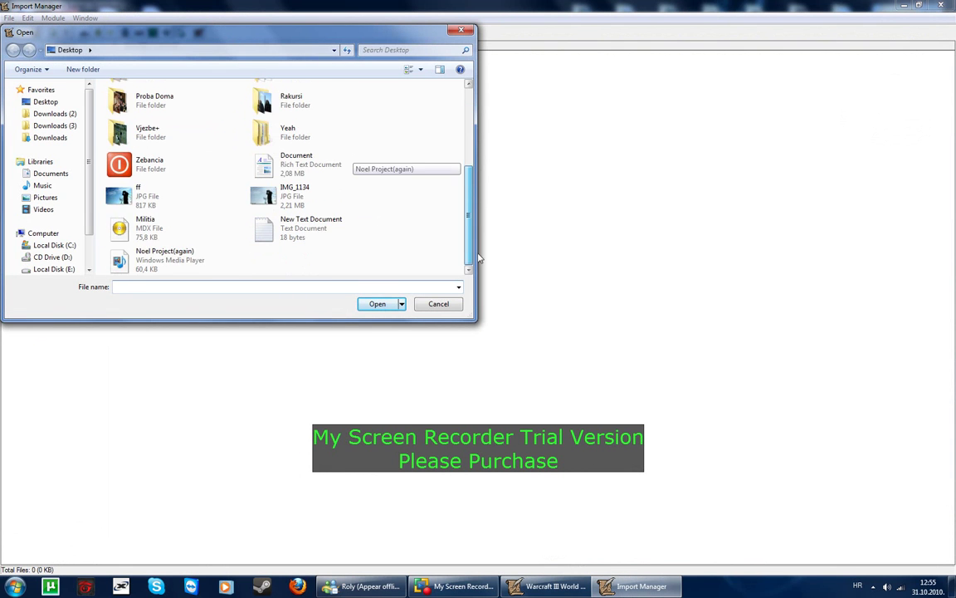
pyautogui.click(179, 236)
pyautogui.click(369, 304)
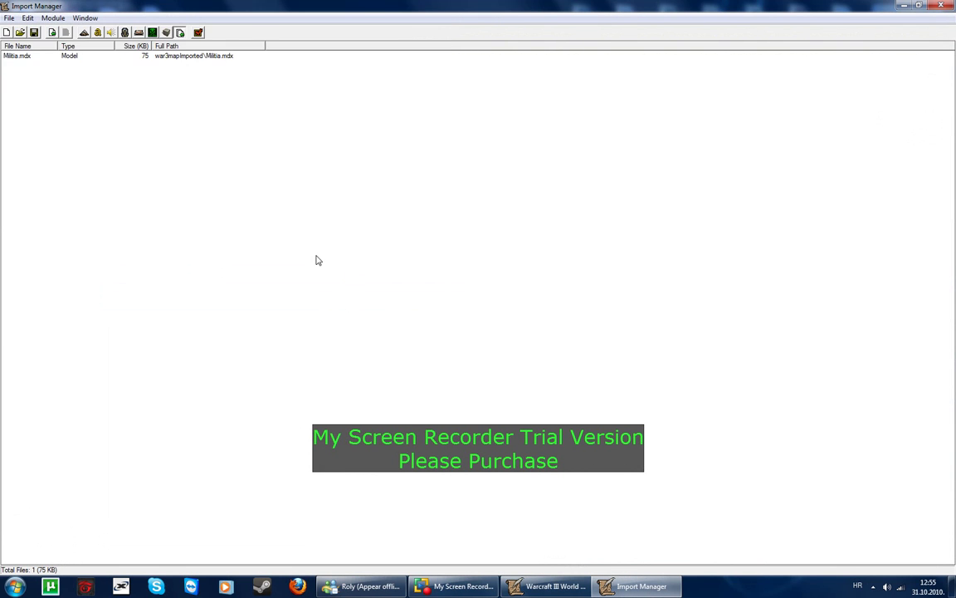
# Step: Set Militia.mdx to a custom path with the war3mapImported\ prefix removed
pyautogui.doubleClick(146, 56)
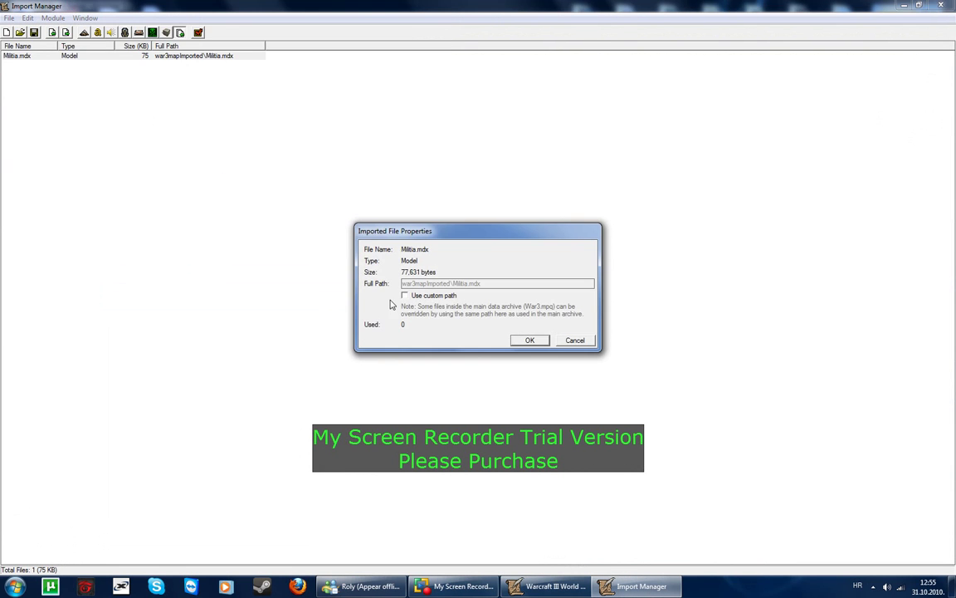
pyautogui.click(406, 296)
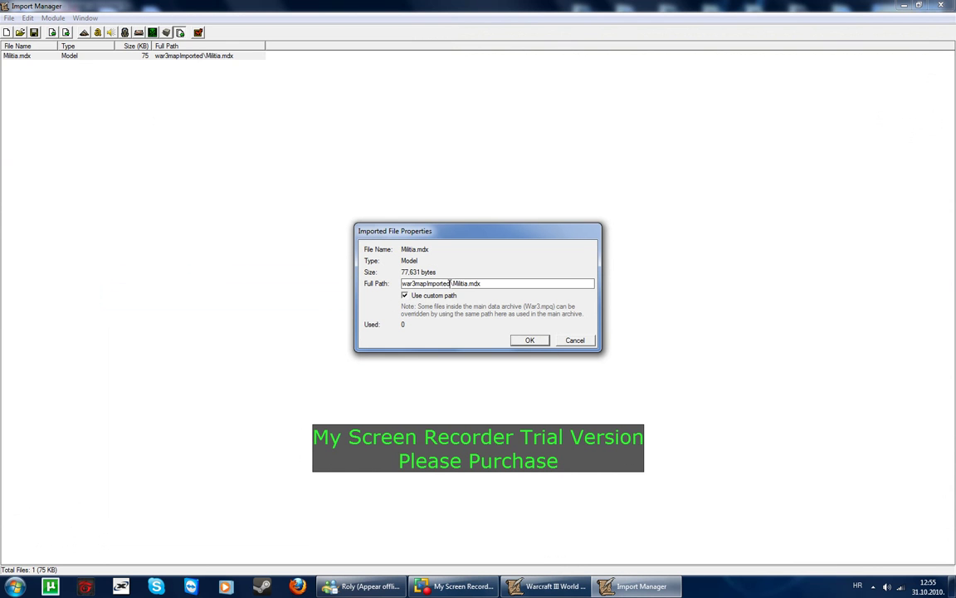
pyautogui.moveTo(453, 283); pyautogui.dragTo(274, 285)
pyautogui.press('BackSpace')
pyautogui.click(530, 341)
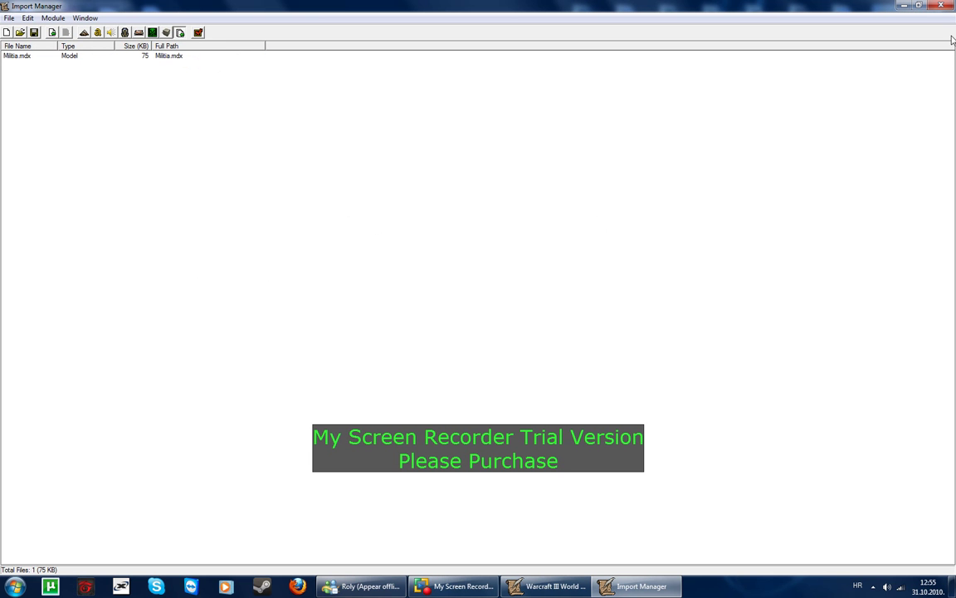
pyautogui.click(943, 7)
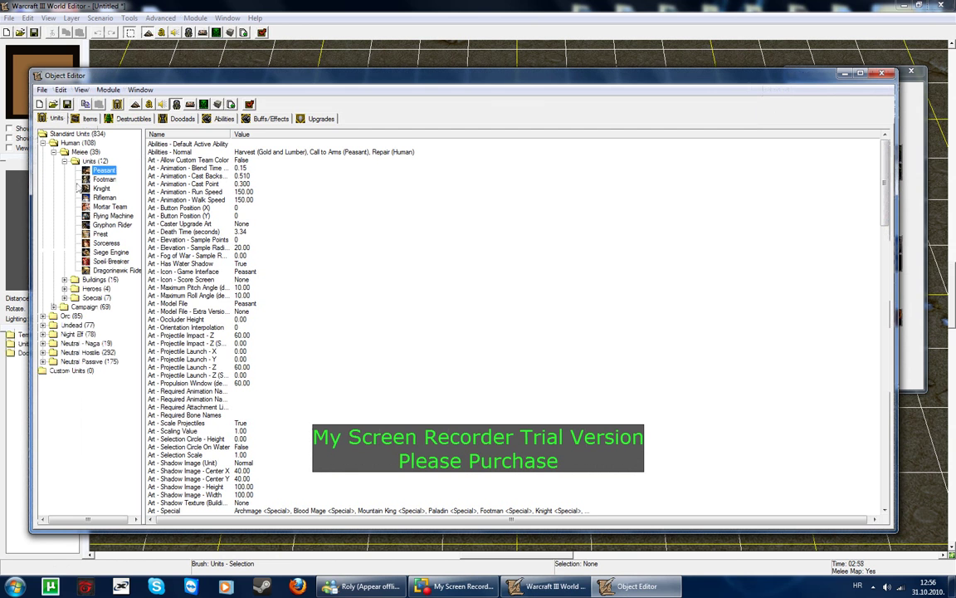
# Step: Set the Paladin's Art - Model File to the imported Militia.mdx in Object Editor
pyautogui.click(64, 161)
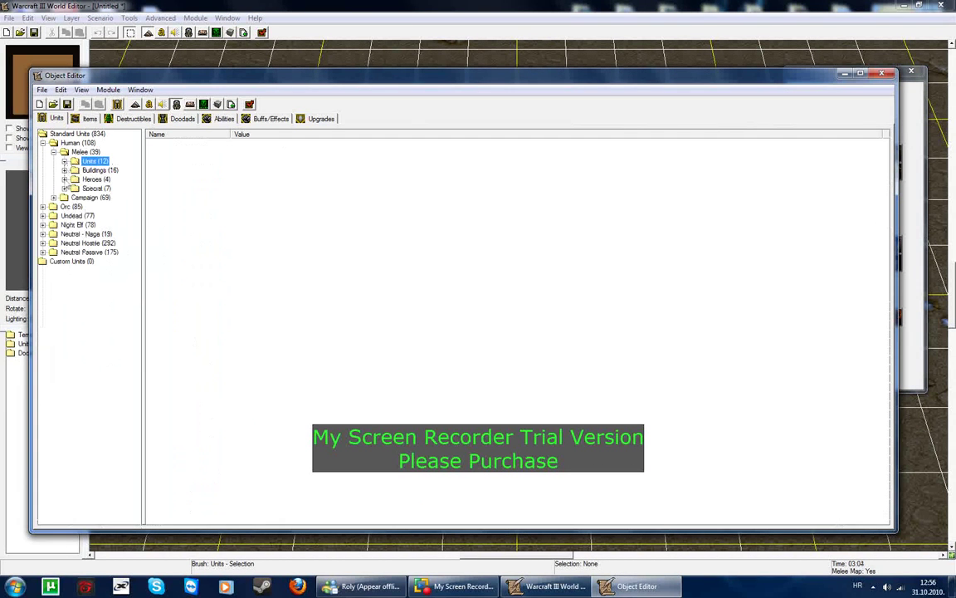
pyautogui.click(65, 180)
pyautogui.click(101, 188)
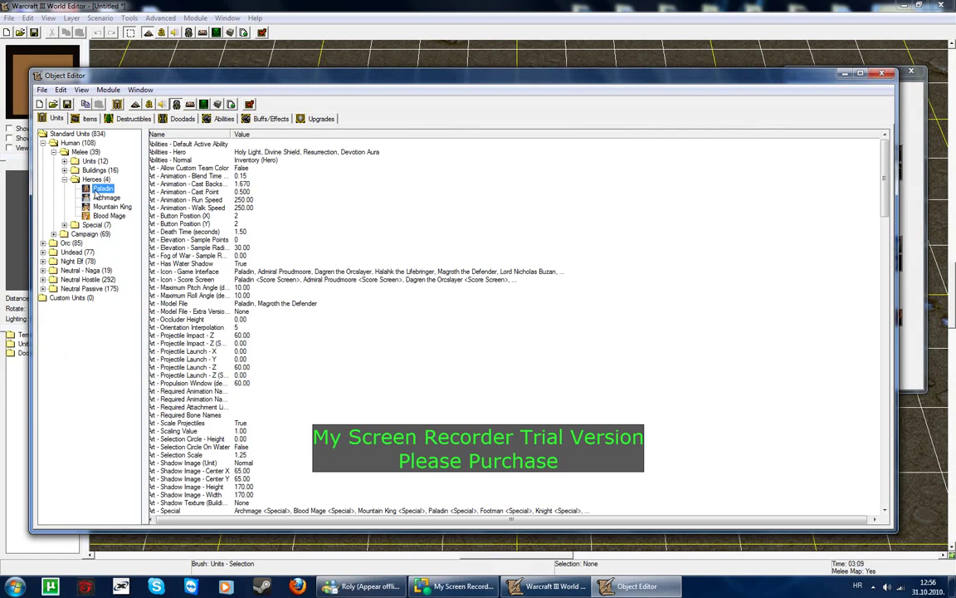
pyautogui.doubleClick(264, 304)
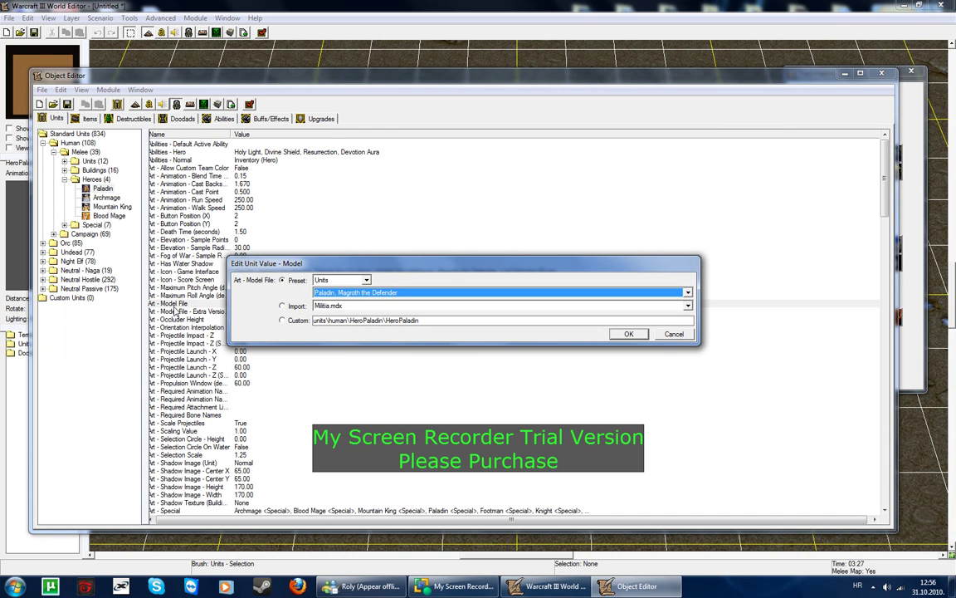
pyautogui.moveTo(295, 267); pyautogui.dragTo(470, 265)
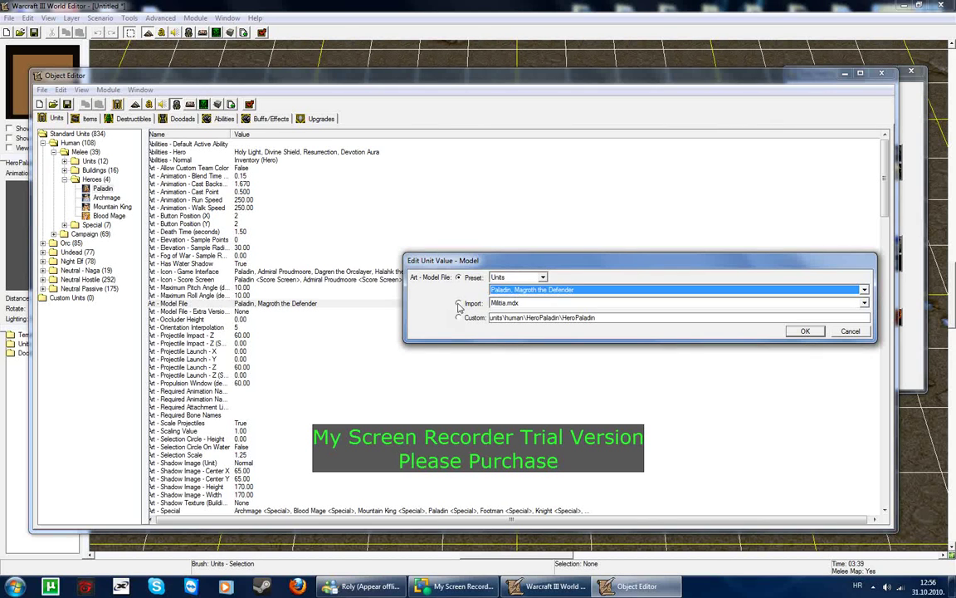
pyautogui.click(458, 304)
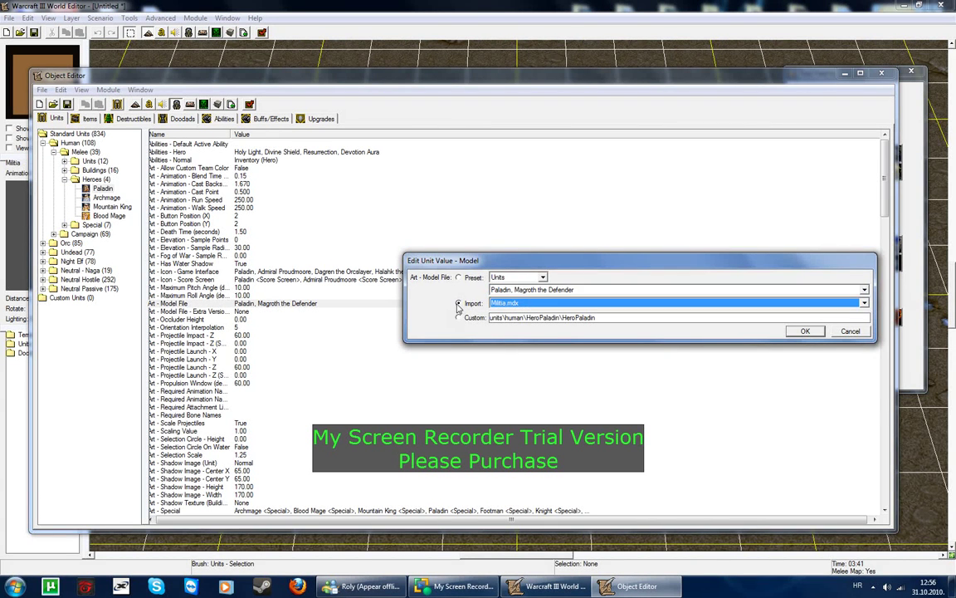
pyautogui.click(805, 332)
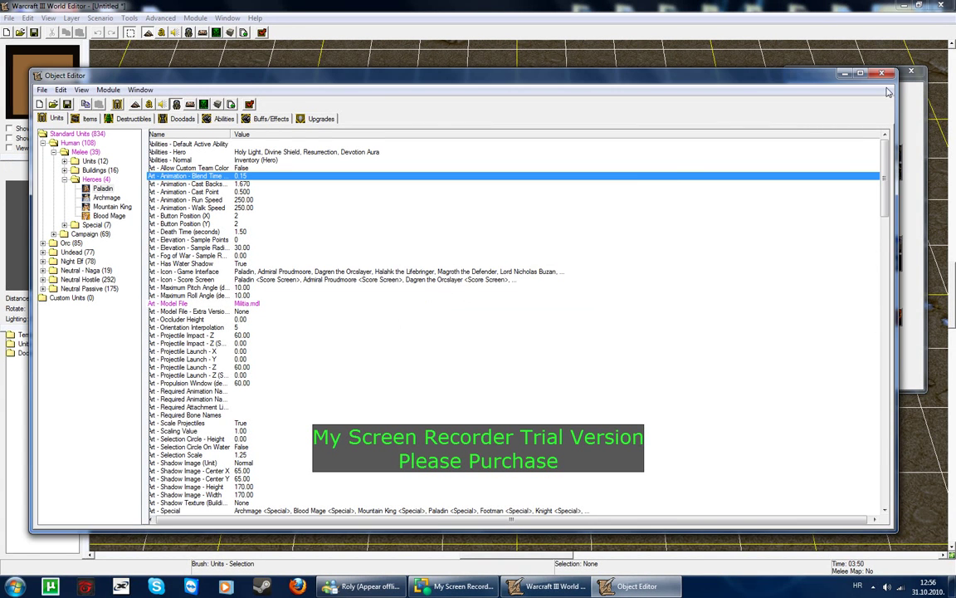
pyautogui.click(882, 73)
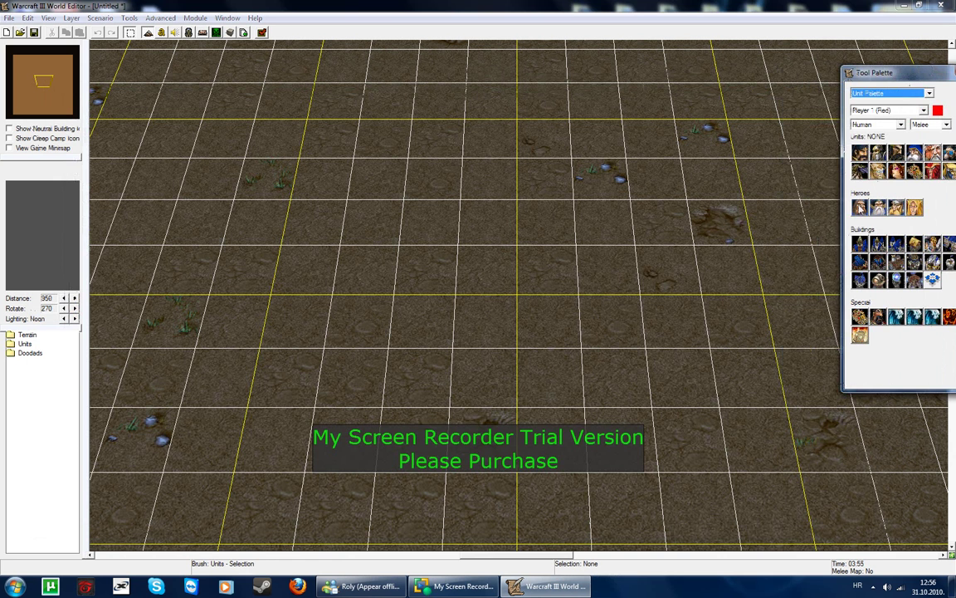
# Step: Place a Paladin and test the map with auto-generated start locations
pyautogui.click(860, 206)
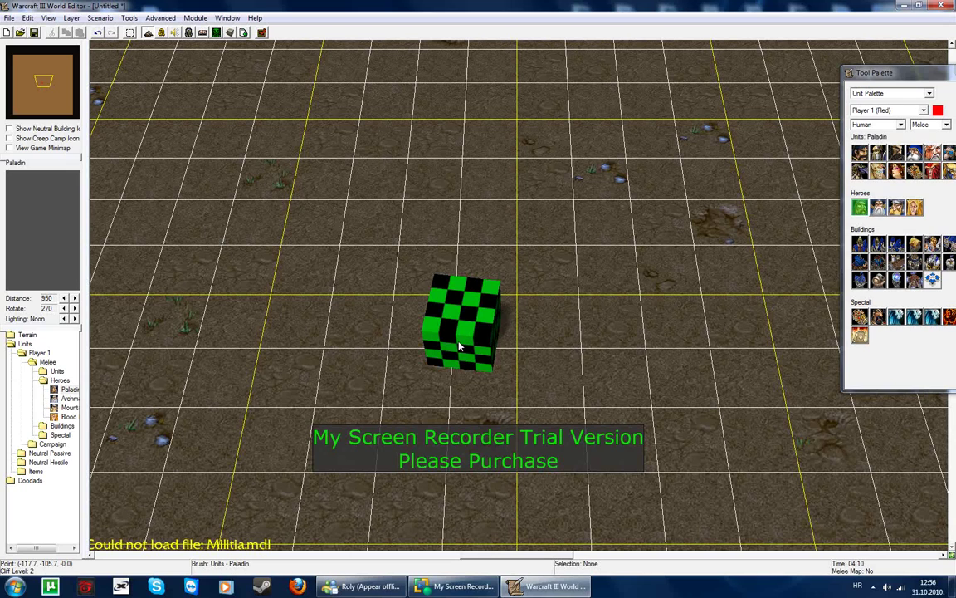
pyautogui.click(262, 32)
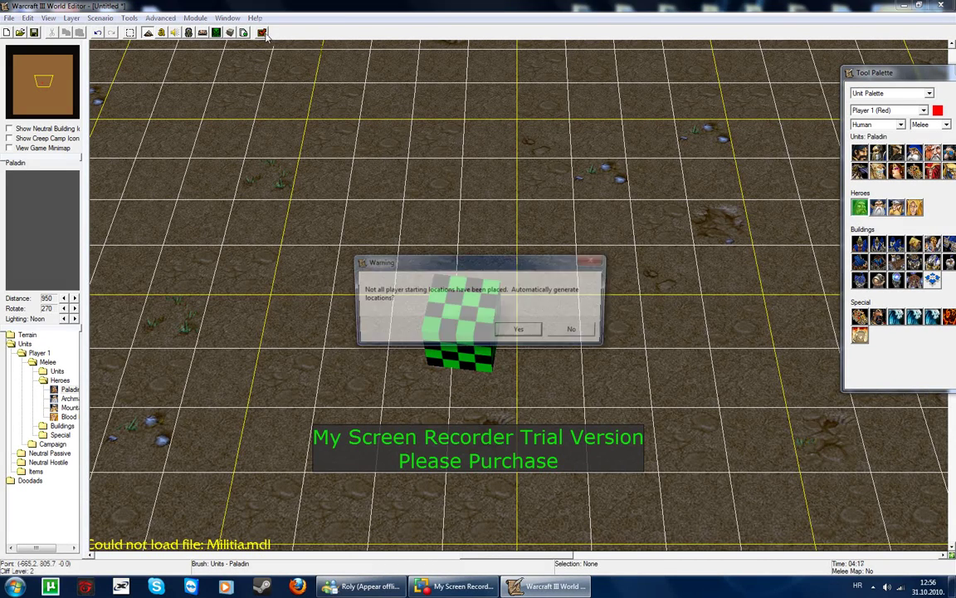
pyautogui.click(539, 337)
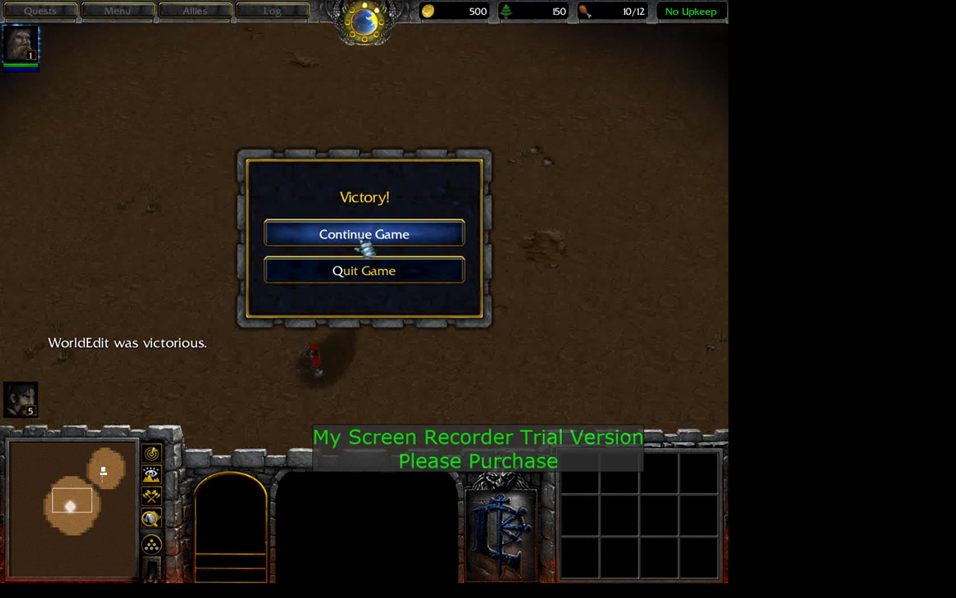
# Step: Continue past the Victory message and walk the Militia-modelled Paladin around
pyautogui.click(359, 239)
pyautogui.click(311, 358)
pyautogui.rightClick(384, 412)
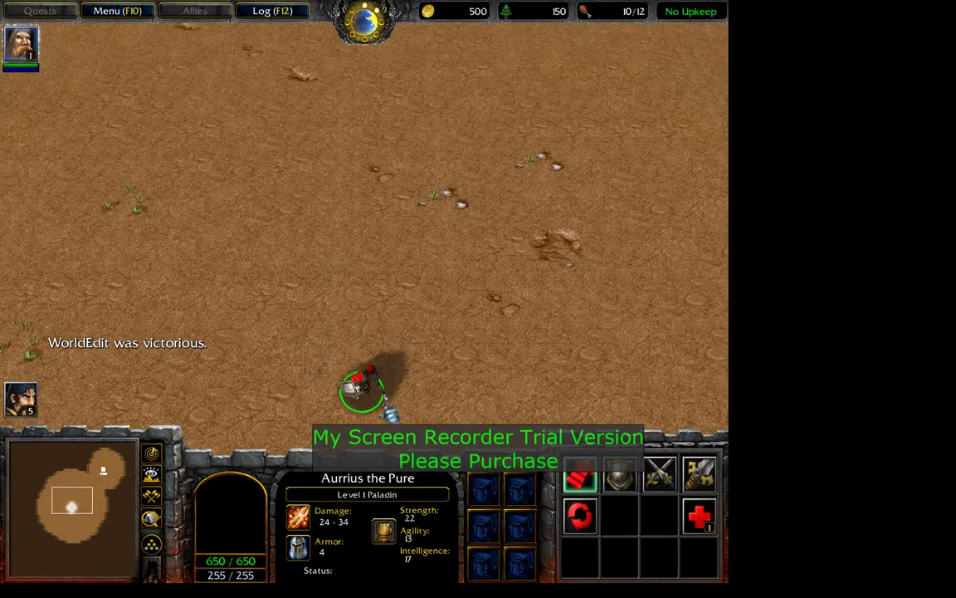
pyautogui.rightClick(298, 346)
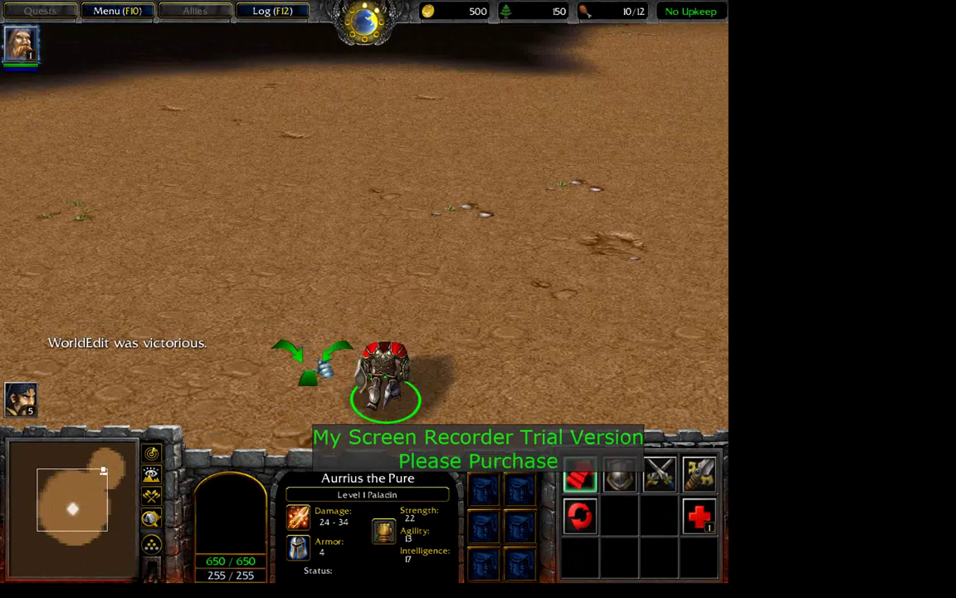
# Step: End the test game from the F10 menu and quit Warcraft III
pyautogui.press('F10')
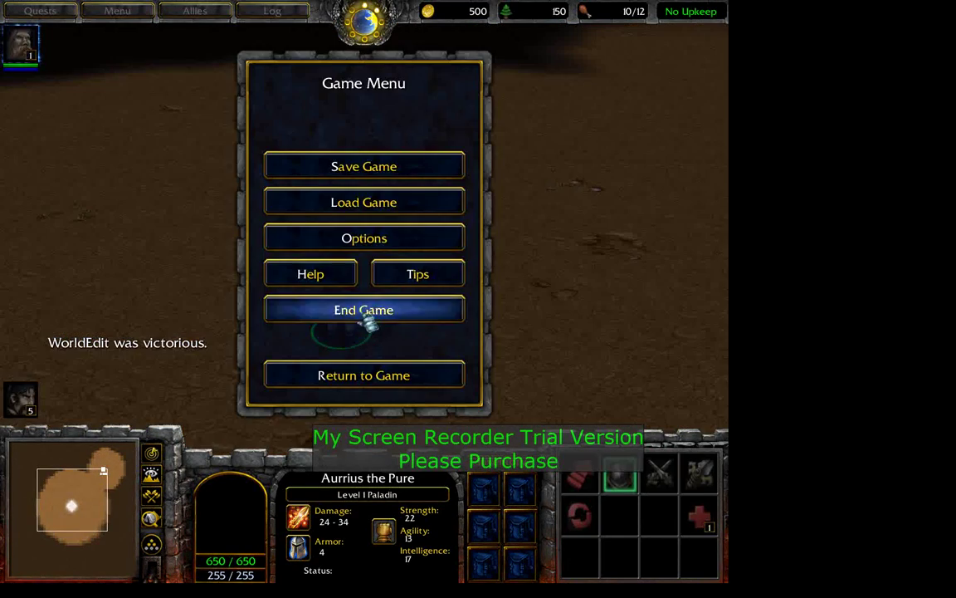
pyautogui.click(365, 308)
pyautogui.click(307, 279)
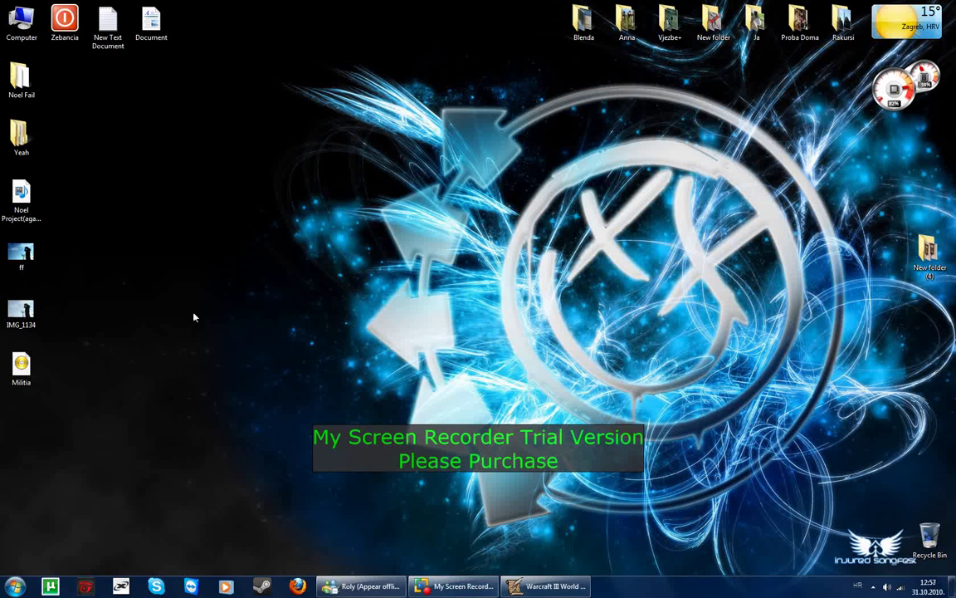
# Step: Delete the previously imported Militia.mdx from the map's Import Manager
pyautogui.click(563, 588)
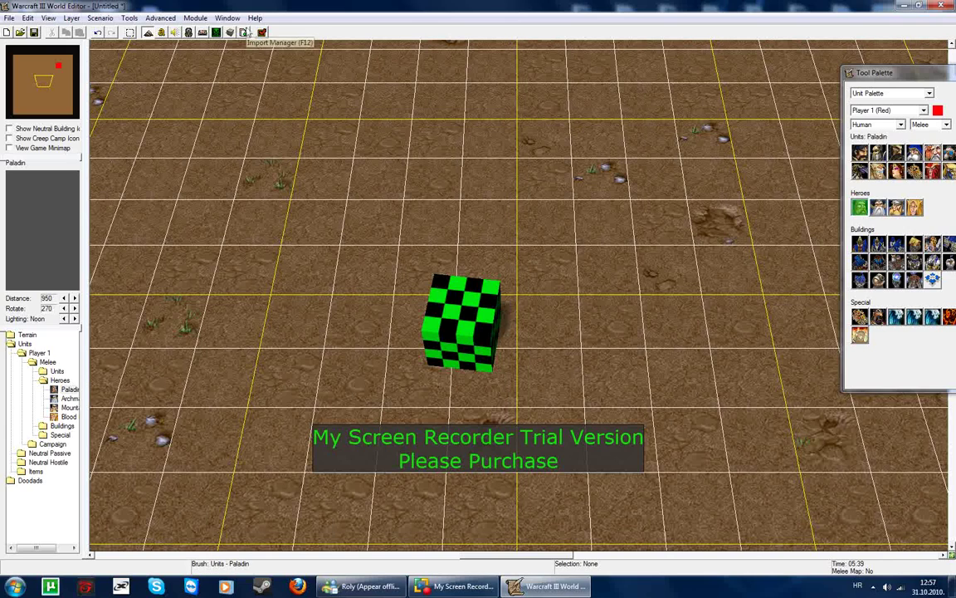
pyautogui.click(249, 33)
pyautogui.rightClick(116, 58)
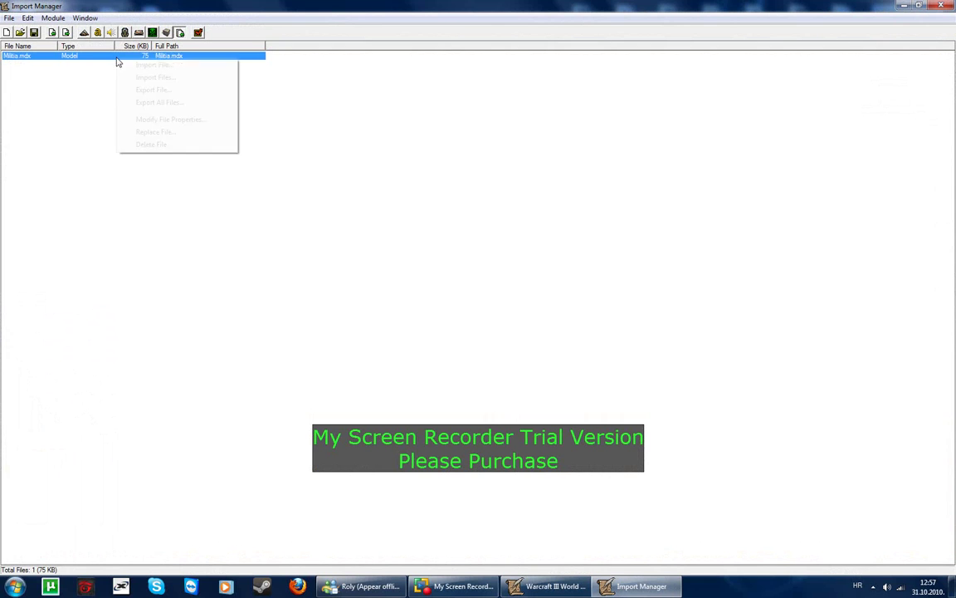
pyautogui.click(157, 145)
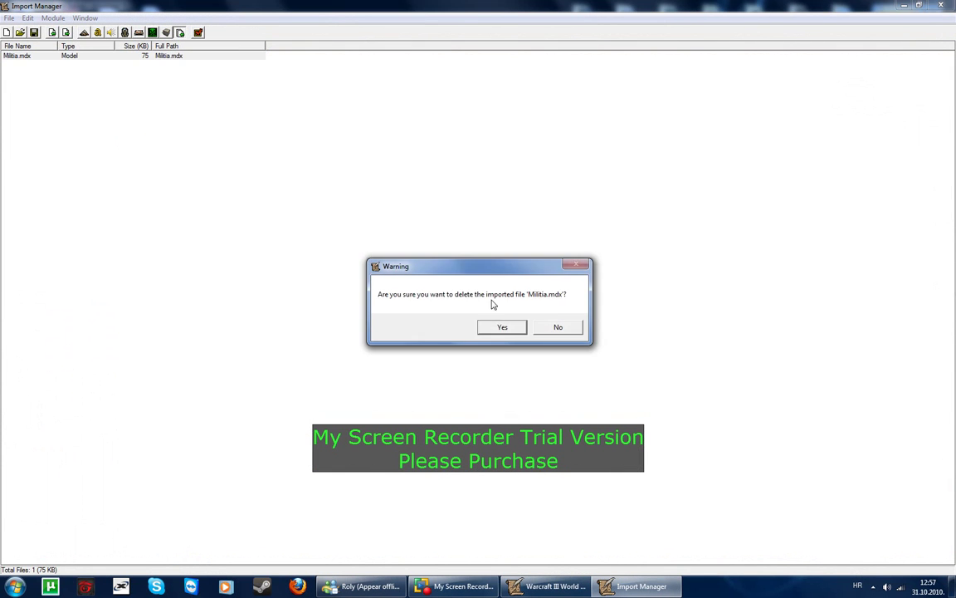
pyautogui.click(503, 329)
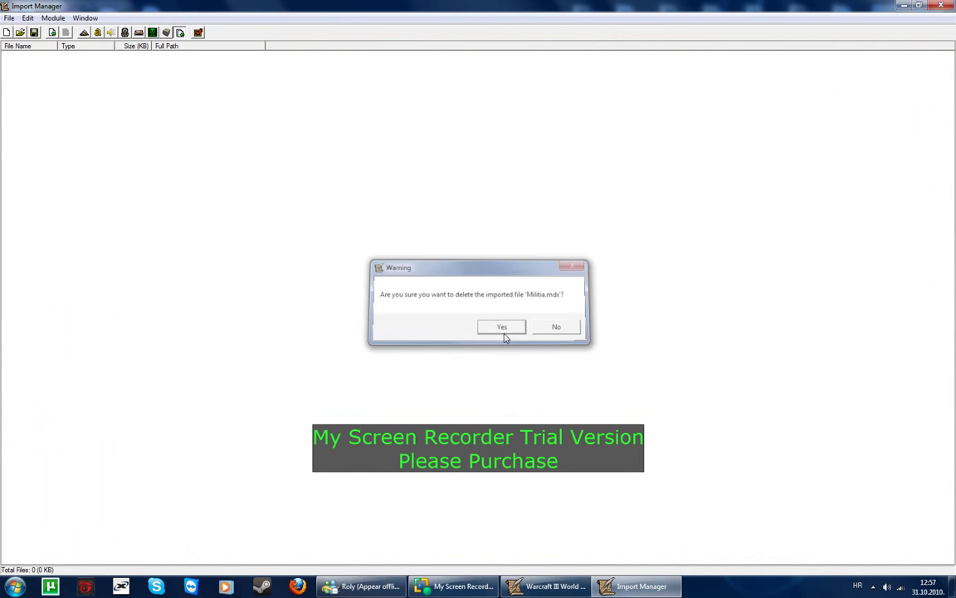
# Step: Re-import Militia.mdx from the Noel Fail folder
pyautogui.click(54, 34)
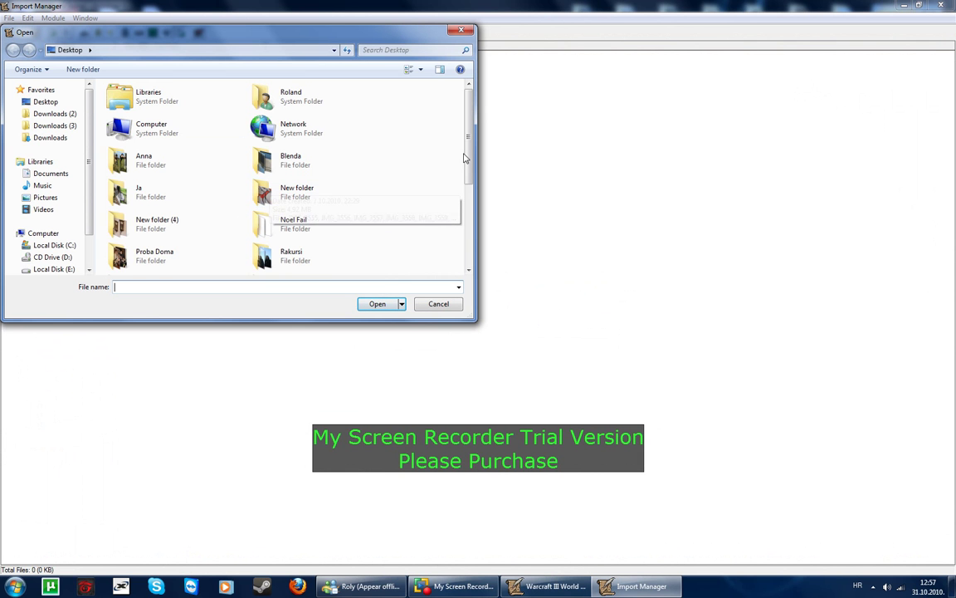
pyautogui.scroll(-2, 465, 183)
pyautogui.scroll(-3, 462, 196)
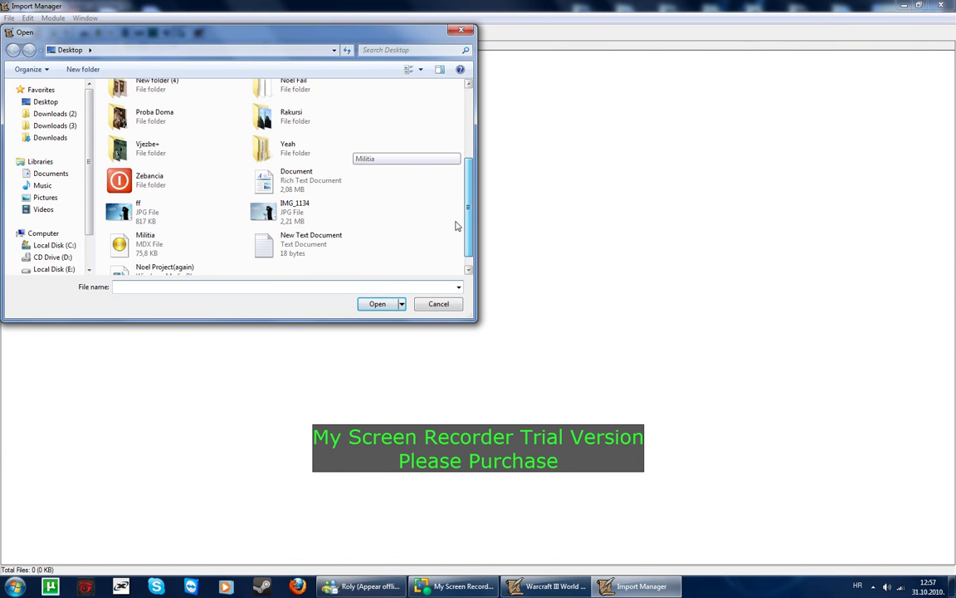
pyautogui.scroll(-1, 454, 234)
pyautogui.scroll(2, 461, 216)
pyautogui.scroll(1, 465, 195)
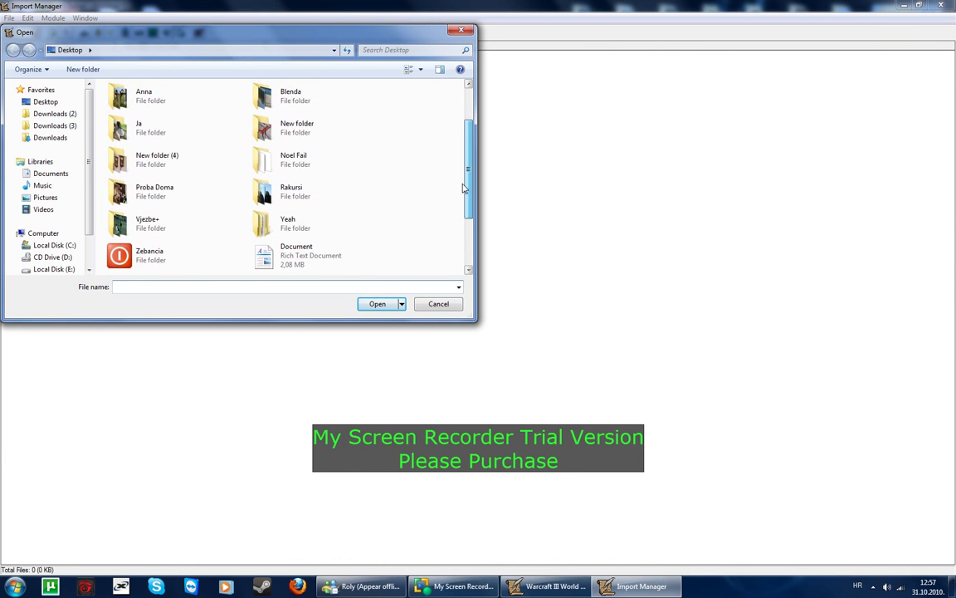
pyautogui.doubleClick(296, 172)
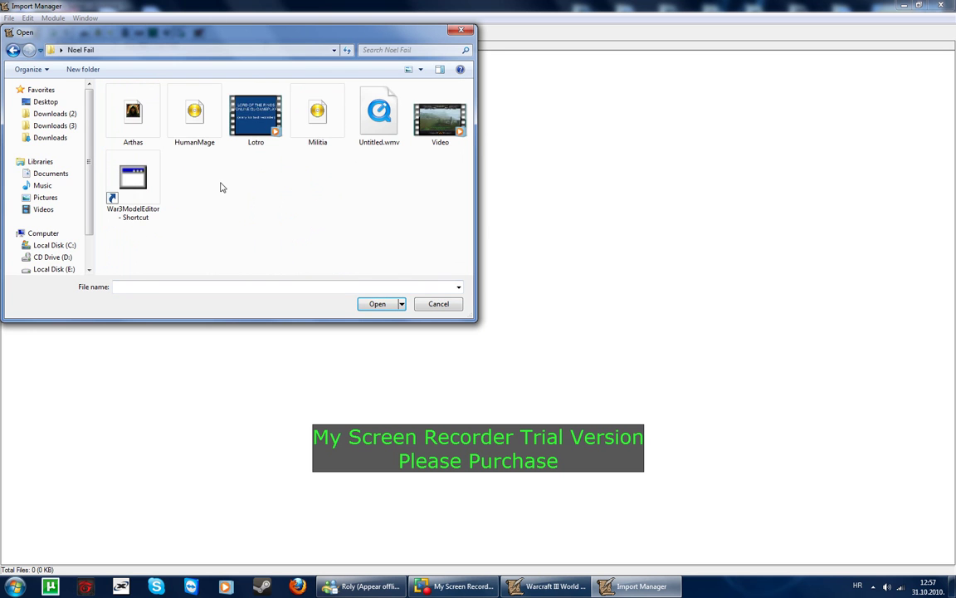
pyautogui.click(310, 147)
pyautogui.click(366, 307)
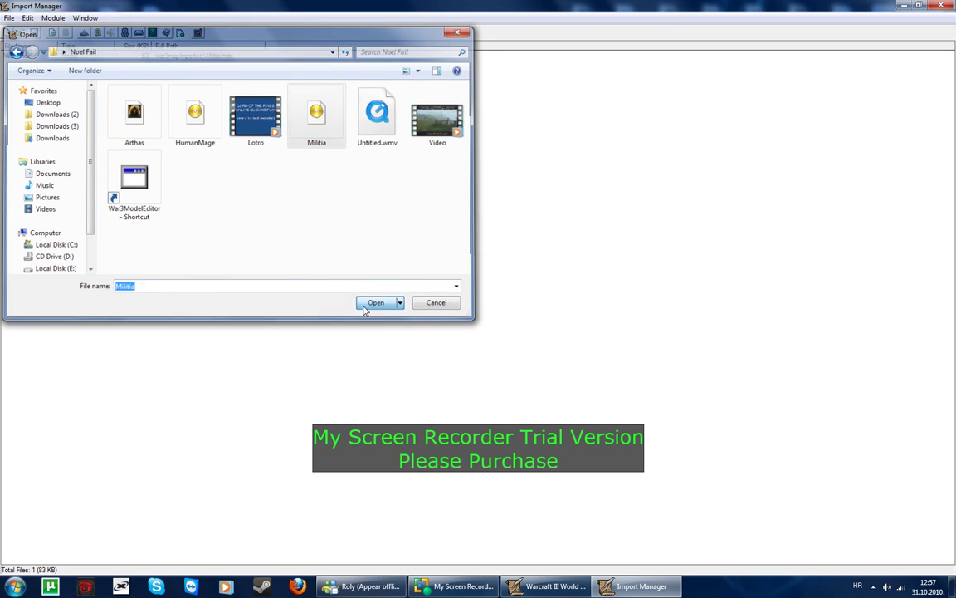
# Step: Give the import a custom path of plain Militia.mdx without the war3mapImported\ prefix
pyautogui.doubleClick(186, 55)
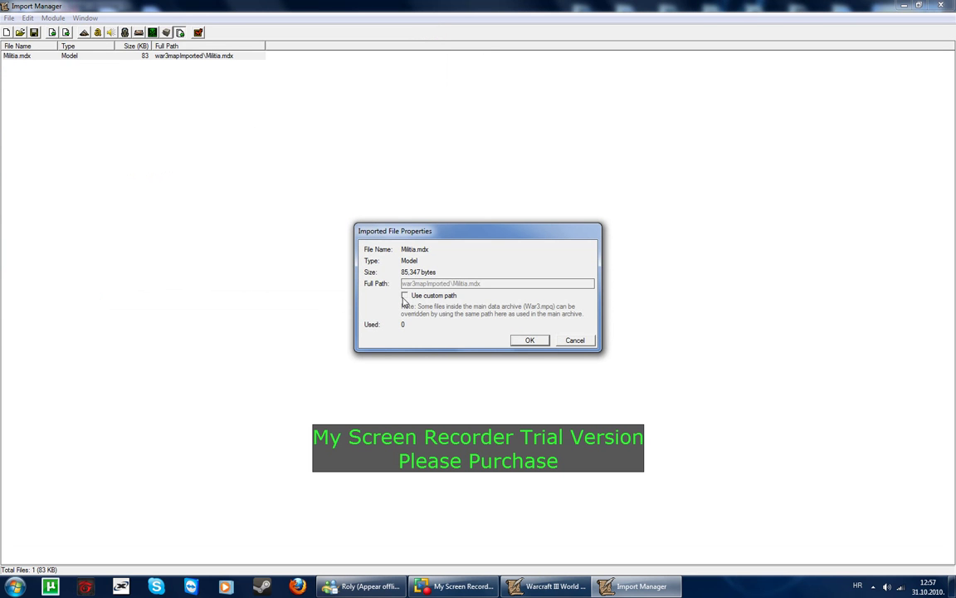
pyautogui.click(404, 297)
pyautogui.moveTo(447, 283); pyautogui.dragTo(334, 292)
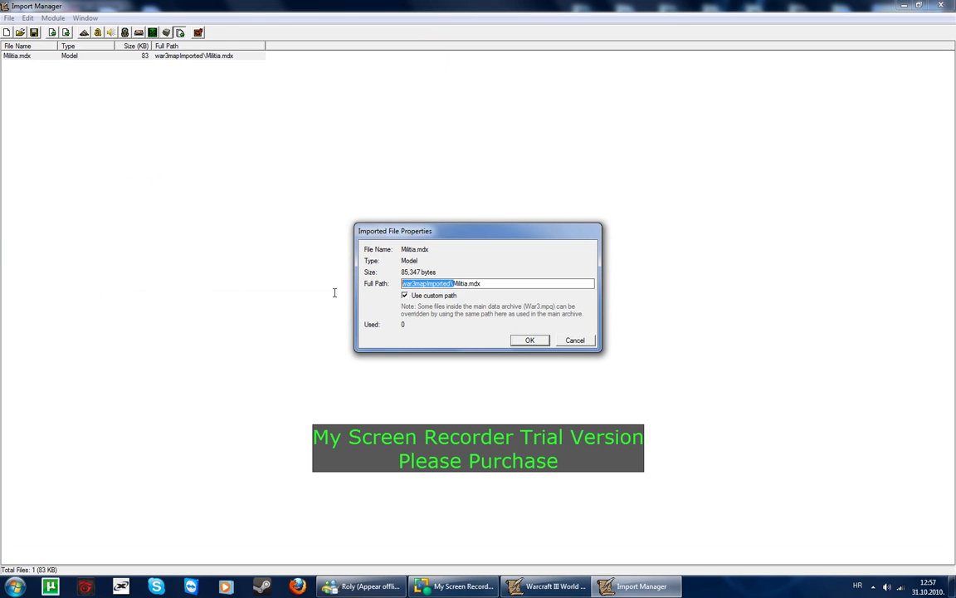
pyautogui.press('BackSpace')
pyautogui.click(528, 340)
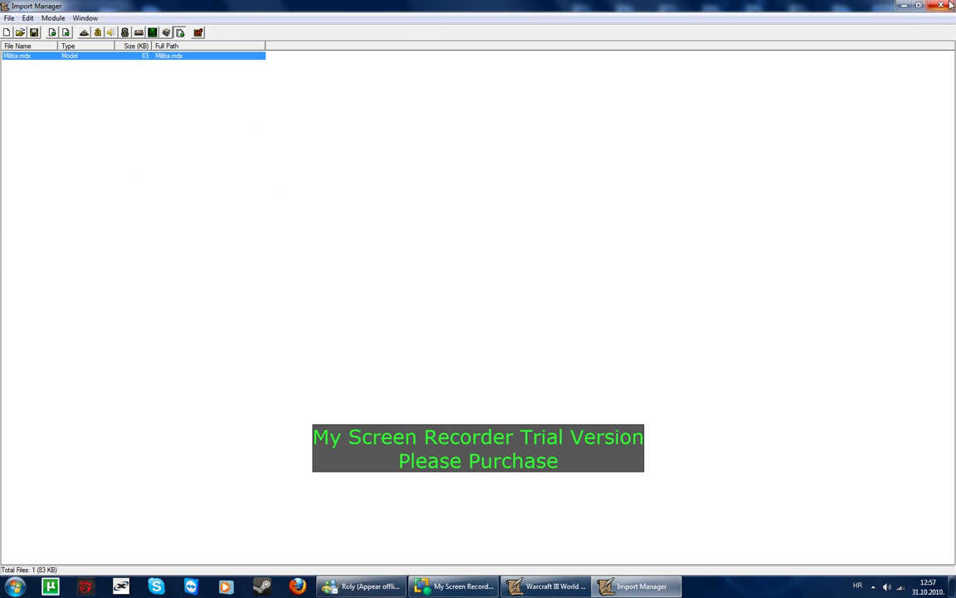
pyautogui.click(907, 6)
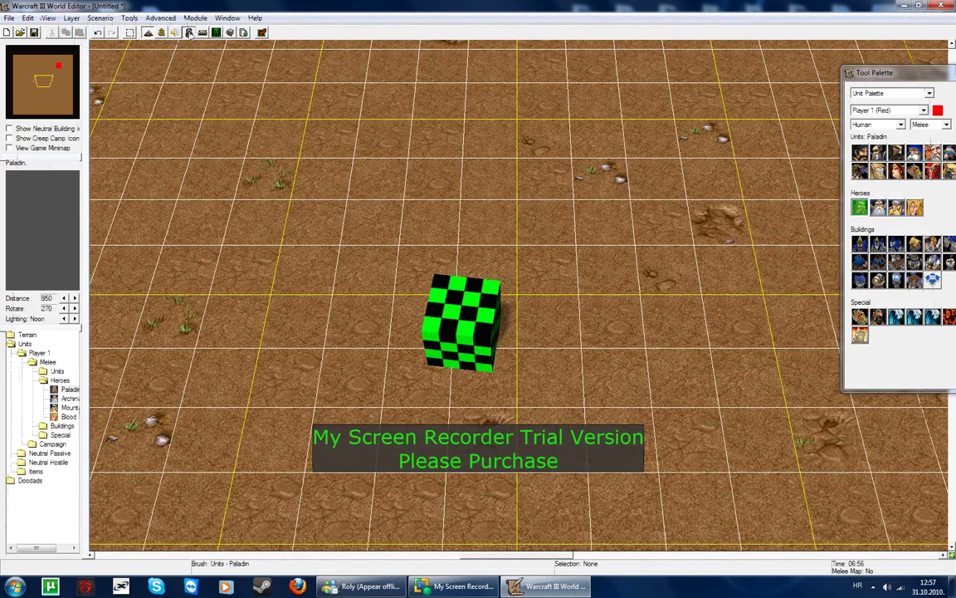
# Step: Set the Paladin's Art - Model File to the imported Militia.mdx, then run Test Map
pyautogui.click(189, 33)
pyautogui.click(249, 302)
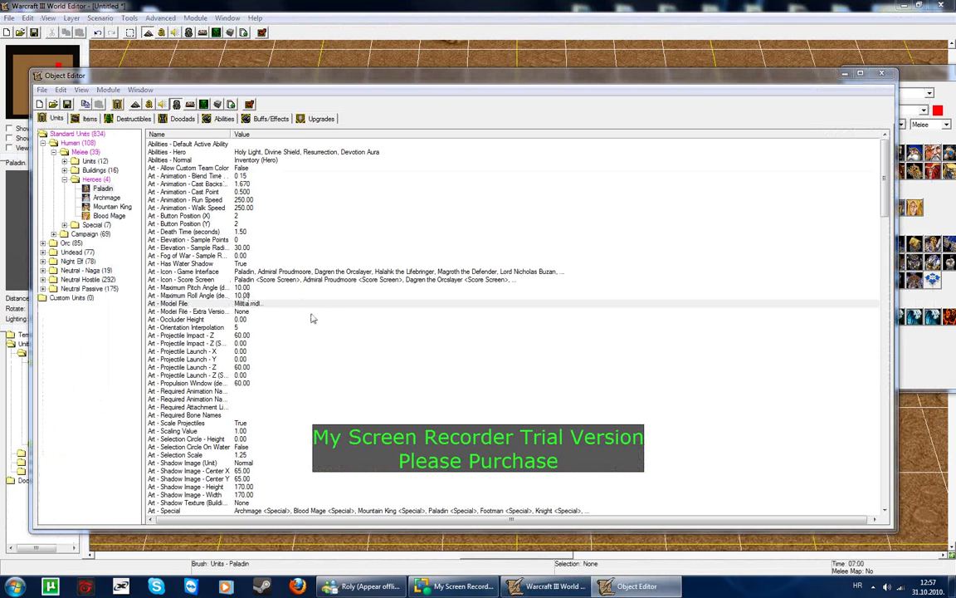
pyautogui.press('Return')
pyautogui.click(288, 307)
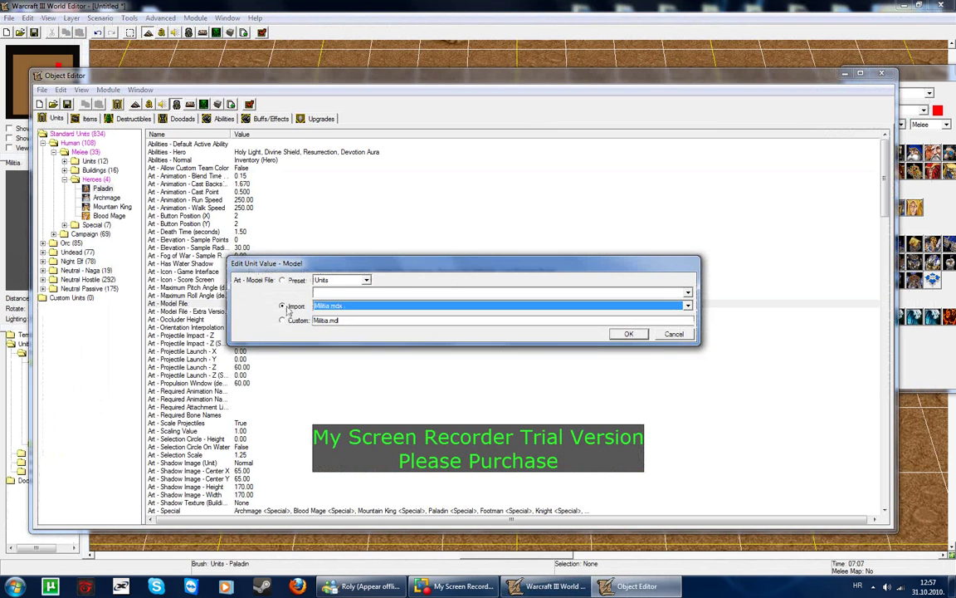
pyautogui.click(628, 334)
pyautogui.click(798, 73)
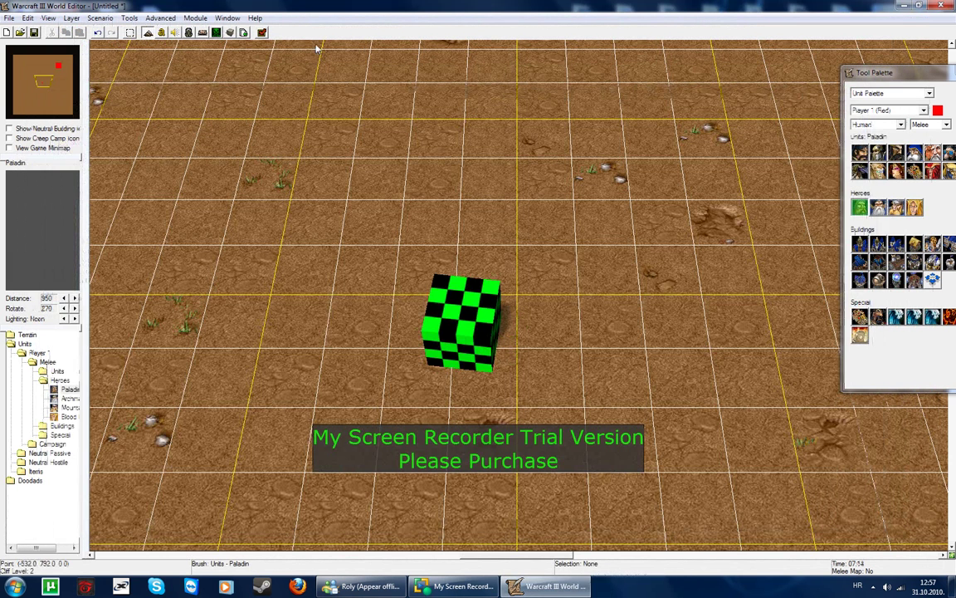
pyautogui.click(262, 32)
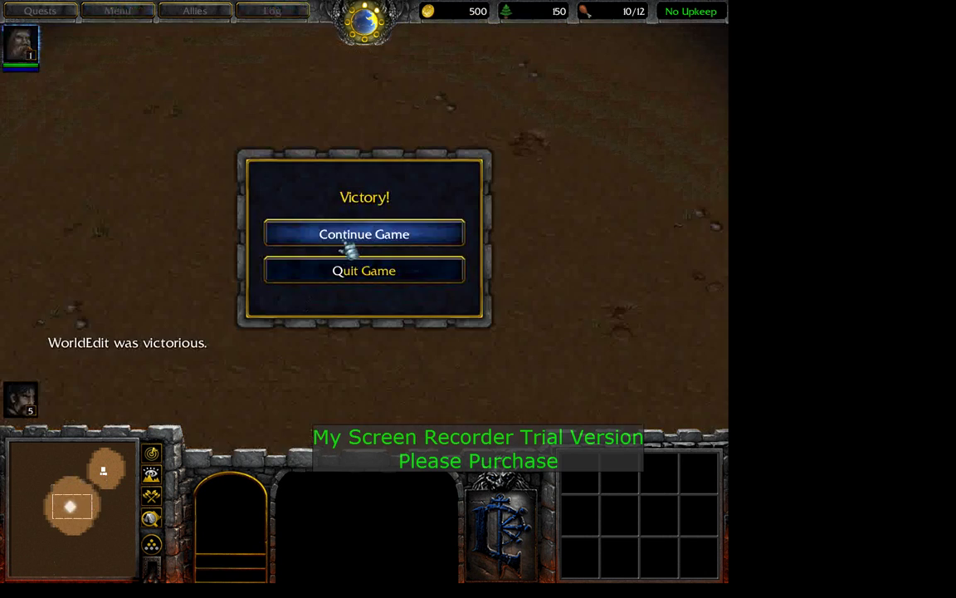
# Step: Dismiss the victory message, select Paladin Aurrius and walk him around
pyautogui.click(353, 234)
pyautogui.click(323, 249)
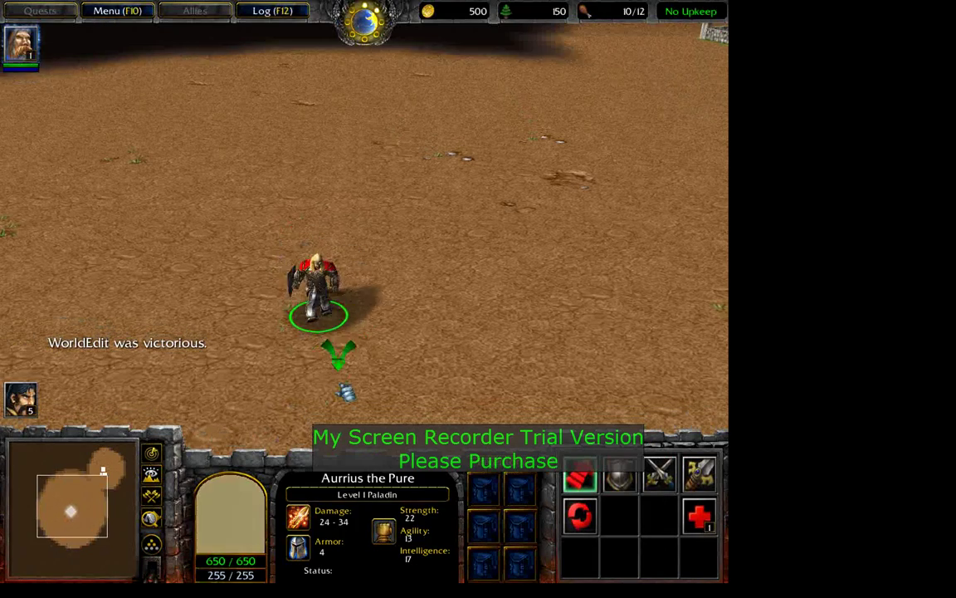
pyautogui.rightClick(441, 384)
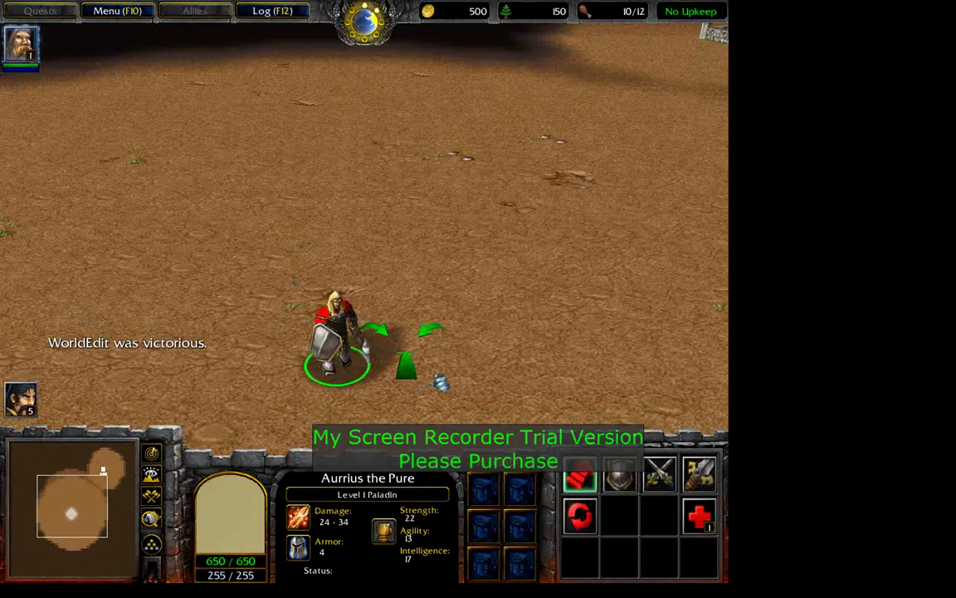
pyautogui.rightClick(476, 314)
pyautogui.rightClick(416, 228)
pyautogui.rightClick(394, 355)
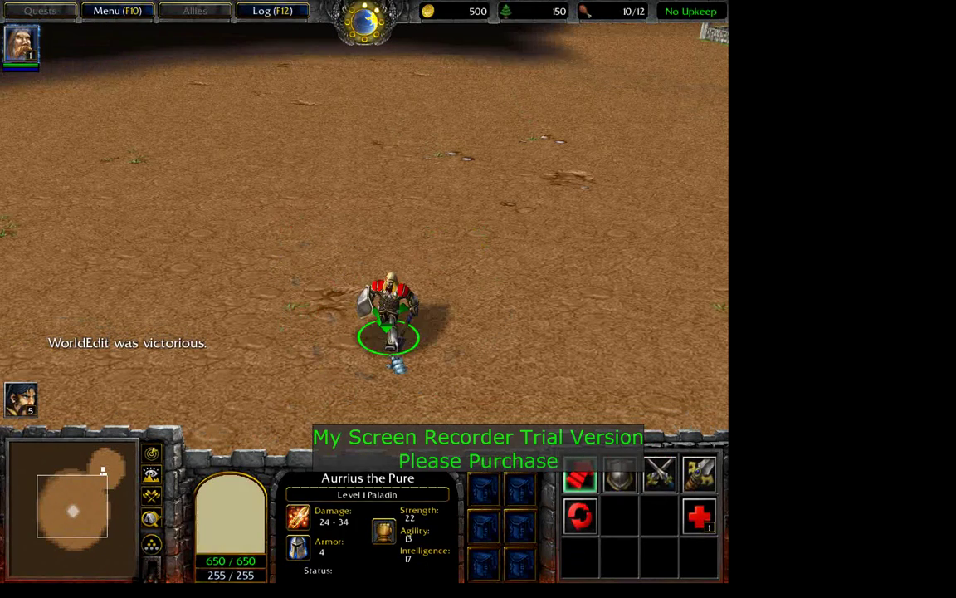
pyautogui.rightClick(452, 308)
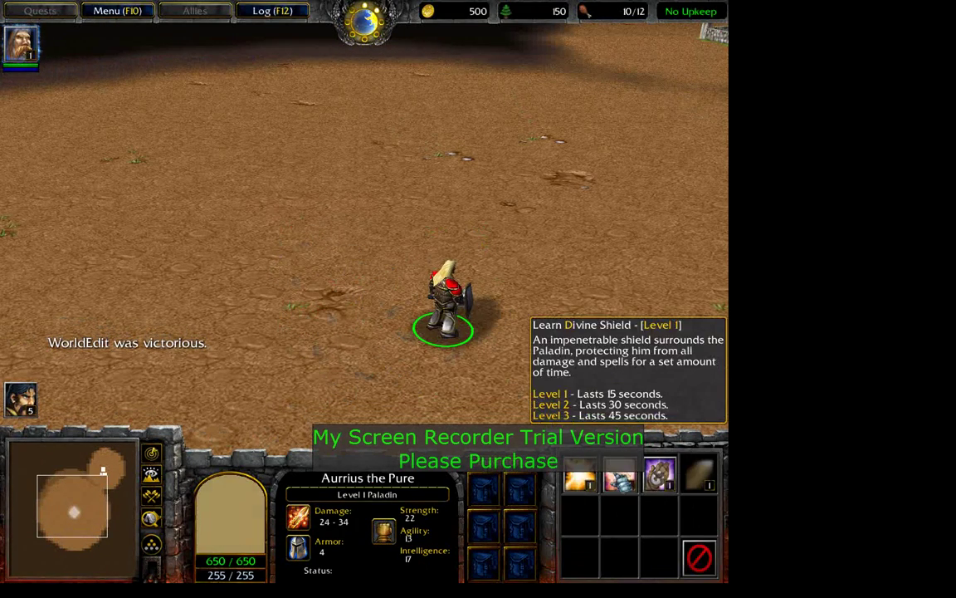
# Step: Learn and cast Divine Shield, then walk the shielded Paladin around
pyautogui.click(619, 474)
pyautogui.click(619, 555)
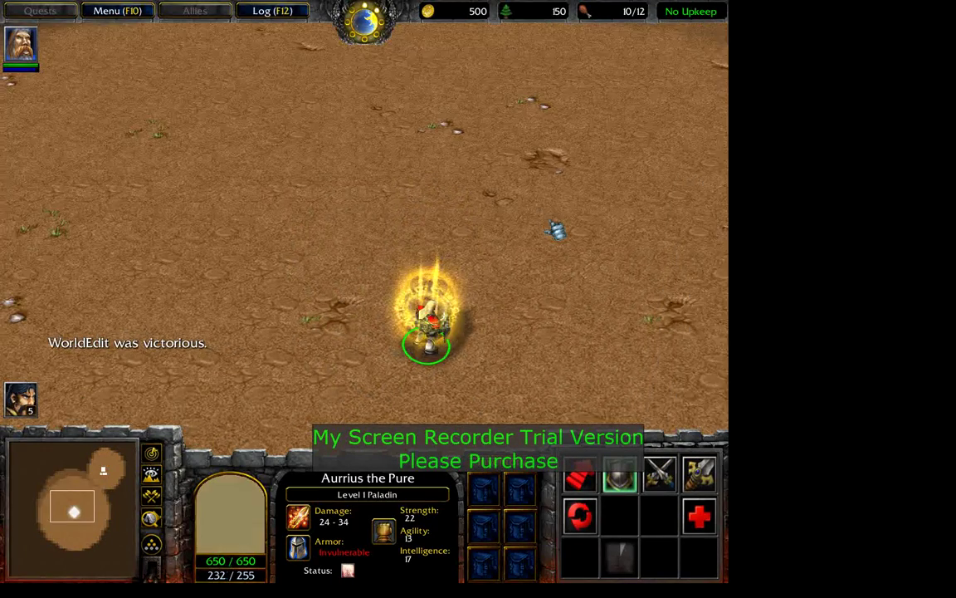
pyautogui.rightClick(530, 209)
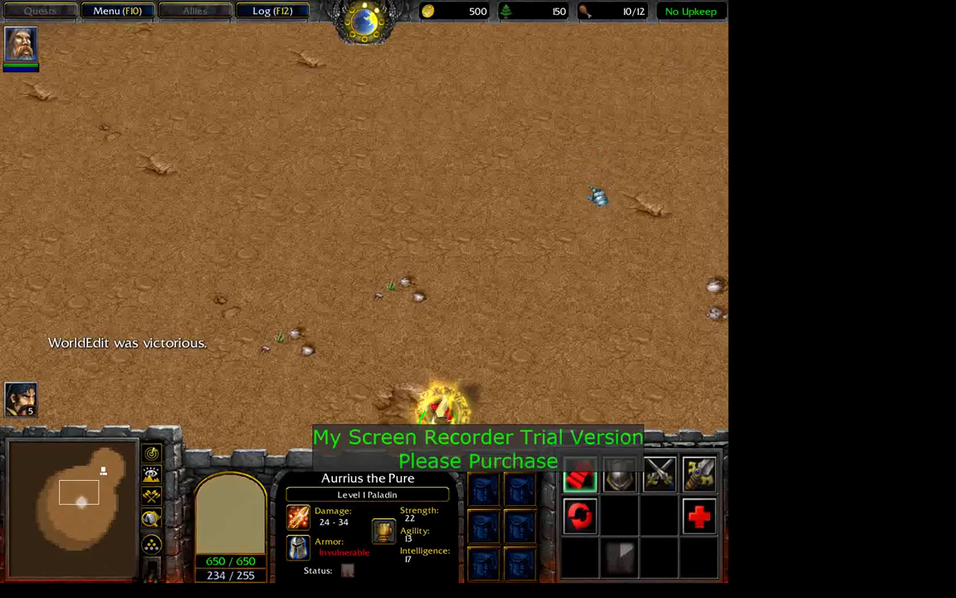
pyautogui.rightClick(541, 397)
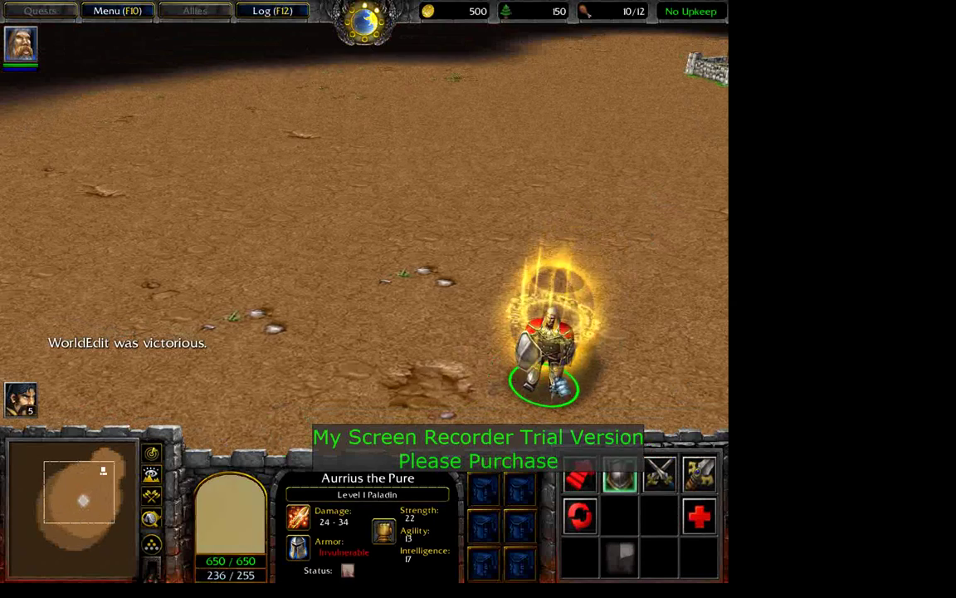
# Step: Pan the camera over to the town hall and footmen near the Paladin
pyautogui.press('a')
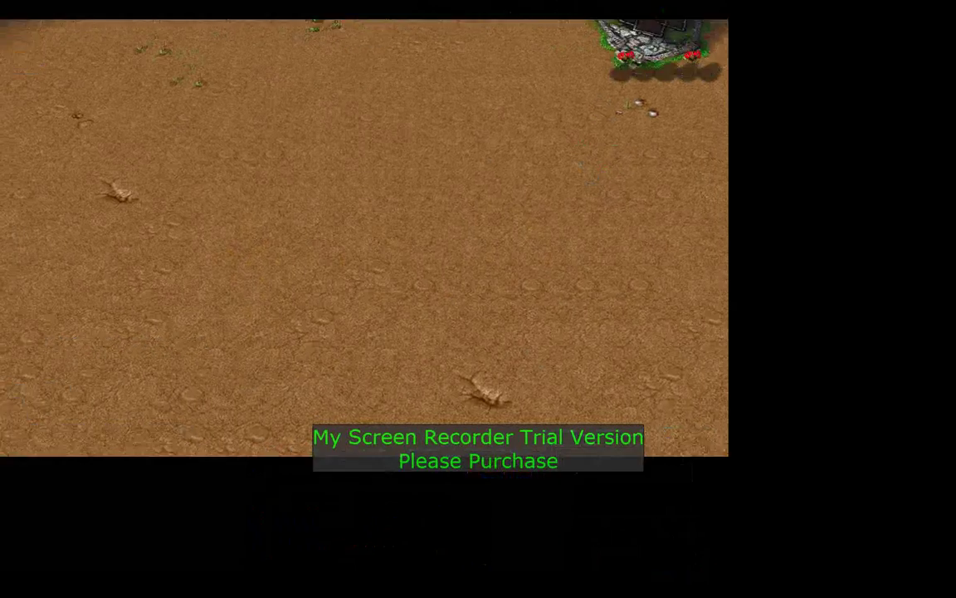
pyautogui.press('Escape')
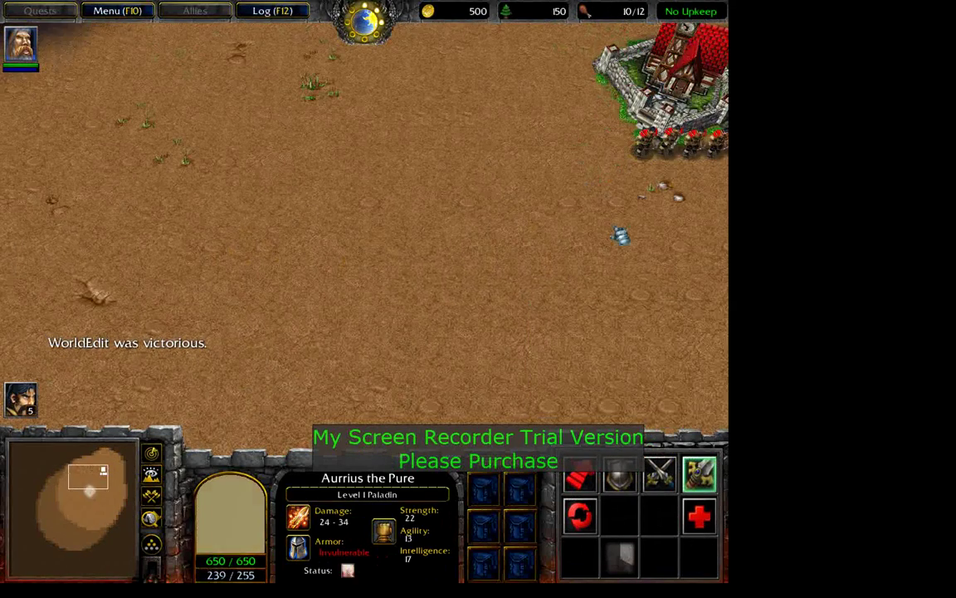
pyautogui.press('Right')
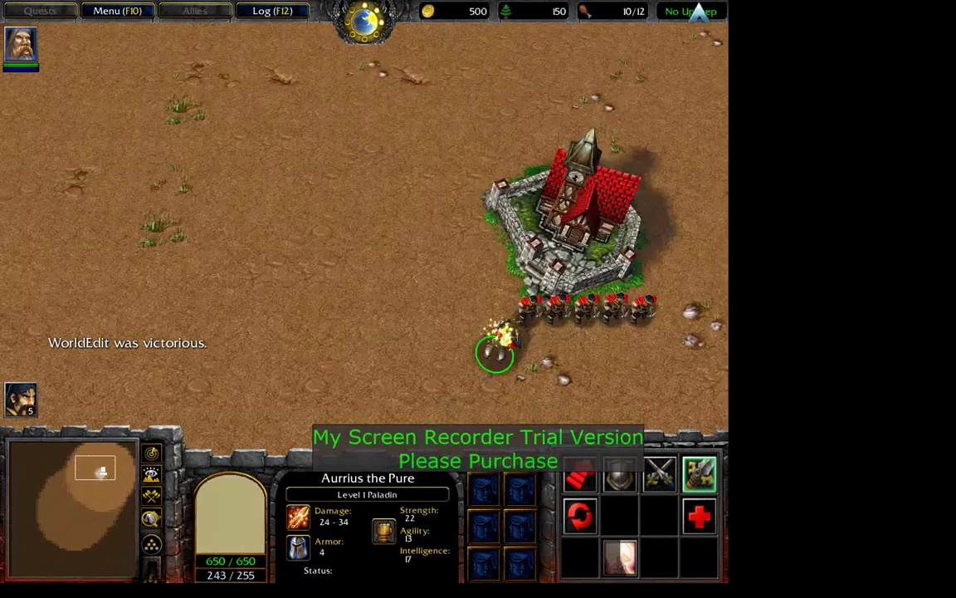
pyautogui.scroll(3, 365, 232)
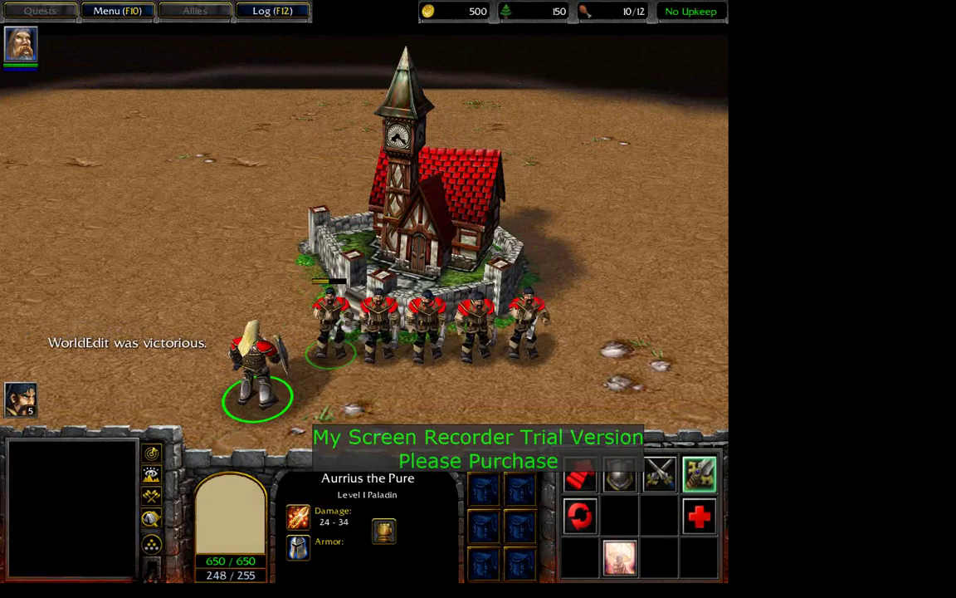
pyautogui.scroll(-3, 365, 232)
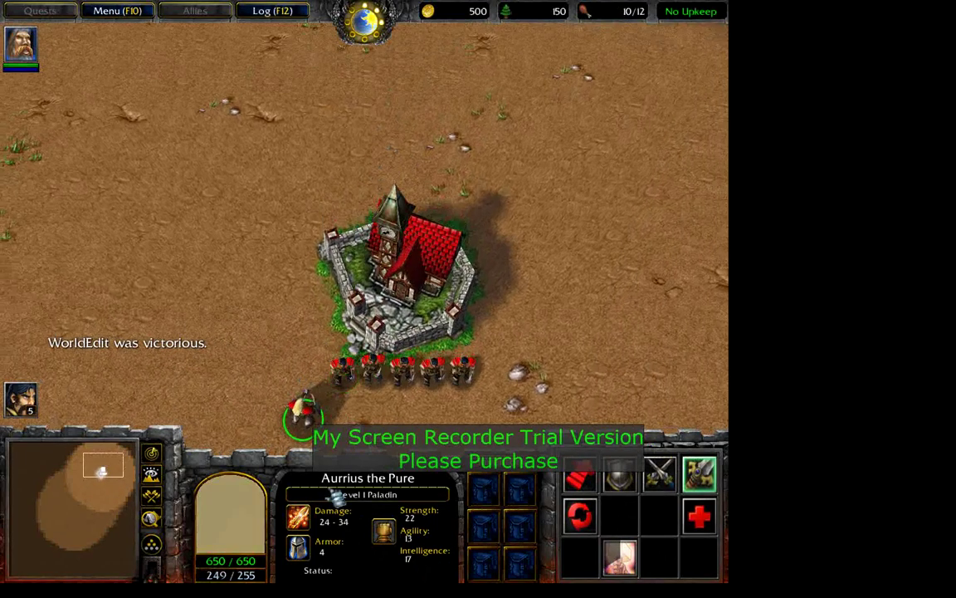
pyautogui.press('Down')
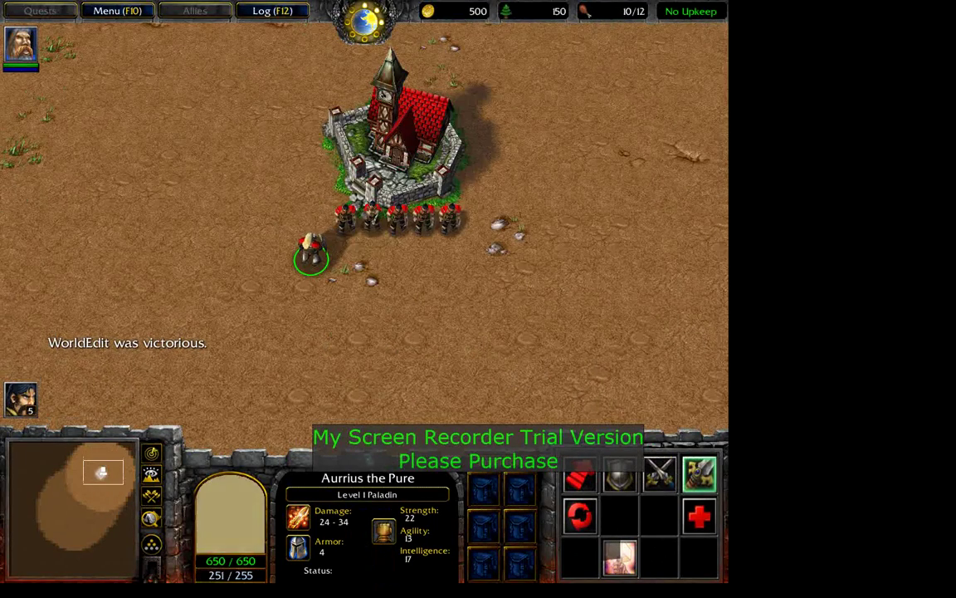
pyautogui.press('m')
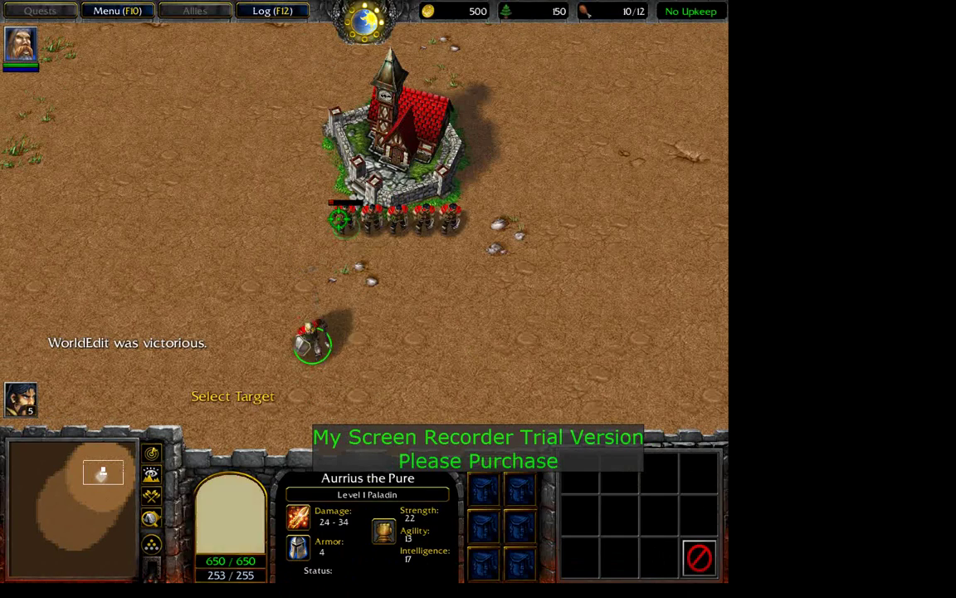